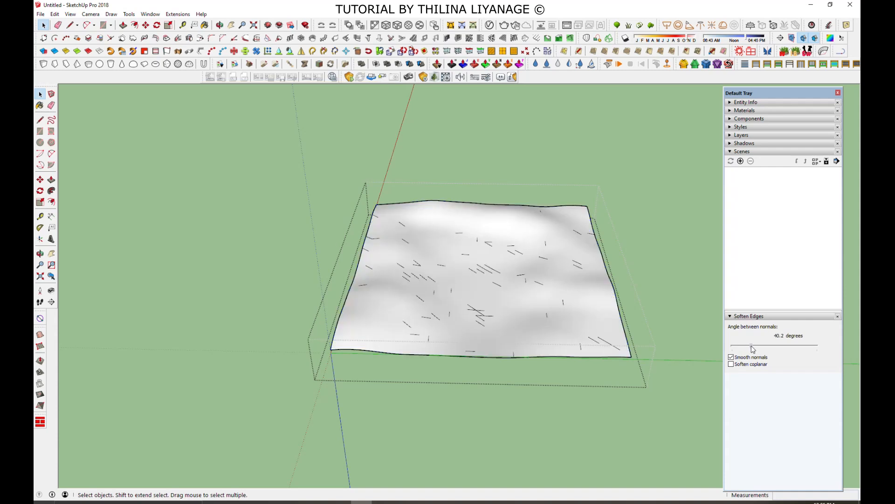
# Step: Draw a flat rectangle through the terrain as the water plane, covering the basin, and make it a group
pyautogui.click(620, 265)
pyautogui.press('Escape')
pyautogui.press('r')
pyautogui.click(308, 204)
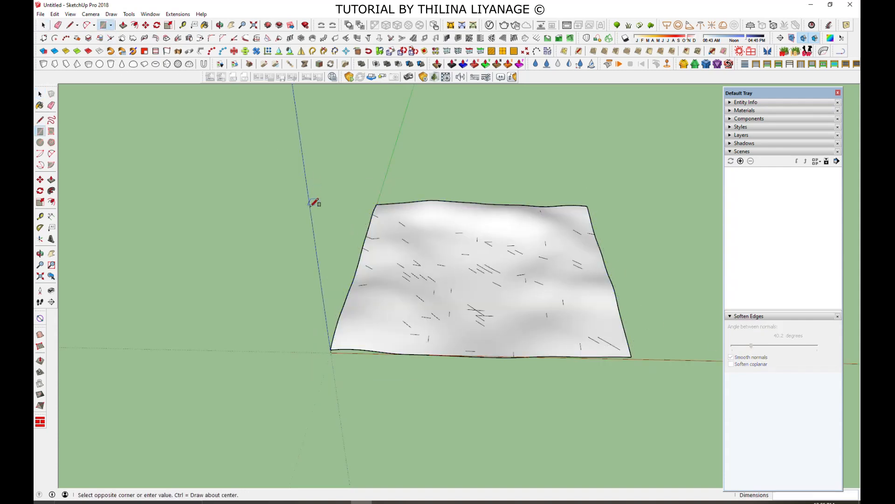
pyautogui.click(654, 383)
pyautogui.press('space')
pyautogui.click(311, 274)
pyautogui.rightClick(310, 274)
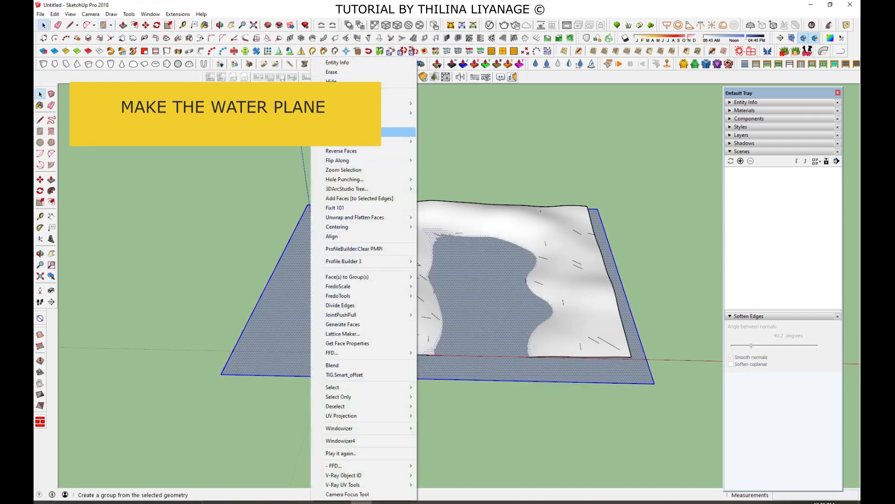
pyautogui.click(396, 132)
# Step: Scale the water plane group inward along the red axis from both sides and adjust its front edge to suit the basin
pyautogui.click(169, 24)
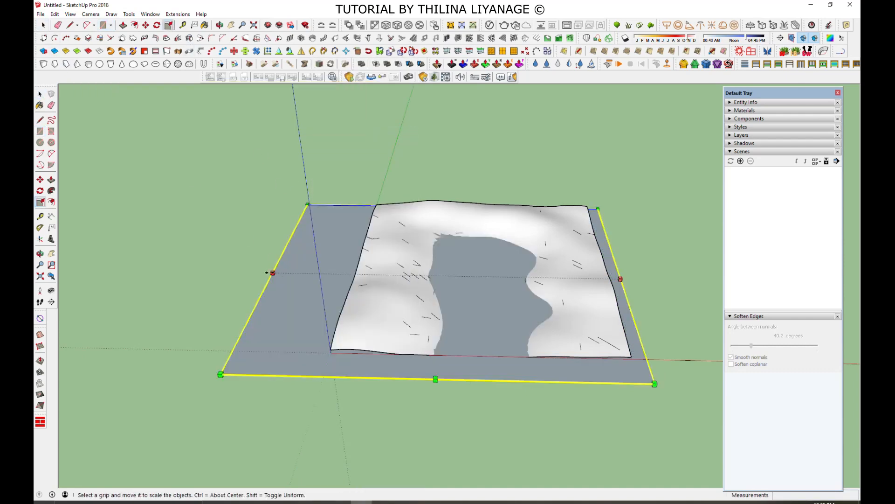
pyautogui.click(268, 271)
pyautogui.click(404, 295)
pyautogui.click(621, 278)
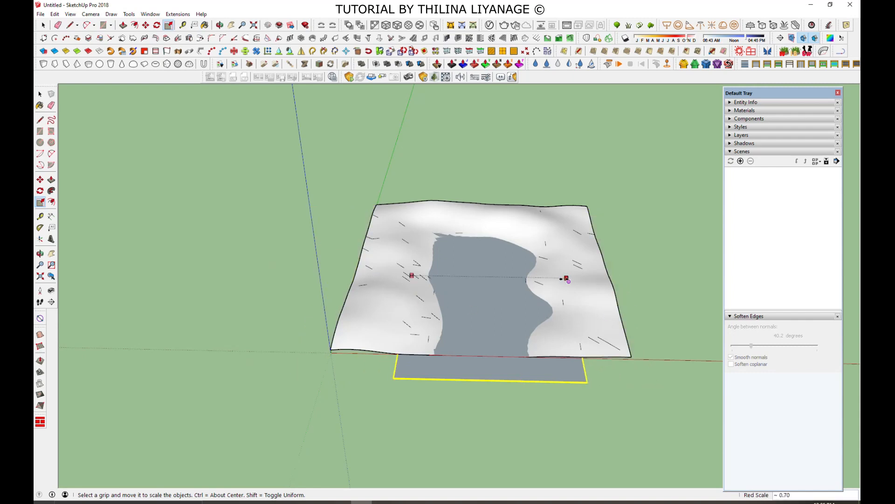
pyautogui.click(560, 279)
pyautogui.click(485, 380)
pyautogui.click(485, 366)
pyautogui.moveTo(486, 367); pyautogui.dragTo(448, 413, button='middle')
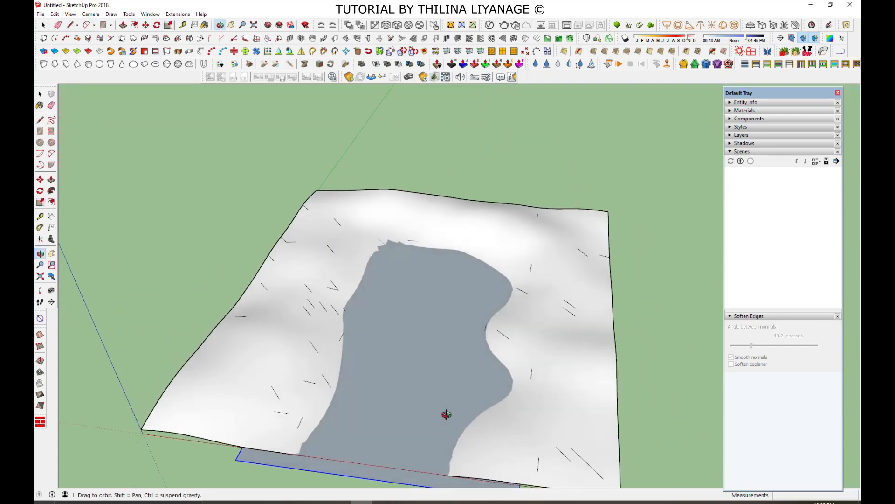
pyautogui.click(44, 26)
# Step: Open the terrain group and draw a freehand line on its surface from the front edge along the right bank and behind the water
pyautogui.moveTo(396, 355); pyautogui.dragTo(439, 238, button='middle')
pyautogui.press('space')
pyautogui.moveTo(358, 303); pyautogui.dragTo(347, 374, button='middle')
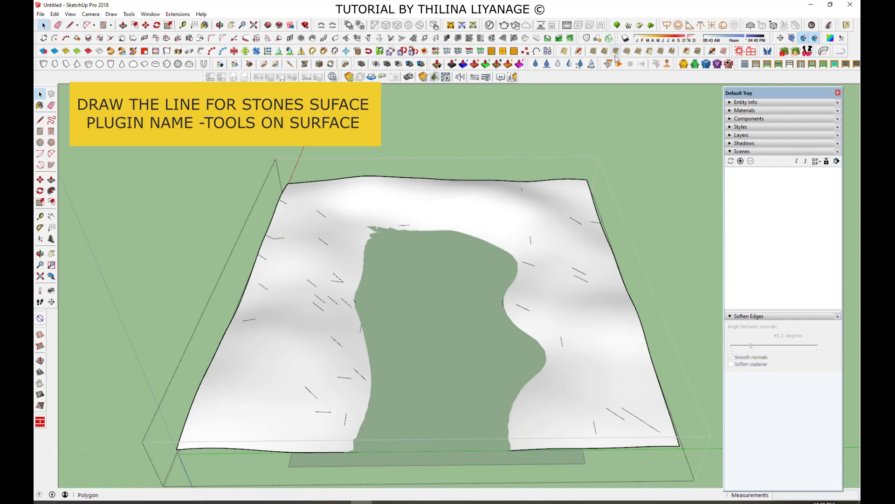
pyautogui.click(698, 55)
pyautogui.click(543, 448)
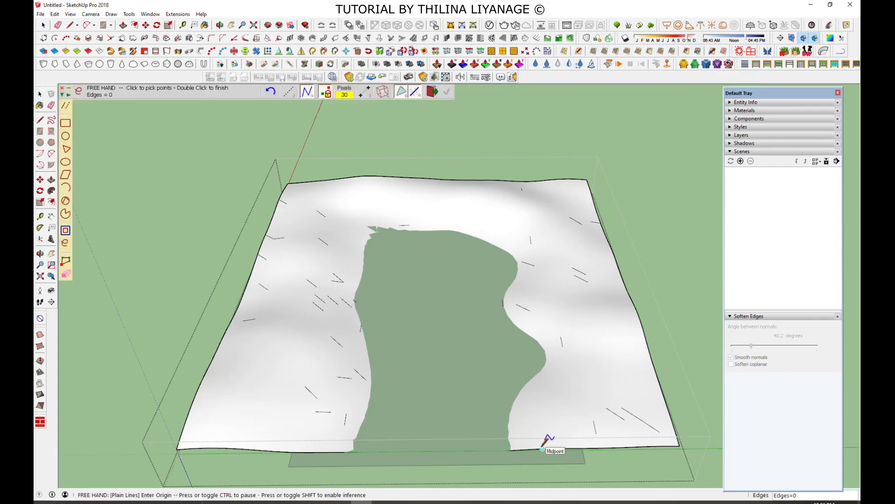
pyautogui.moveTo(540, 431); pyautogui.dragTo(551, 399)
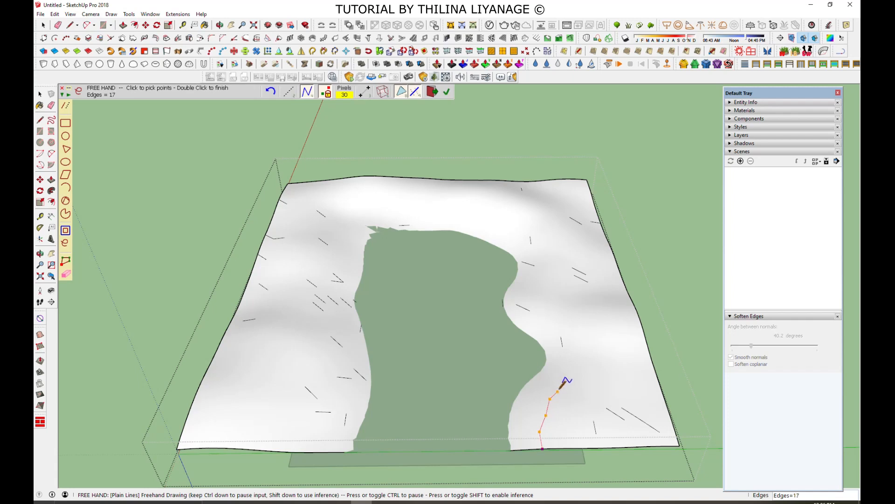
pyautogui.moveTo(589, 353); pyautogui.dragTo(534, 289)
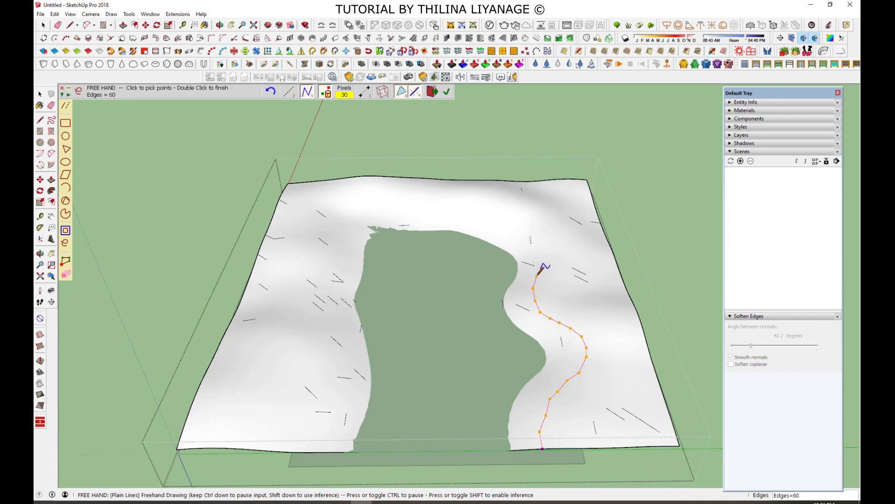
pyautogui.moveTo(538, 255)
pyautogui.mouseDown()
pyautogui.moveTo(484, 216)
pyautogui.moveTo(379, 206)
pyautogui.mouseUp()
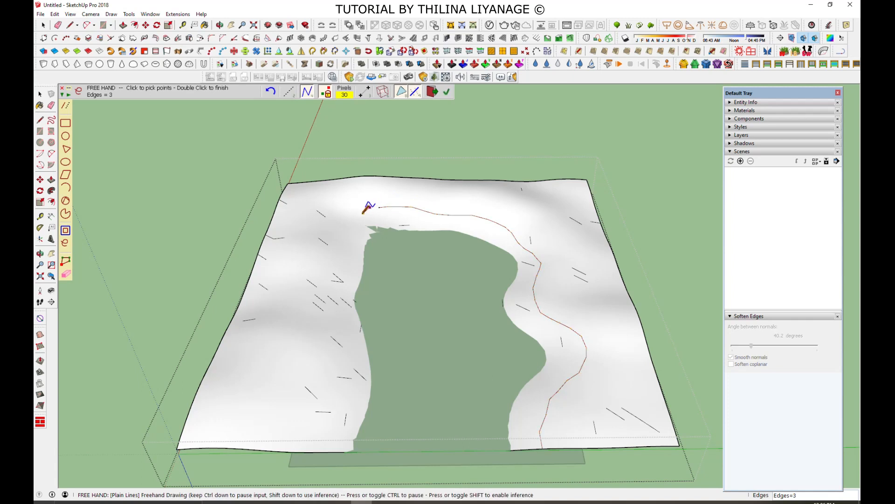
# Step: Continue the freehand surface line from its end behind the water down the left bank to the terrain's front edge
pyautogui.scroll(3, 368, 207)
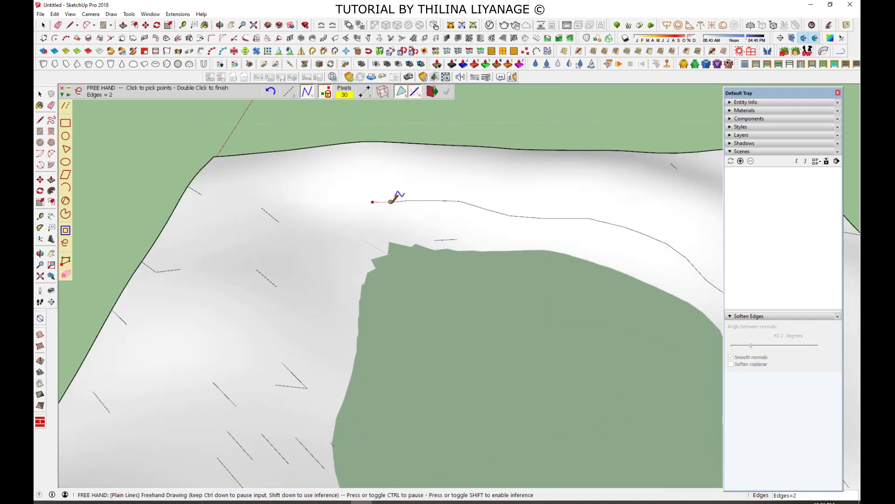
pyautogui.moveTo(391, 202)
pyautogui.mouseDown()
pyautogui.moveTo(366, 203)
pyautogui.moveTo(343, 222)
pyautogui.moveTo(321, 285)
pyautogui.moveTo(260, 367)
pyautogui.moveTo(270, 412)
pyautogui.moveTo(306, 360)
pyautogui.moveTo(310, 419)
pyautogui.moveTo(336, 230)
pyautogui.moveTo(329, 345)
pyautogui.moveTo(319, 329)
pyautogui.mouseUp()
pyautogui.scroll(-2, 306, 360)
pyautogui.scroll(2, 314, 375)
pyautogui.scroll(-2, 310, 420)
pyautogui.scroll(-1, 336, 230)
pyautogui.scroll(3, 336, 259)
pyautogui.moveTo(290, 373)
pyautogui.mouseDown()
pyautogui.moveTo(299, 400)
pyautogui.moveTo(320, 285)
pyautogui.moveTo(299, 343)
pyautogui.moveTo(303, 397)
pyautogui.mouseUp()
pyautogui.scroll(-2, 320, 285)
pyautogui.scroll(1, 303, 377)
pyautogui.scroll(1, 303, 377)
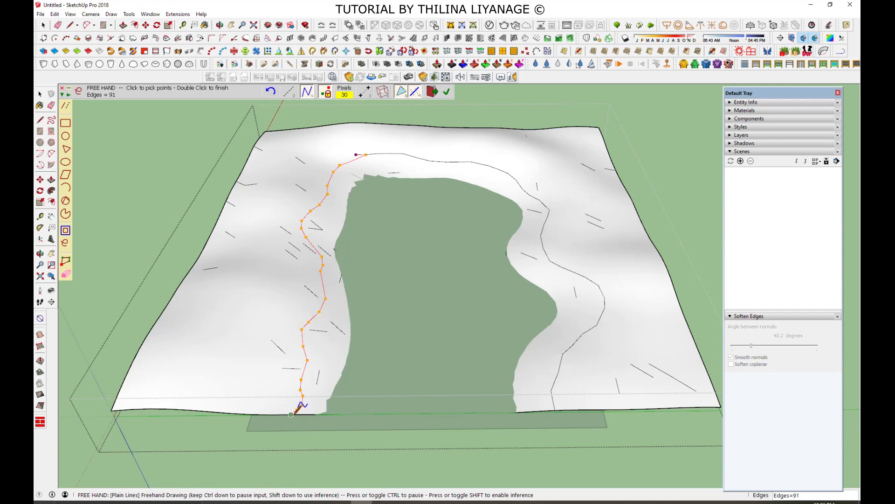
pyautogui.doubleClick(291, 413)
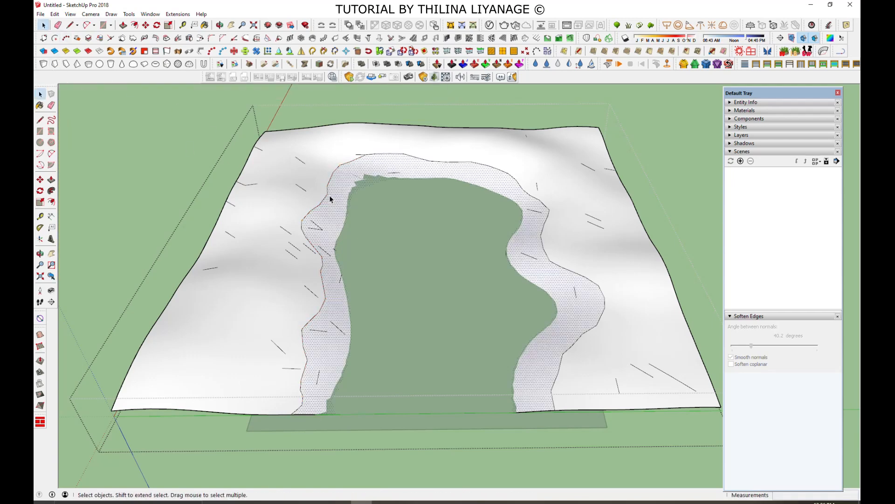
# Step: Examine the outlined shoreline strip from several angles outside the terrain group, and reopen the group for editing
pyautogui.moveTo(360, 244); pyautogui.dragTo(326, 337, button='middle')
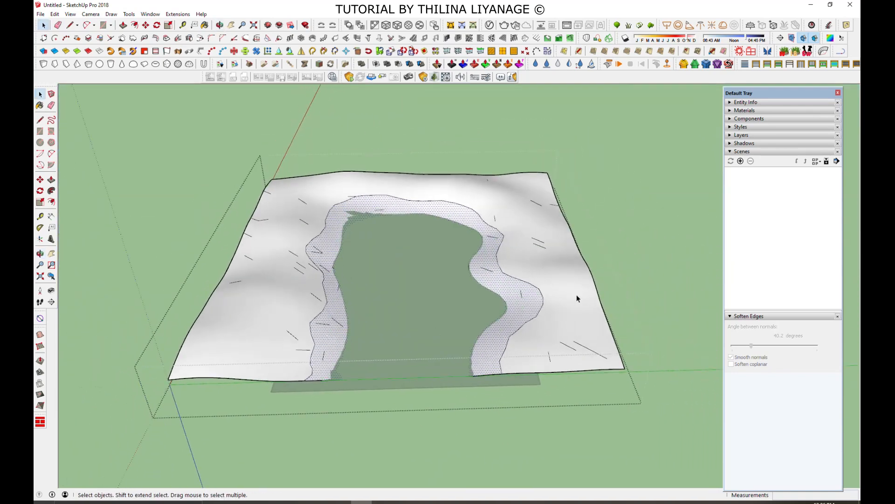
pyautogui.moveTo(618, 234); pyautogui.dragTo(508, 252, button='middle')
pyautogui.scroll(2, 512, 270)
pyautogui.click(511, 278)
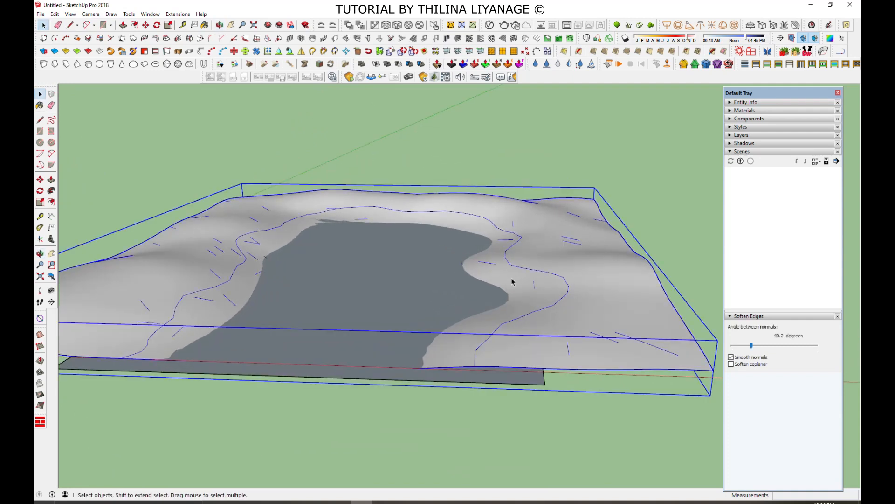
pyautogui.click(654, 171)
pyautogui.moveTo(554, 247); pyautogui.dragTo(573, 299, button='middle')
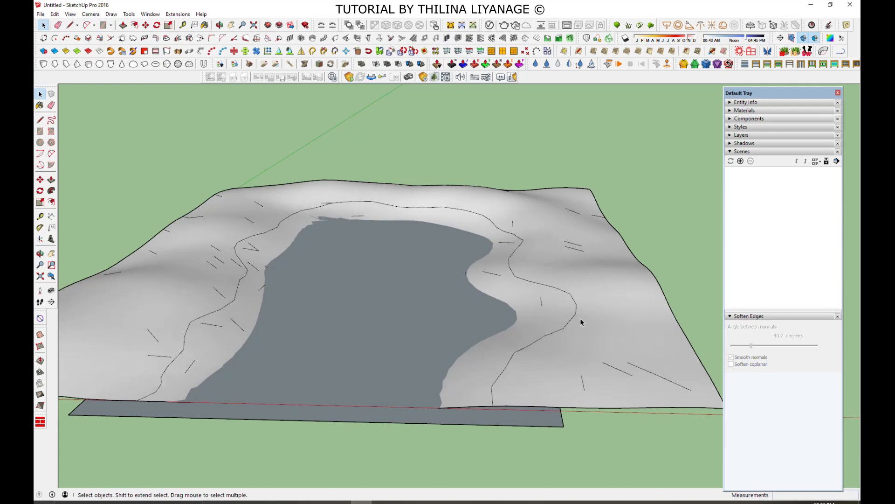
pyautogui.moveTo(580, 318); pyautogui.dragTo(552, 327, button='middle')
pyautogui.click(561, 321)
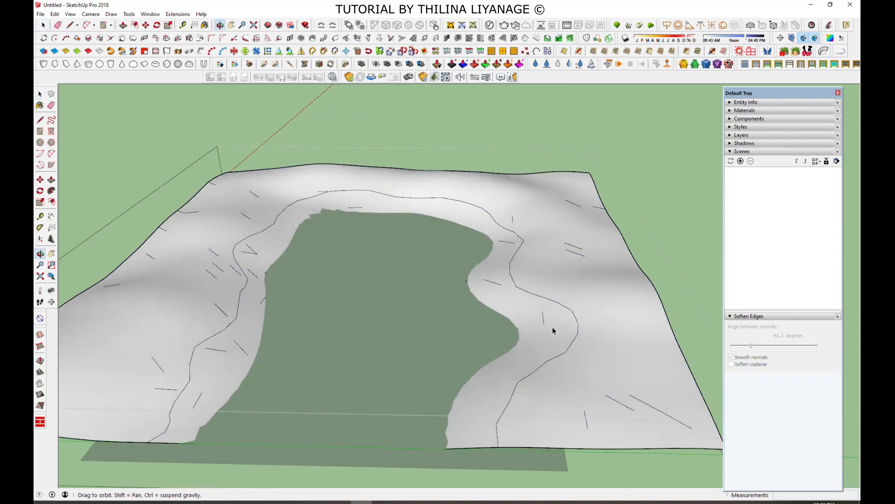
# Step: Create a material that uses the texture image Rocks002_4K_Color.jpg
pyautogui.click(745, 110)
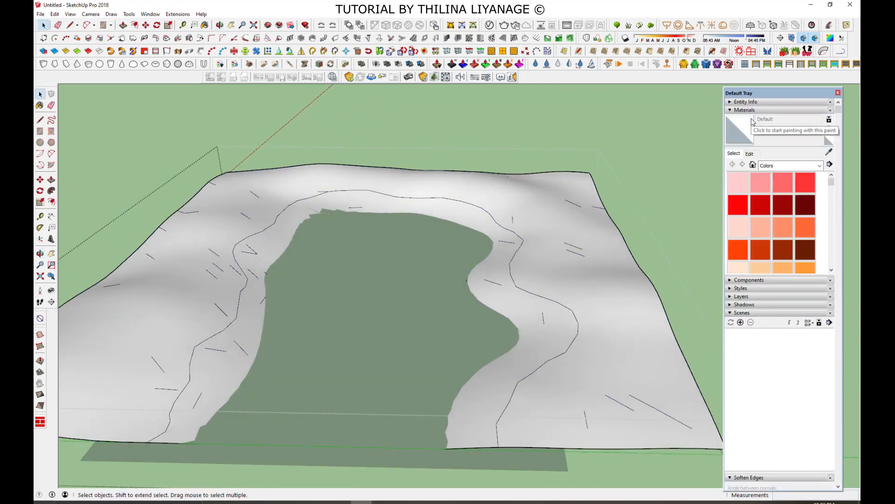
pyautogui.click(829, 129)
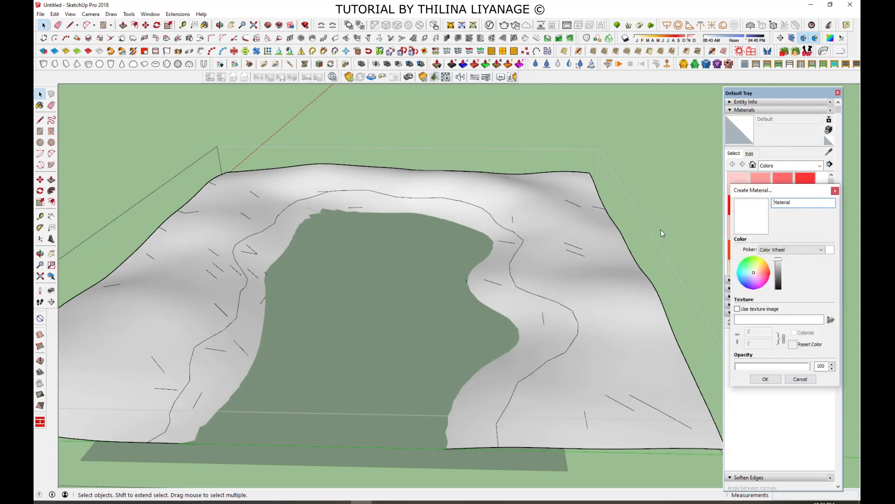
pyautogui.click(830, 319)
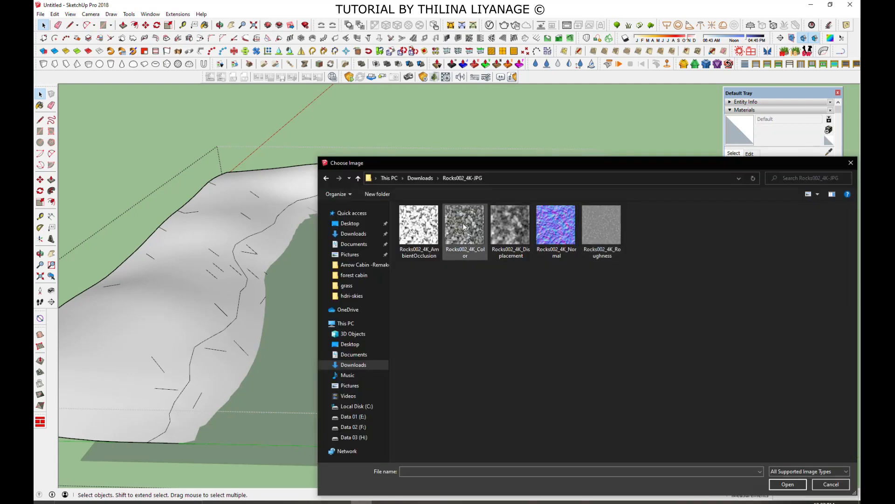
pyautogui.doubleClick(465, 227)
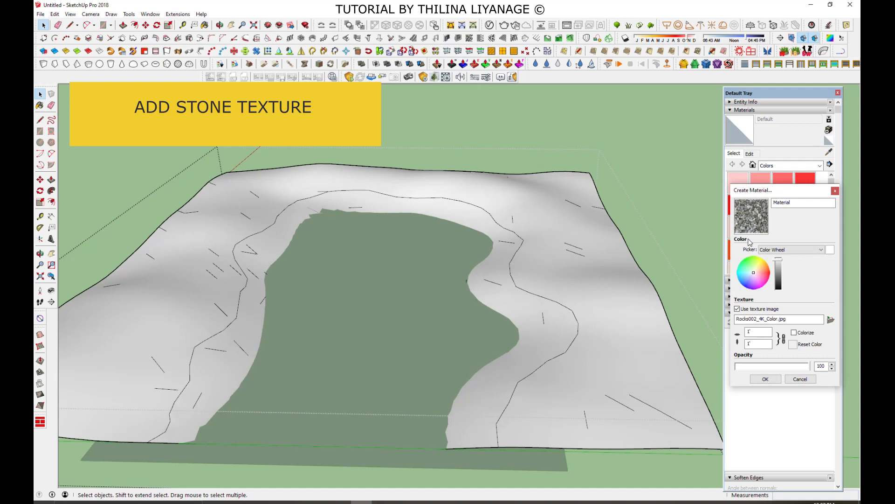
pyautogui.click(765, 379)
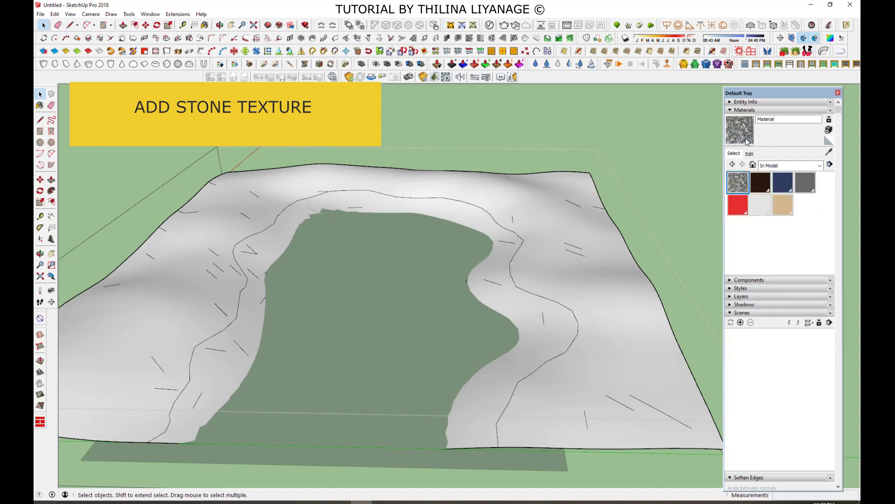
# Step: Paint the shoreline strip around the water with the new rock material
pyautogui.click(746, 142)
pyautogui.click(42, 26)
pyautogui.click(528, 312)
pyautogui.click(737, 132)
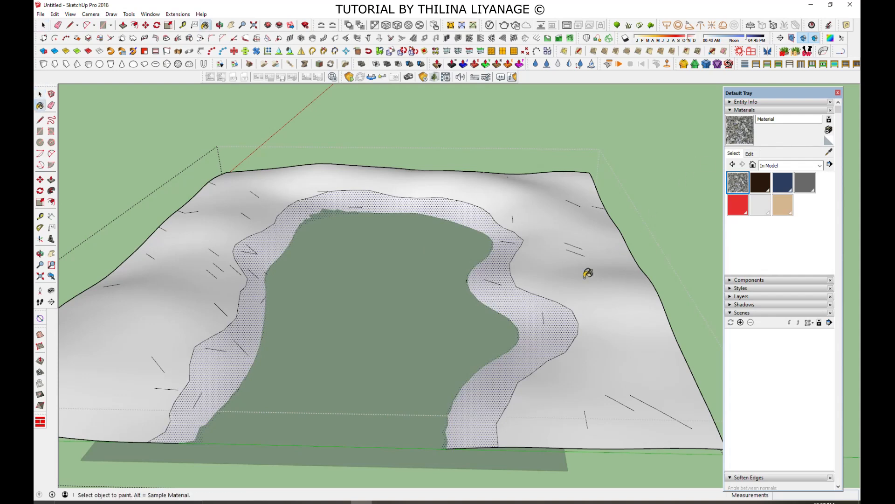
pyautogui.click(533, 307)
pyautogui.scroll(1, 504, 352)
pyautogui.scroll(2, 507, 350)
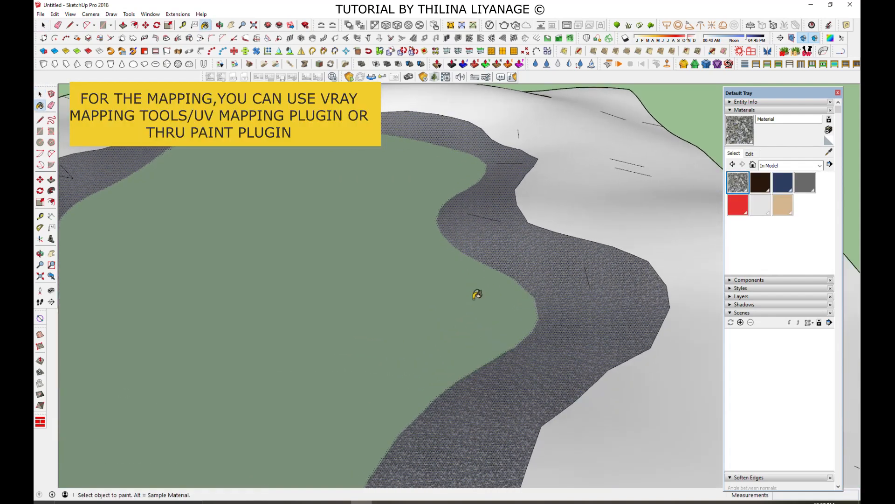
# Step: Set the rock texture's width to 2 inches and check the stone strip around the water
pyautogui.press('space')
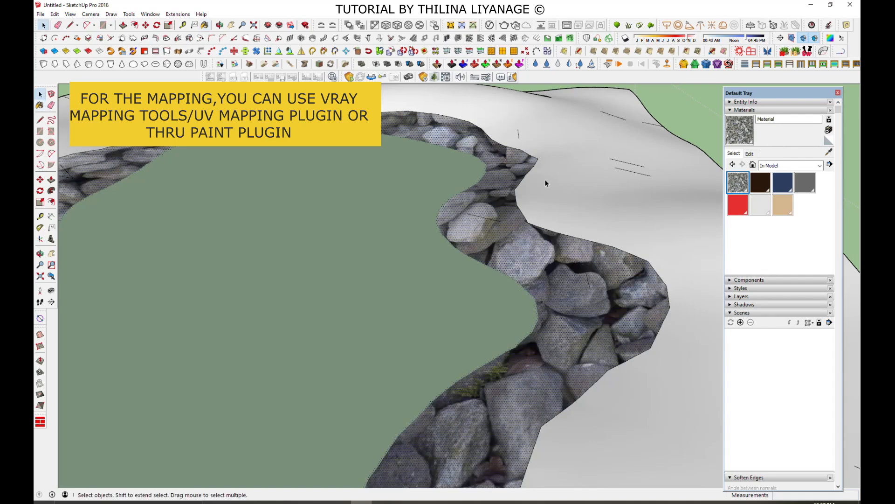
pyautogui.click(749, 154)
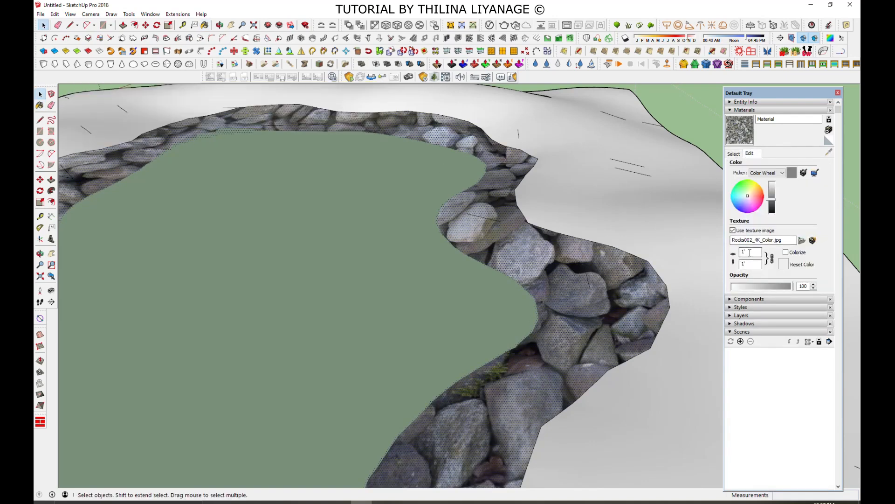
pyautogui.write('2')
pyautogui.press('Return')
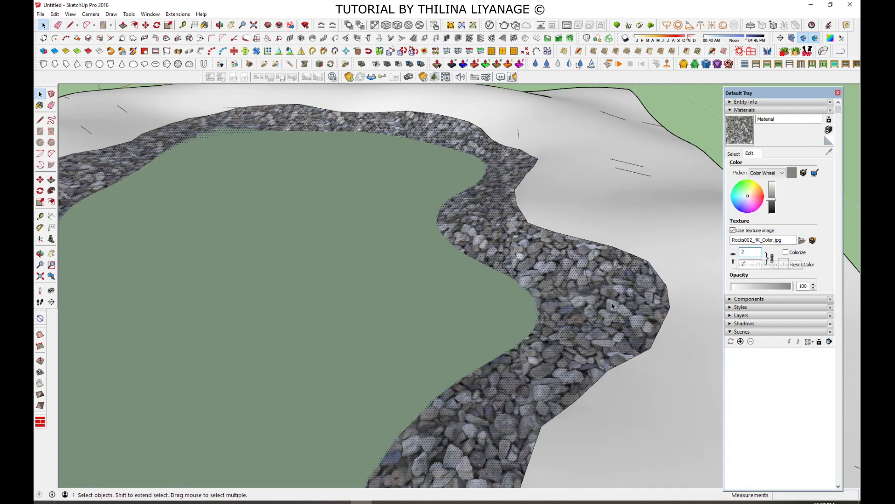
pyautogui.moveTo(562, 308); pyautogui.dragTo(576, 245, button='middle')
pyautogui.scroll(-4, 530, 313)
pyautogui.moveTo(529, 314); pyautogui.dragTo(513, 348, button='middle')
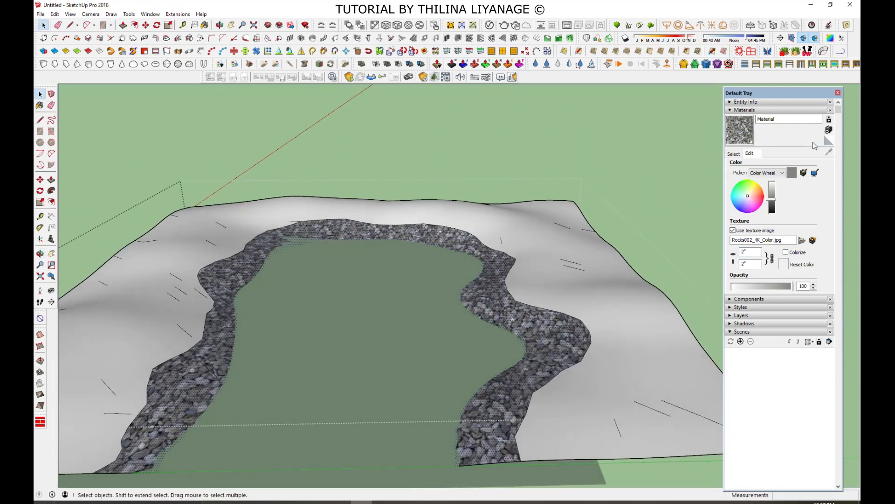
# Step: Create a grass material from the image grass_leaves_0043_01_preview.jpg and paint the terrain outside the stone strip with it
pyautogui.click(829, 130)
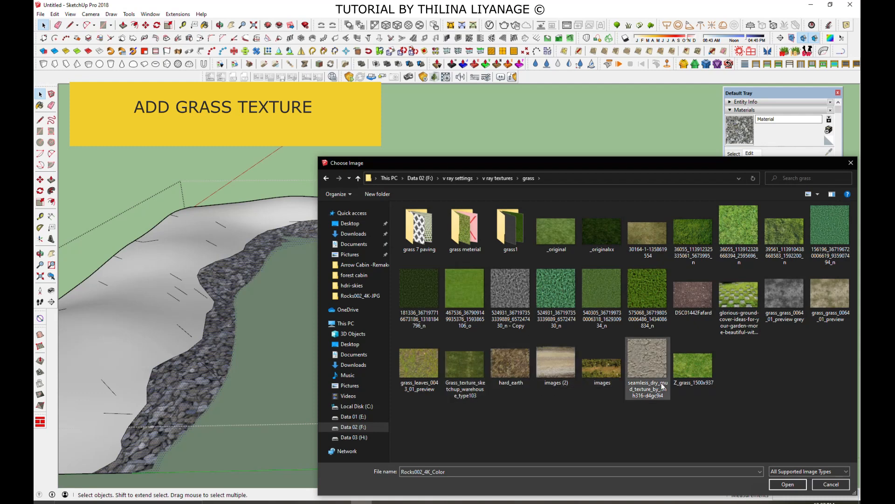
pyautogui.doubleClick(418, 363)
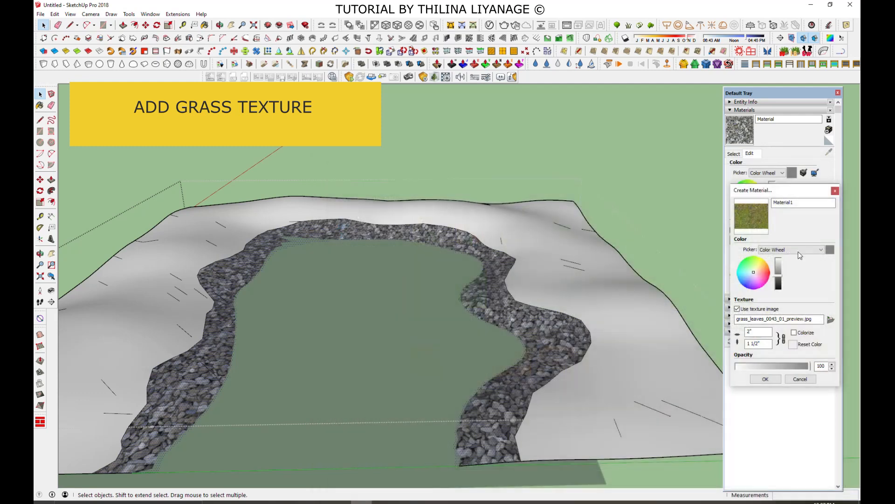
pyautogui.click(767, 379)
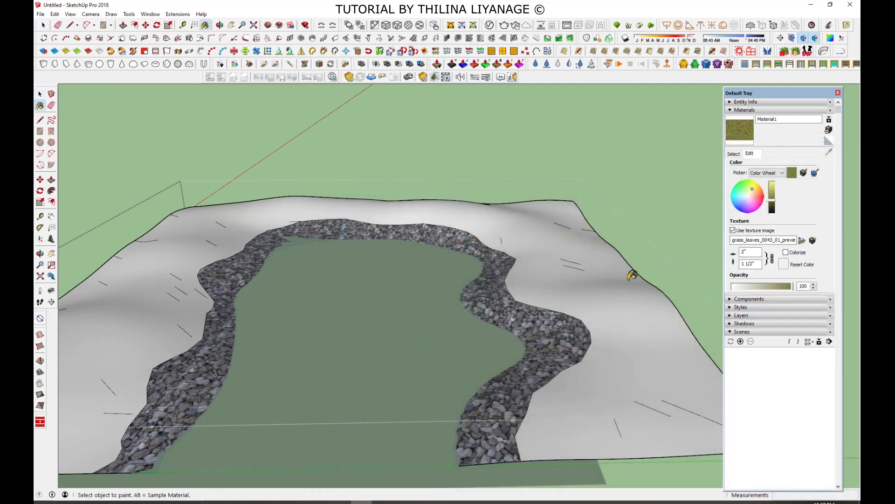
pyautogui.click(642, 305)
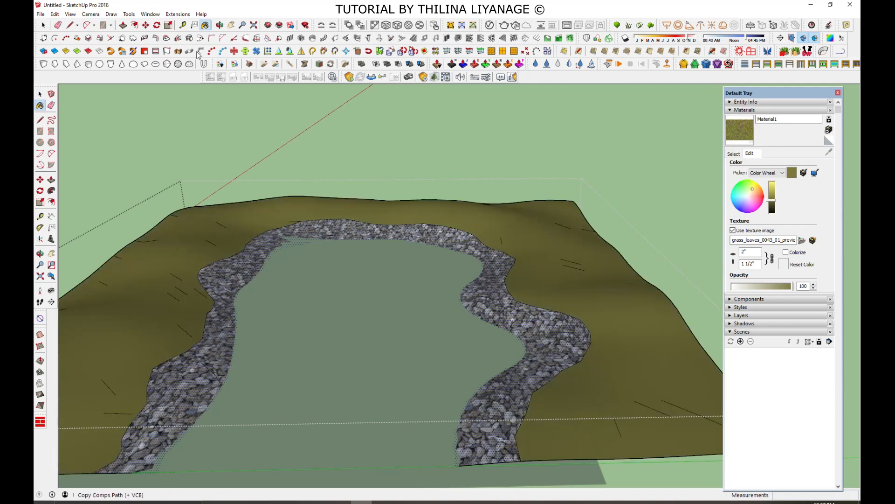
# Step: Set the grass texture's width to 1 inch
pyautogui.click(44, 25)
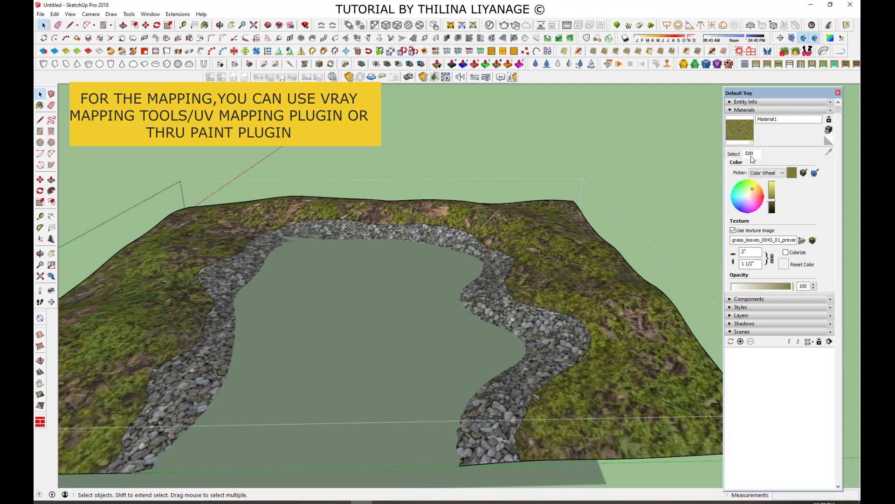
pyautogui.doubleClick(745, 251)
pyautogui.write('1')
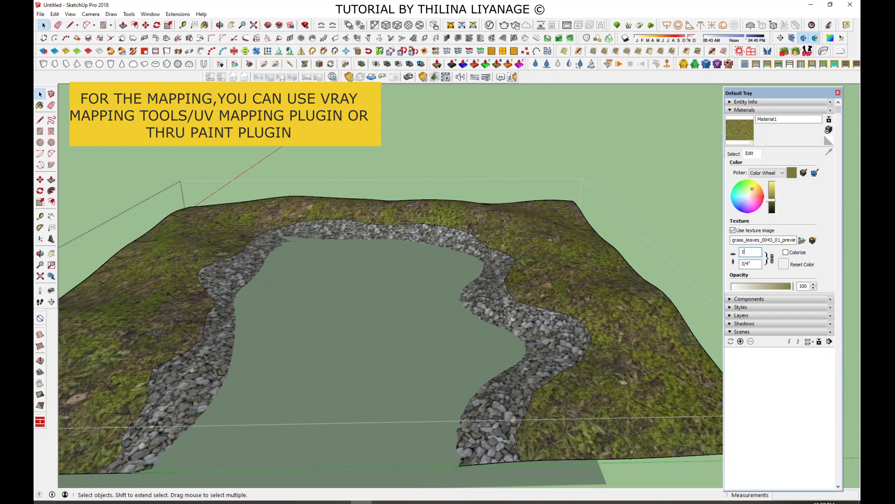
# Step: Group the stone surface around the water as one single group
pyautogui.scroll(2, 517, 361)
pyautogui.click(559, 345)
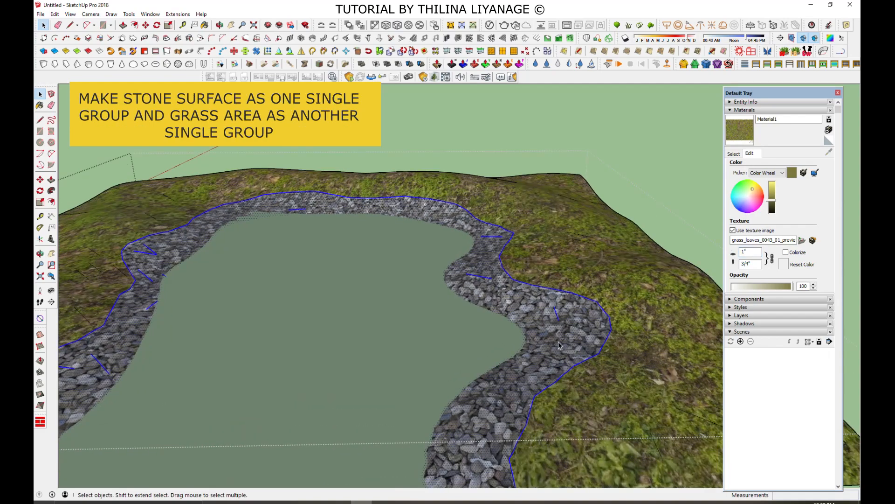
pyautogui.rightClick(558, 346)
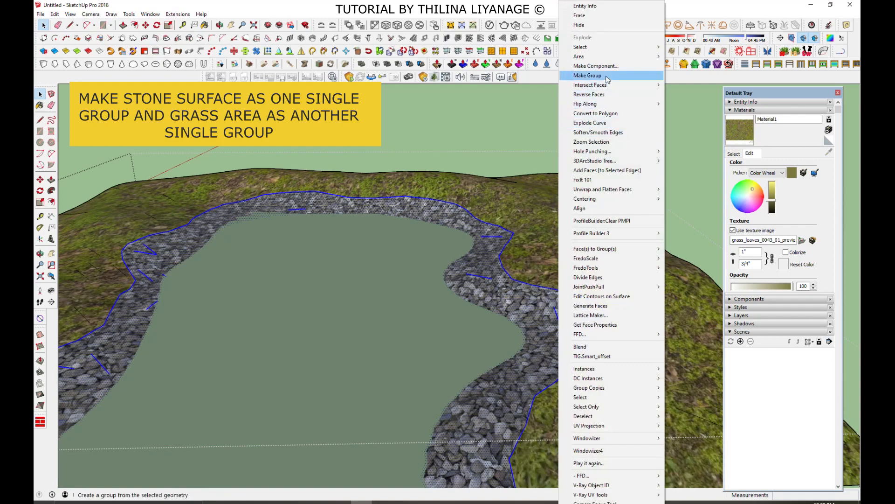
pyautogui.click(589, 76)
# Step: Group the grass-textured terrain outside the stone strip as a separate group
pyautogui.doubleClick(628, 273)
pyautogui.rightClick(629, 273)
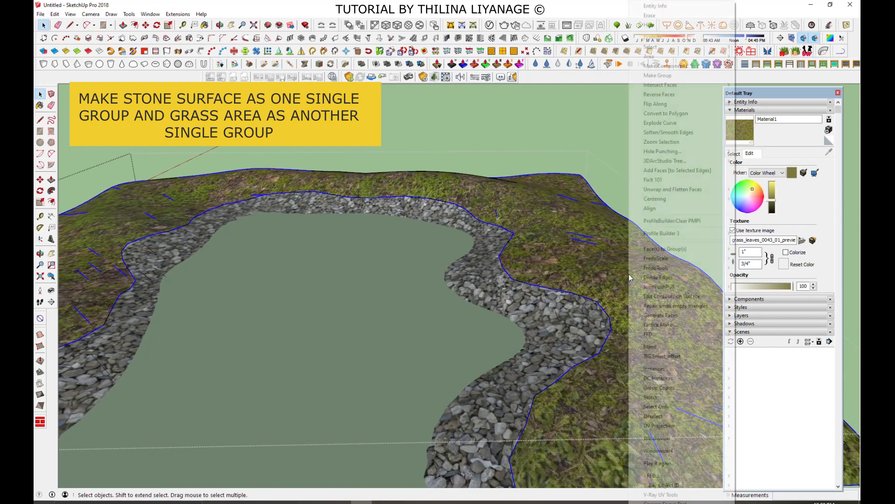
pyautogui.click(658, 76)
pyautogui.scroll(-3, 613, 314)
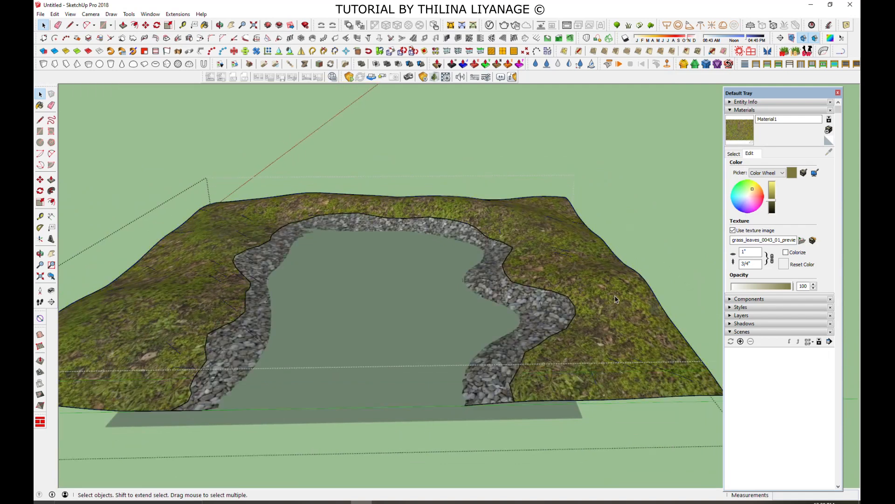
# Step: Add V-Ray fur to the grass group, start an interactive render and open the fur's parameters
pyautogui.click(615, 295)
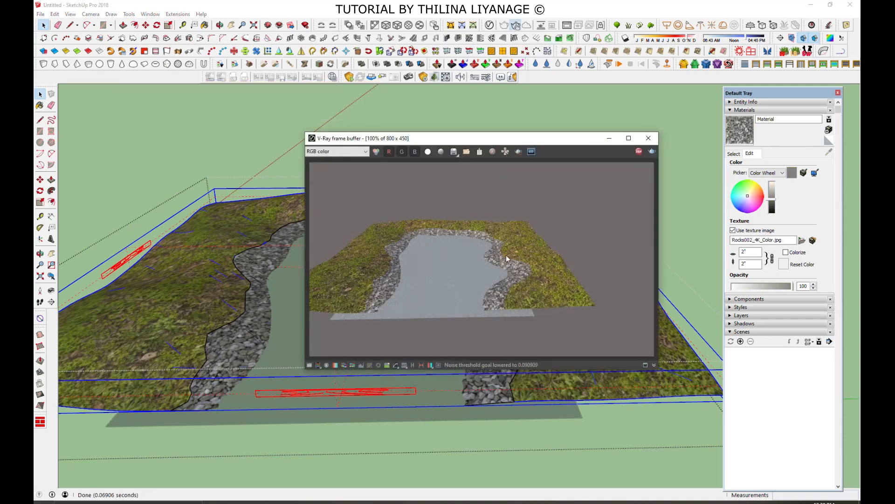
pyautogui.click(349, 77)
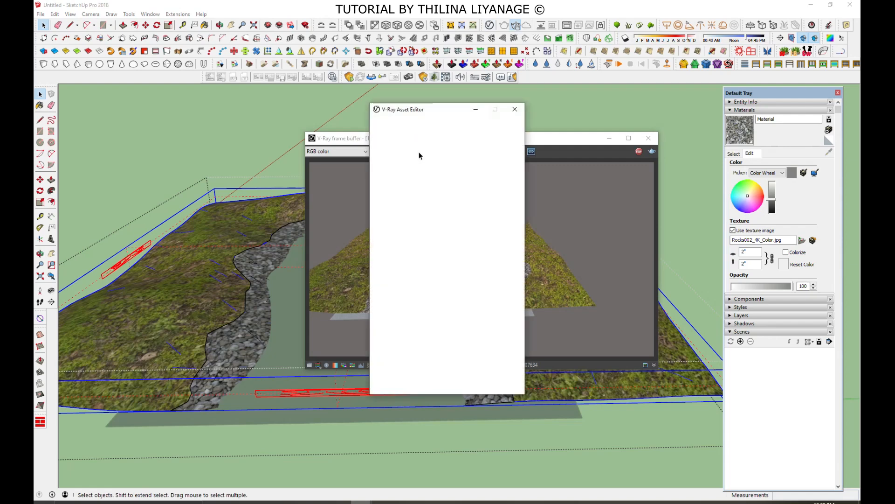
pyautogui.moveTo(433, 112); pyautogui.dragTo(155, 124)
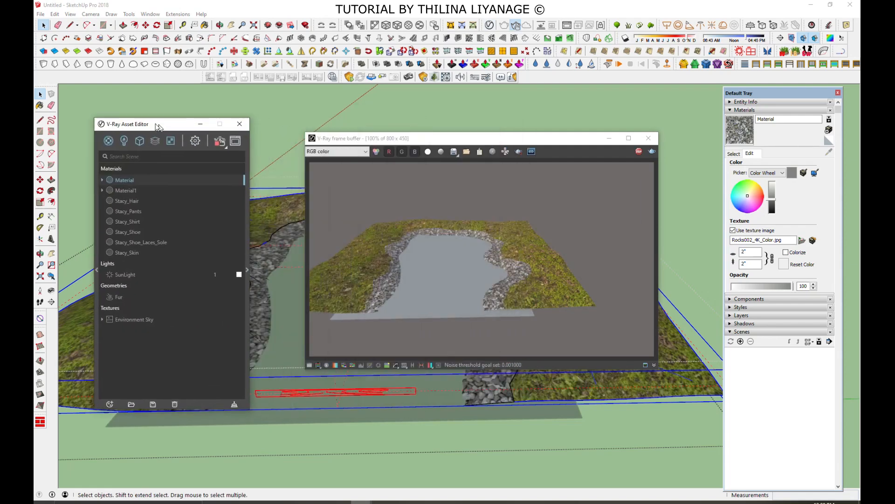
pyautogui.click(137, 137)
pyautogui.click(113, 176)
pyautogui.click(244, 267)
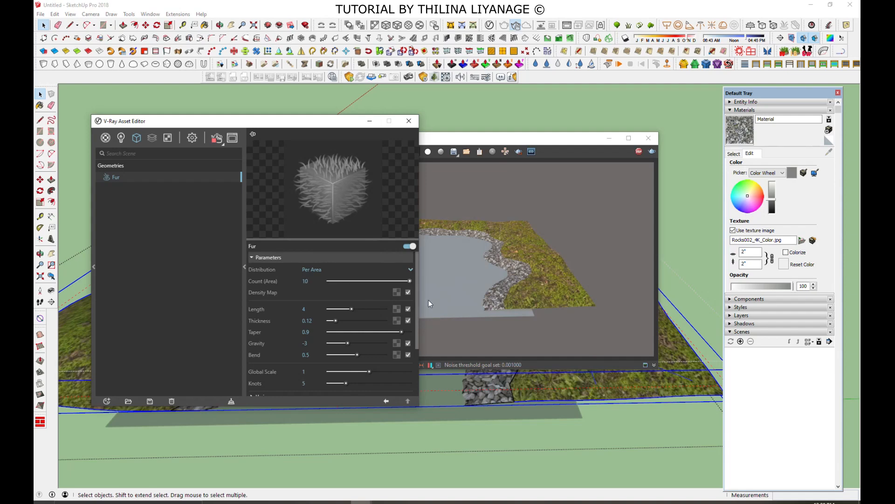
# Step: Set the fur length to 4.88 and frame the stone and grass shoreline up close in the interactive render
pyautogui.moveTo(353, 310); pyautogui.dragTo(357, 310)
pyautogui.click(584, 141)
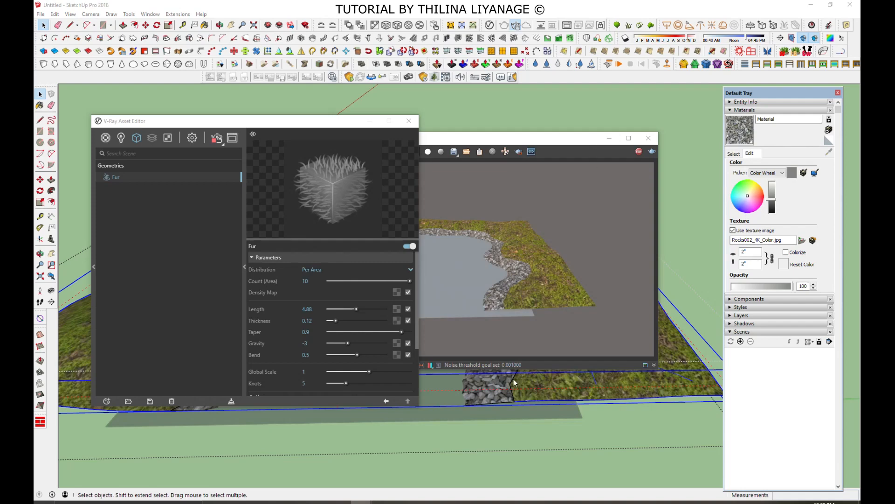
pyautogui.press('o')
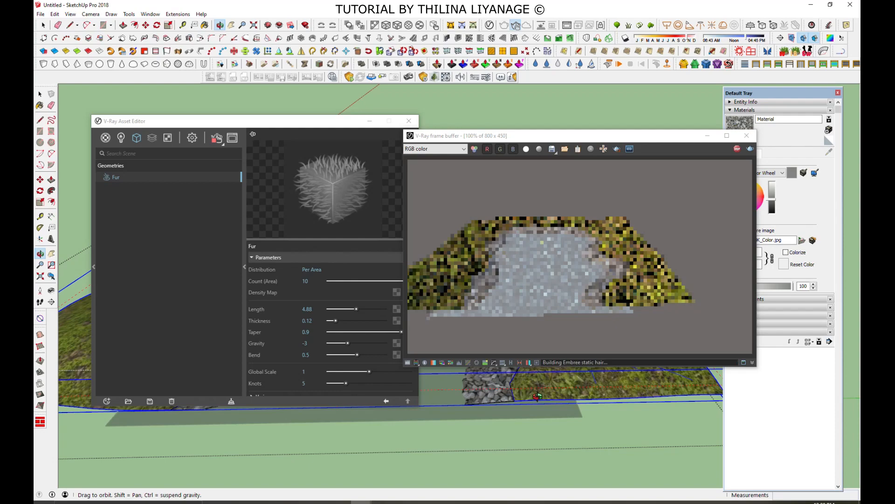
pyautogui.moveTo(537, 395); pyautogui.dragTo(466, 289)
pyautogui.press('space')
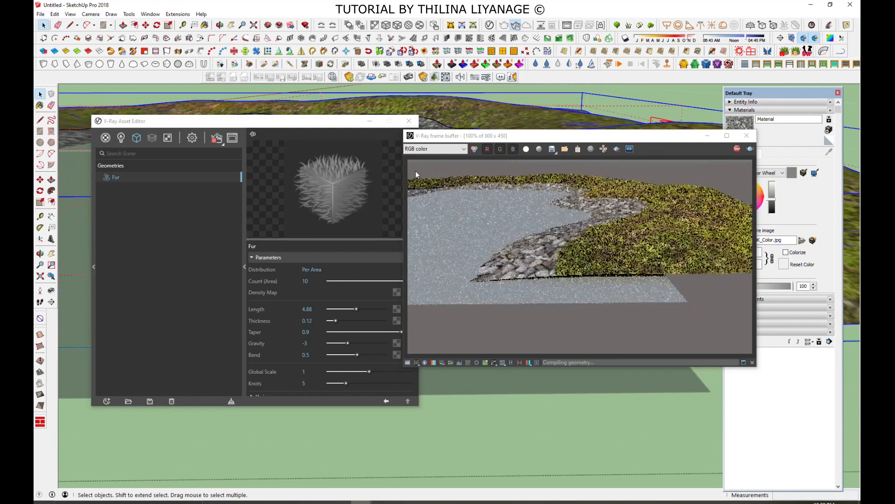
pyautogui.click(232, 24)
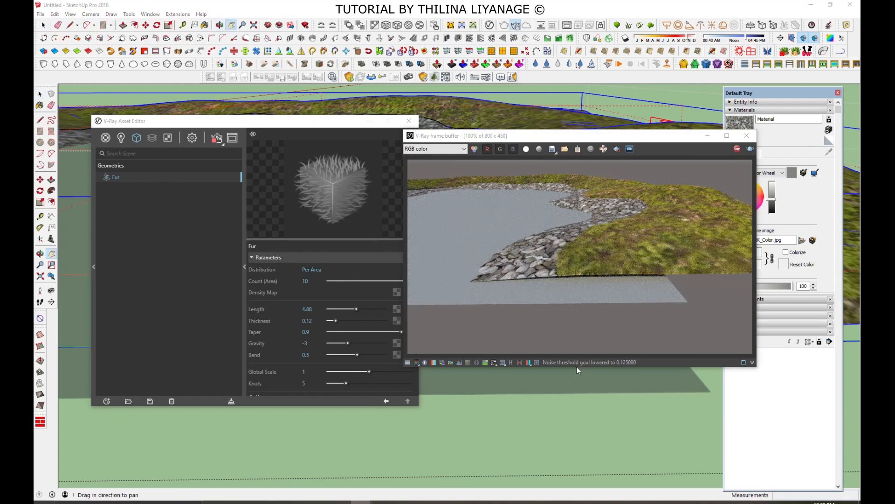
pyautogui.moveTo(549, 415); pyautogui.dragTo(524, 448)
pyautogui.moveTo(608, 390)
pyautogui.mouseDown()
pyautogui.moveTo(485, 485)
pyautogui.moveTo(537, 408)
pyautogui.moveTo(455, 406)
pyautogui.moveTo(566, 489)
pyautogui.moveTo(413, 466)
pyautogui.mouseUp()
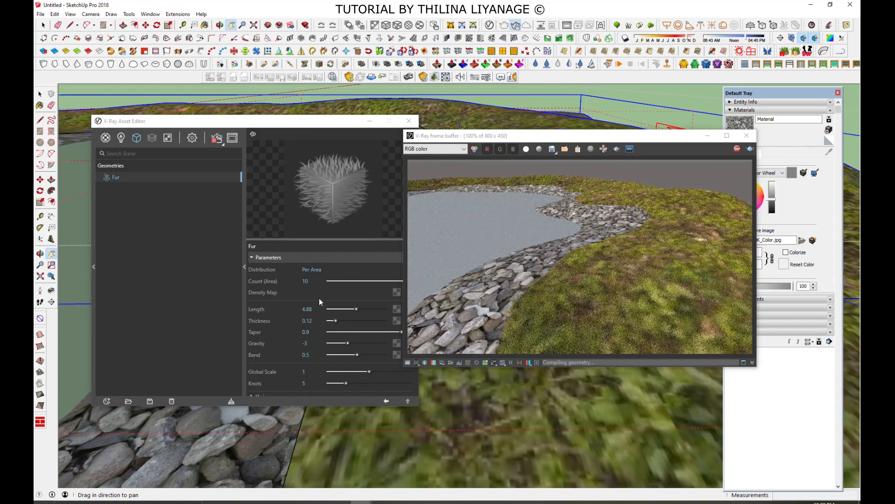
# Step: Set the fur length to 20, check the longer grass beside the stones and stop the interactive render
pyautogui.click(307, 309)
pyautogui.write('20')
pyautogui.press('Return')
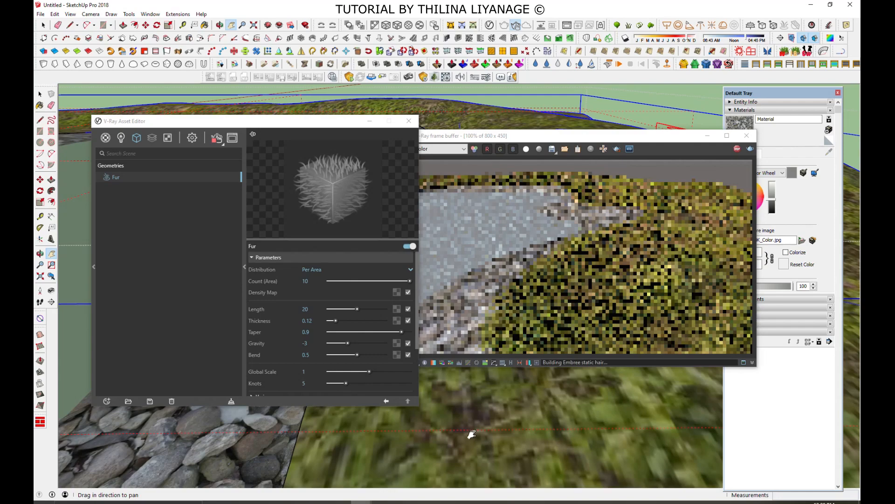
pyautogui.moveTo(399, 450); pyautogui.dragTo(617, 441)
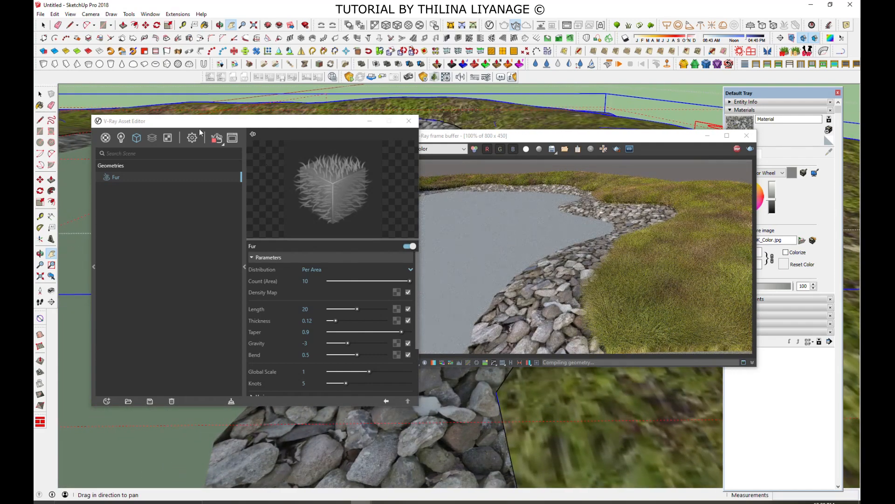
pyautogui.click(216, 137)
pyautogui.moveTo(665, 139); pyautogui.dragTo(562, 49)
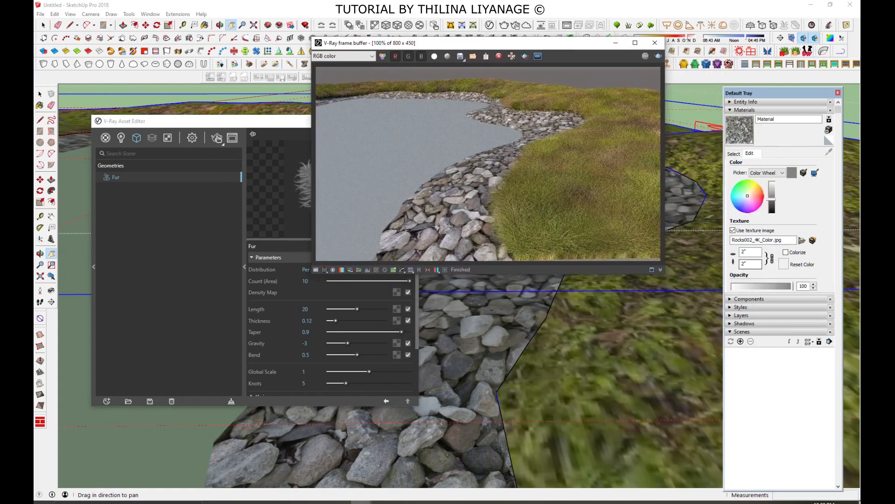
# Step: Load the image Rocks002_4K_Normal as a bitmap into the rock material's bump map
pyautogui.click(733, 153)
pyautogui.click(738, 181)
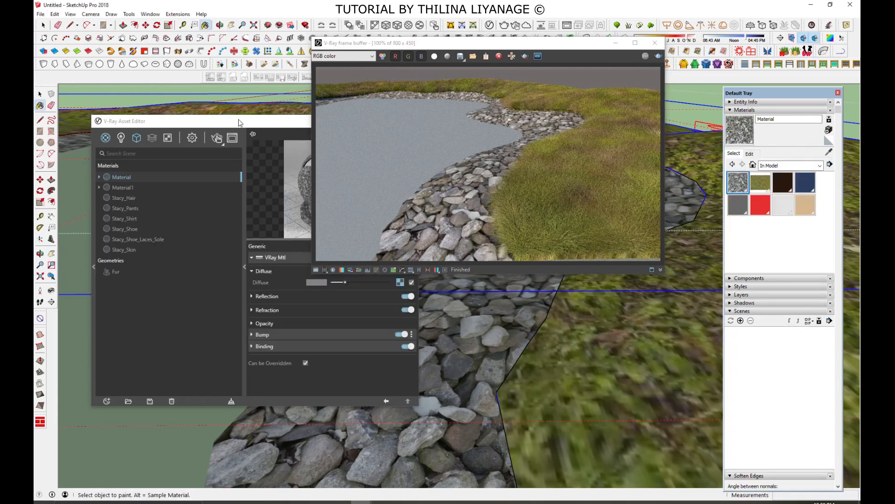
pyautogui.moveTo(240, 123); pyautogui.dragTo(229, 123)
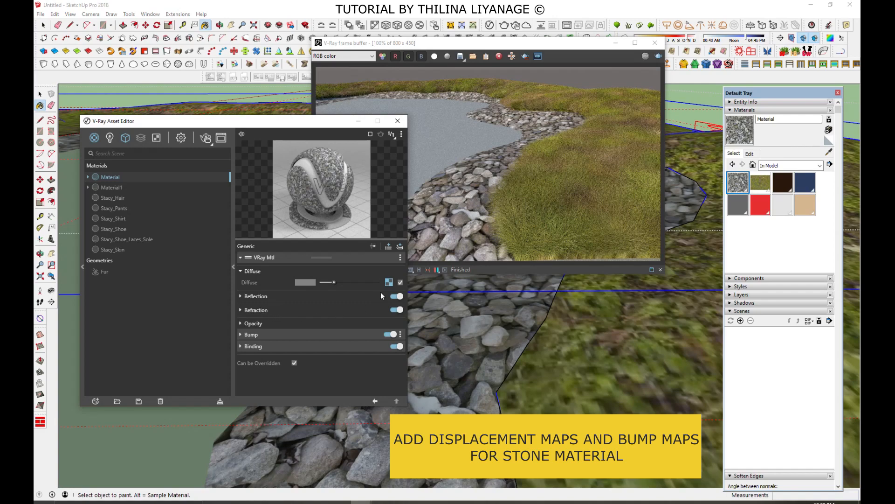
pyautogui.click(255, 335)
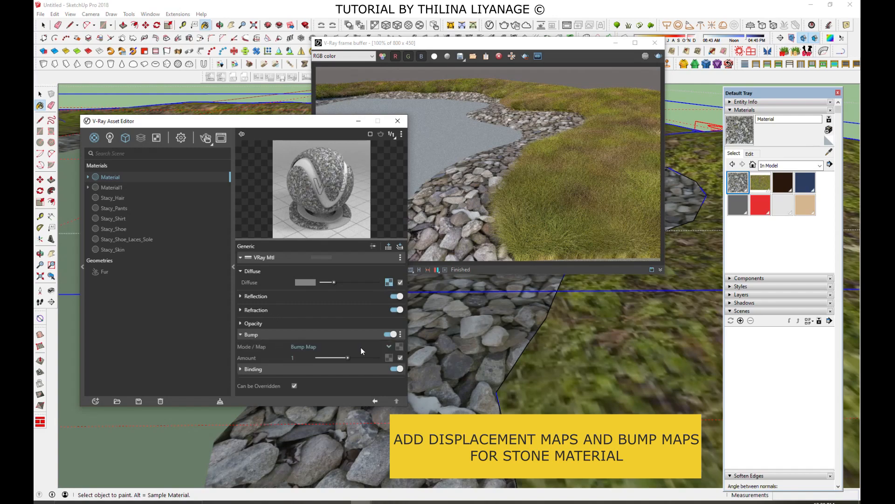
pyautogui.click(400, 348)
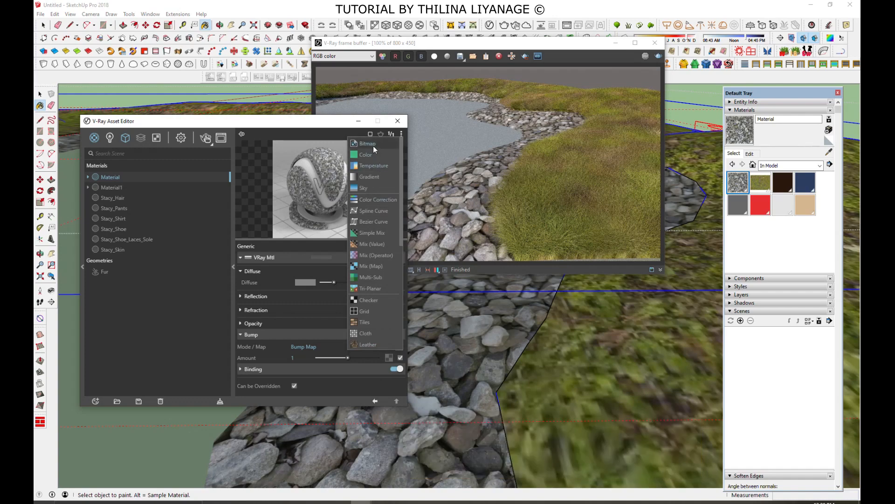
pyautogui.click(373, 145)
pyautogui.doubleClick(323, 191)
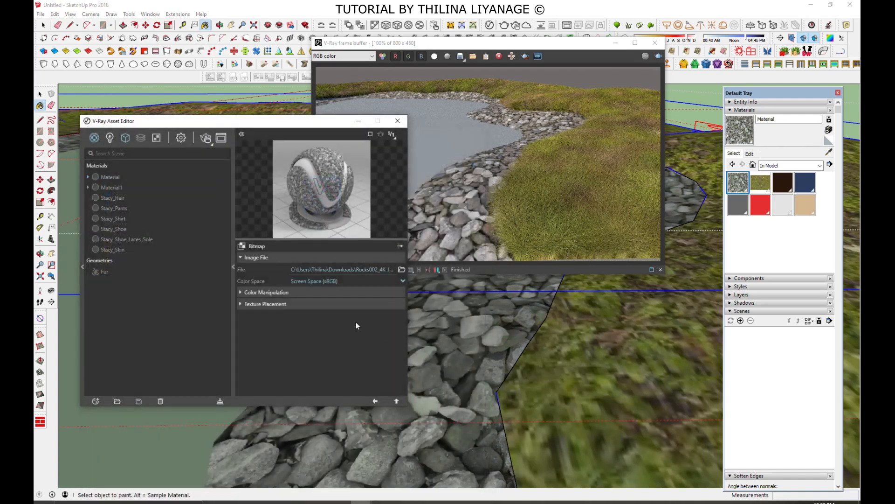
pyautogui.click(374, 401)
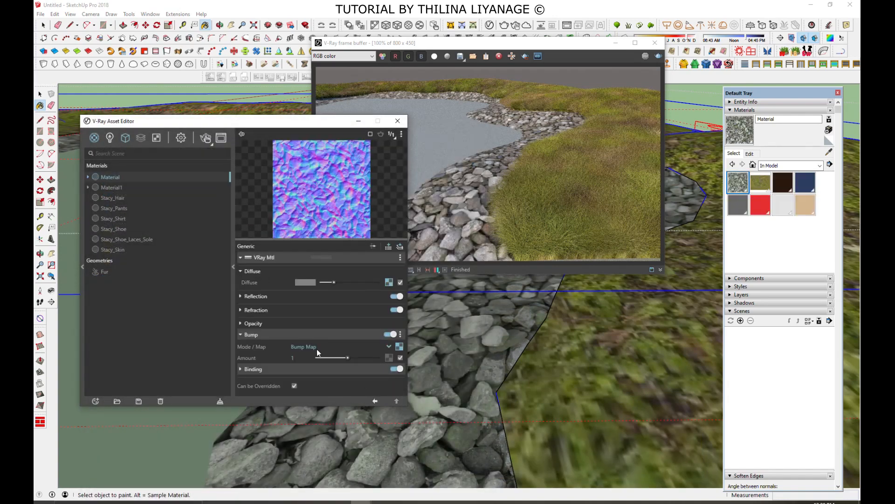
# Step: Change the rock material's bump mode to Normal Map and its bitmap's color space to Rendering Space (Linear)
pyautogui.click(385, 349)
pyautogui.click(307, 380)
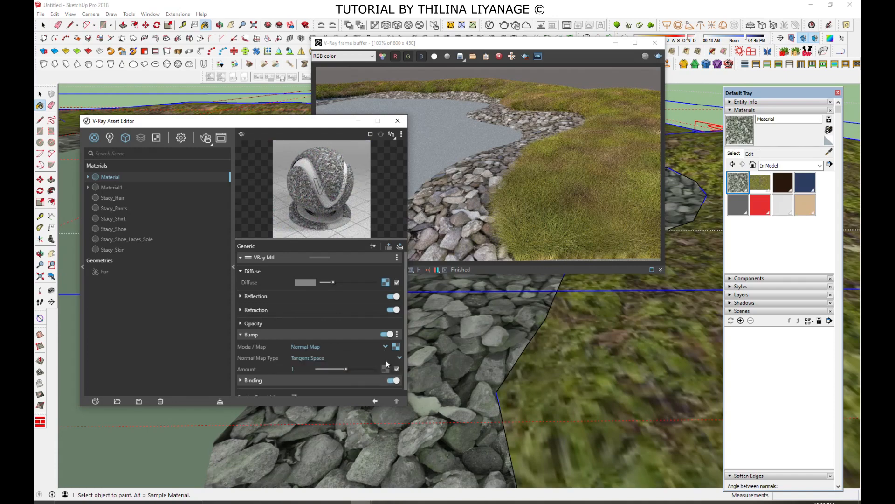
pyautogui.click(395, 346)
pyautogui.click(310, 281)
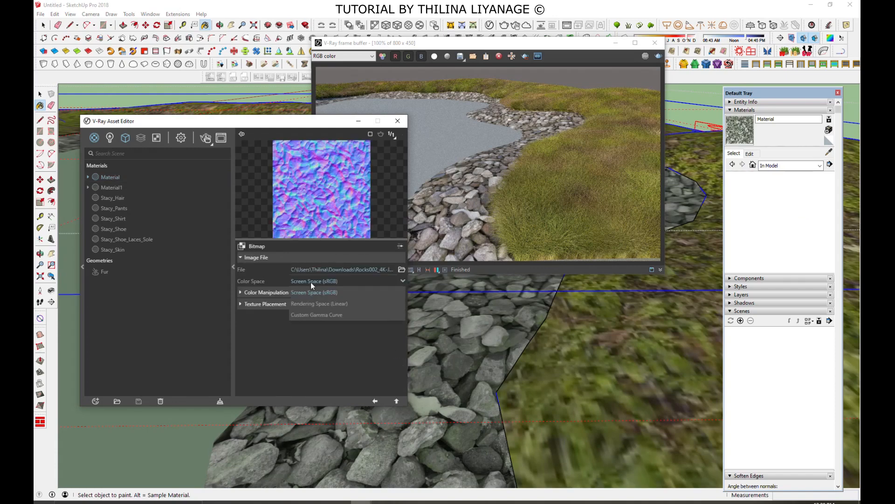
pyautogui.click(318, 302)
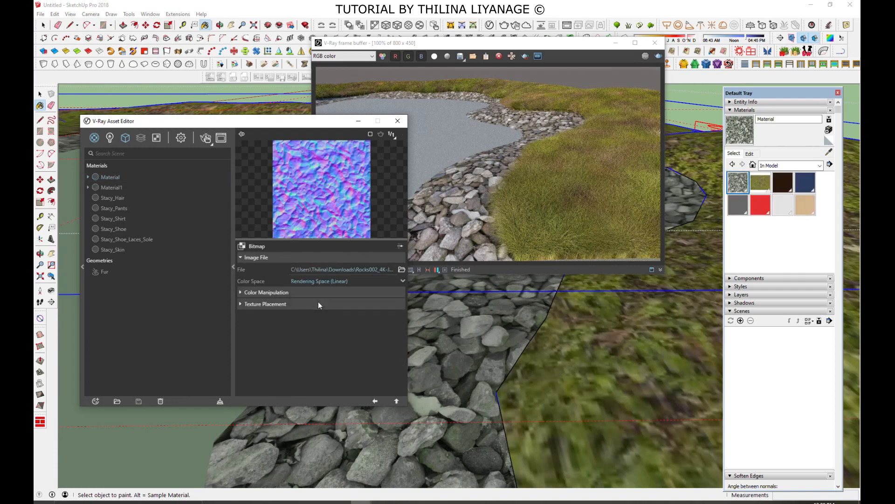
pyautogui.click(374, 397)
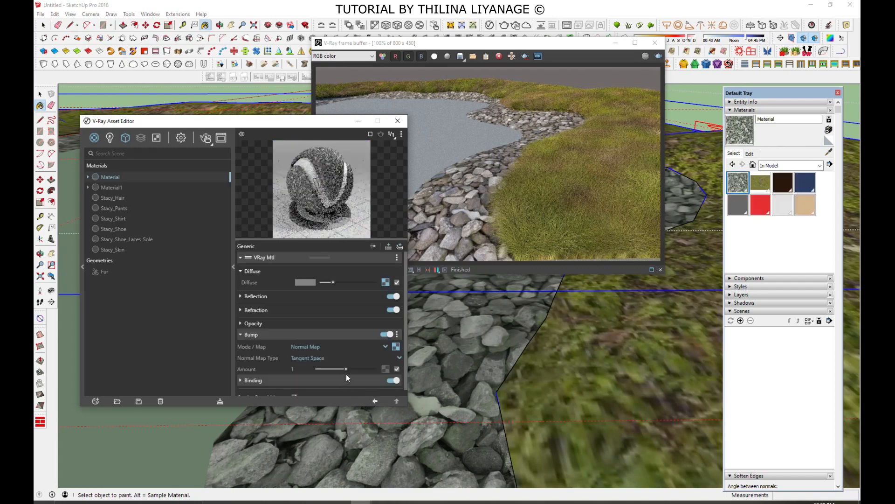
# Step: Add a Displacement attribute to the rock material and enable it
pyautogui.scroll(-1, 339, 376)
pyautogui.click(400, 245)
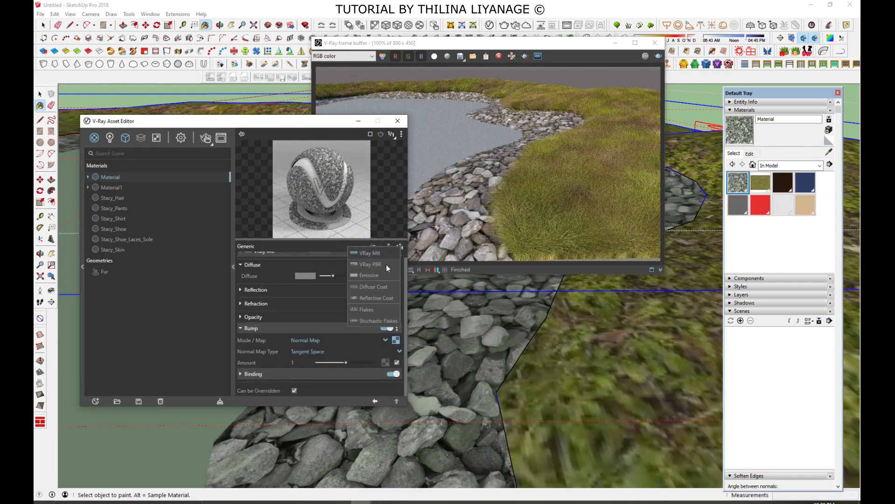
pyautogui.click(389, 242)
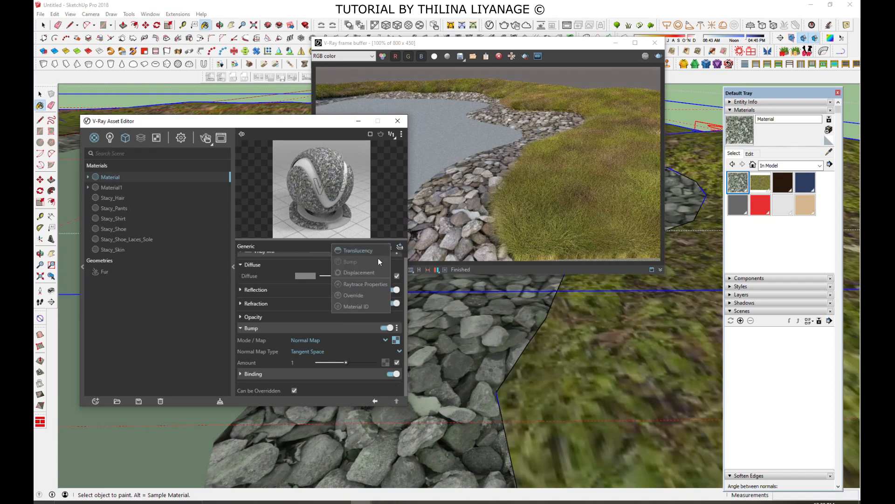
pyautogui.scroll(-1, 361, 353)
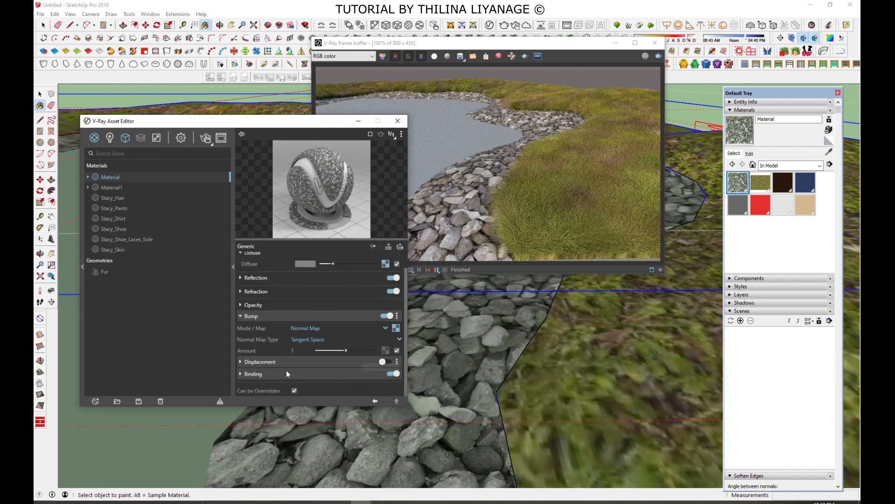
pyautogui.click(280, 361)
pyautogui.click(384, 362)
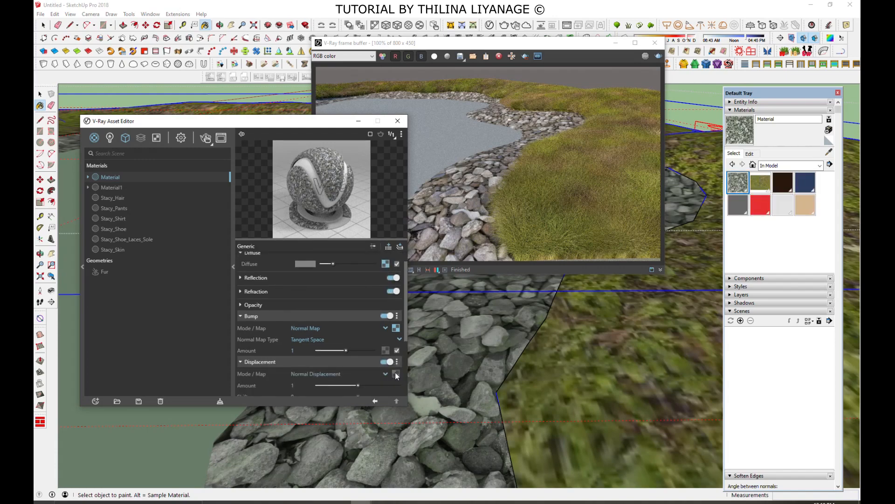
# Step: Load the image Rocks002_4K_Displacement as a bitmap into the rock material's displacement map
pyautogui.click(396, 373)
pyautogui.click(379, 144)
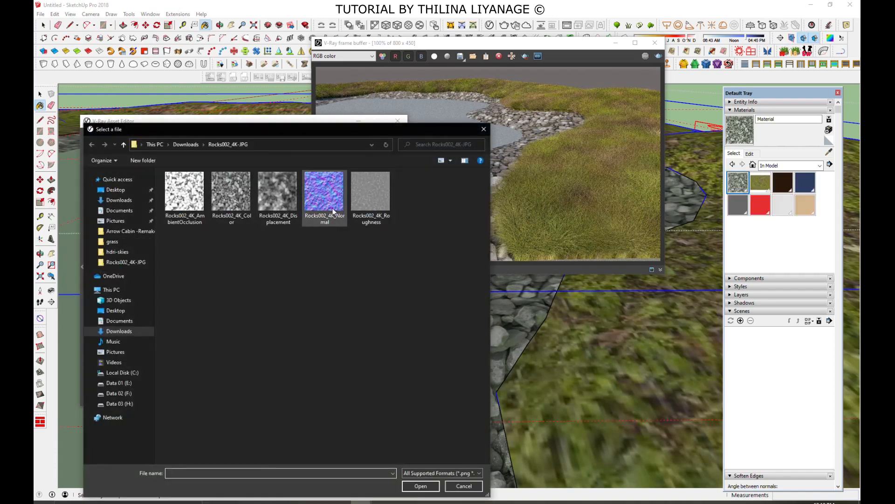
pyautogui.doubleClick(275, 198)
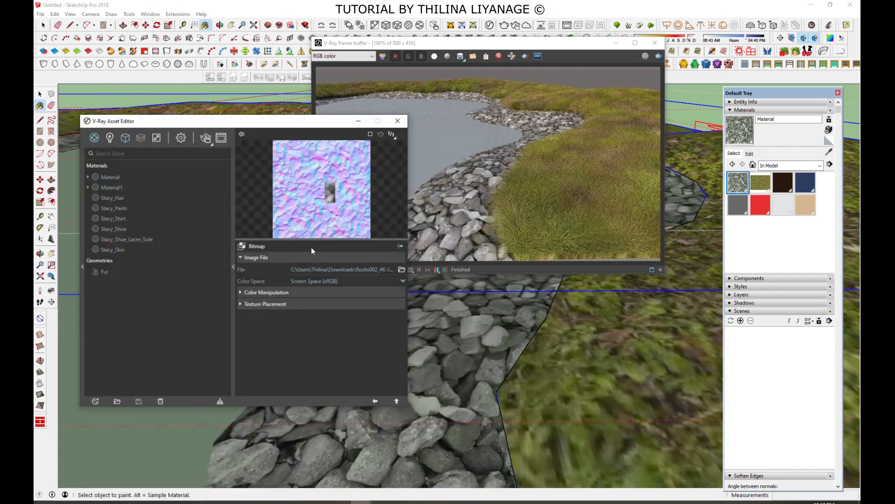
pyautogui.click(375, 402)
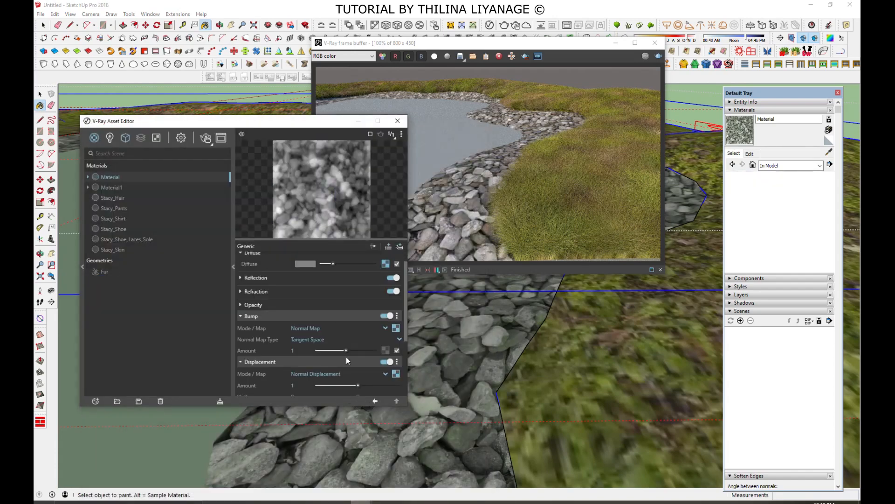
# Step: Set the rock material's displacement amount to 12
pyautogui.scroll(-2, 346, 356)
pyautogui.click(293, 342)
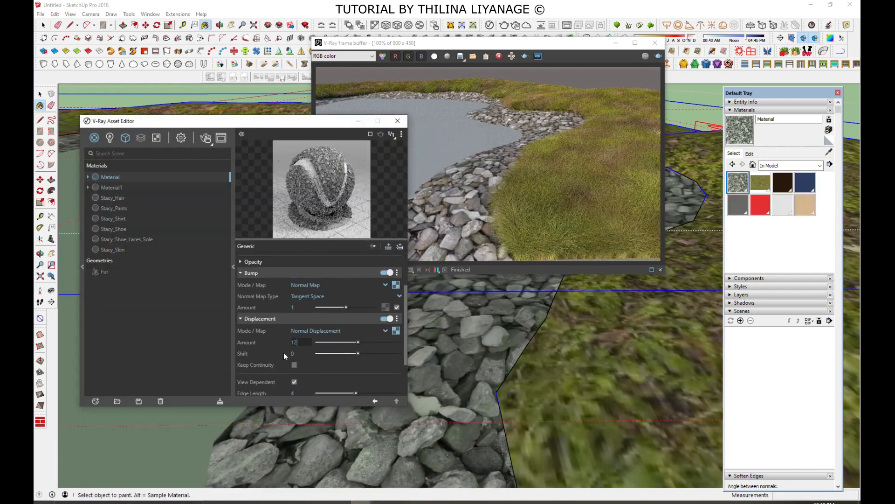
pyautogui.write('12')
pyautogui.press('Return')
# Step: Switch the rock material's preview to the Ground scene and set its displacement amount to 8.57
pyautogui.click(402, 135)
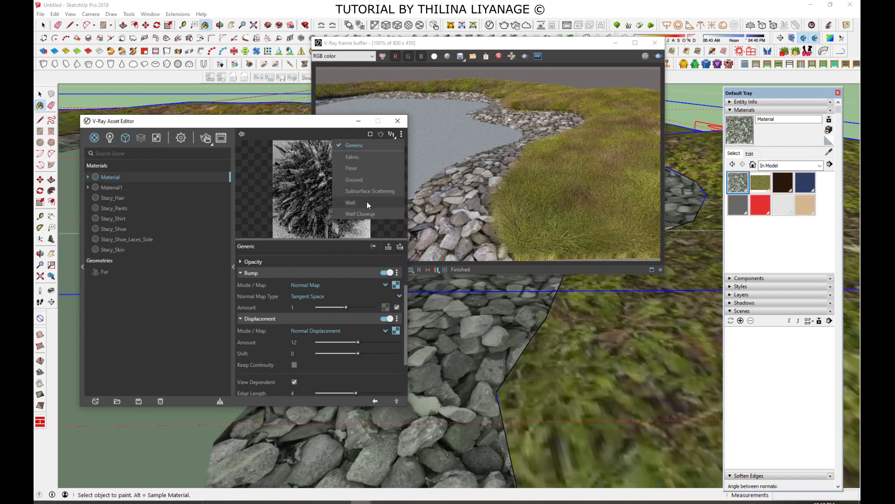
pyautogui.click(368, 180)
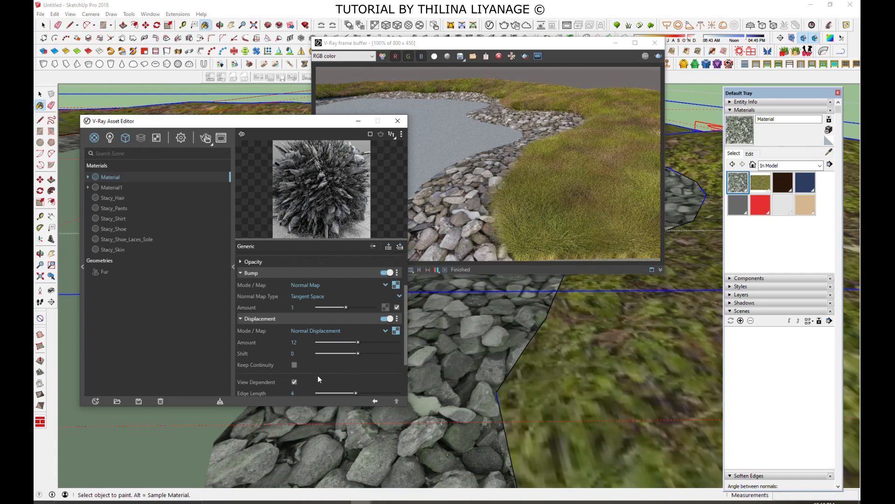
pyautogui.scroll(-1, 344, 336)
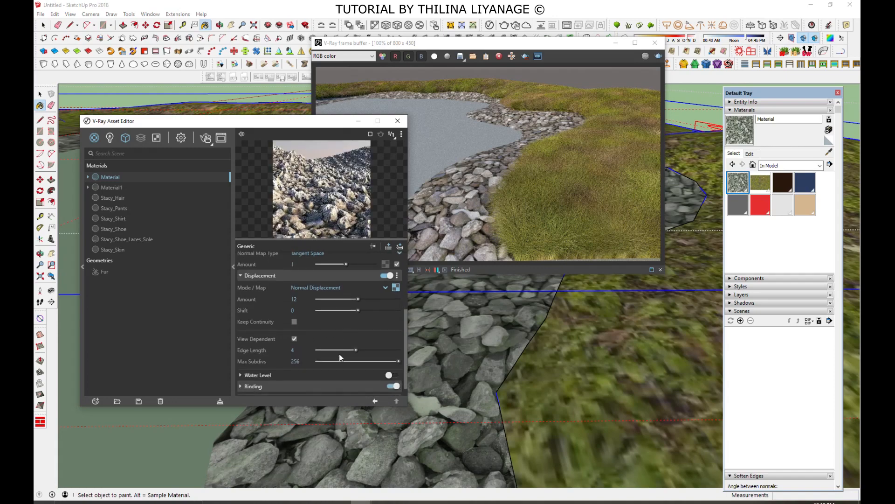
pyautogui.scroll(-1, 352, 351)
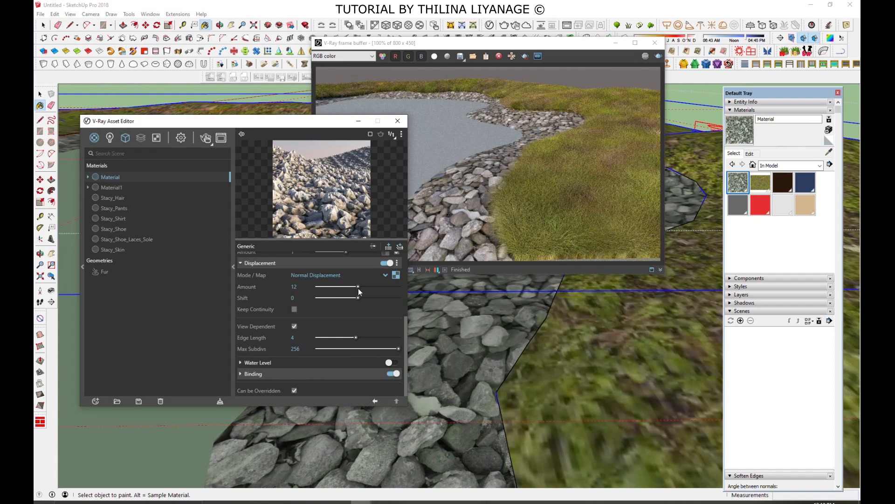
pyautogui.moveTo(355, 287); pyautogui.dragTo(346, 286)
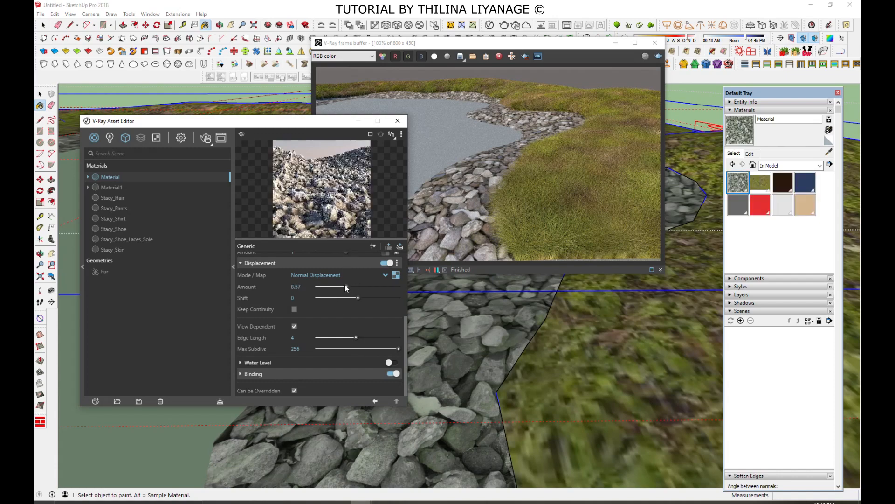
# Step: Open the stone shoreline group, select all its geometry and apply the rock material to the selection
pyautogui.click(358, 121)
pyautogui.press('space')
pyautogui.click(445, 358)
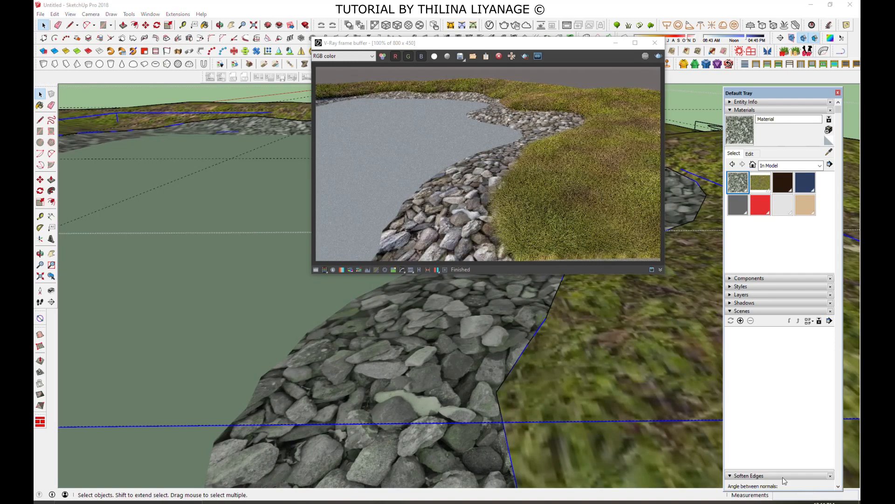
pyautogui.doubleClick(438, 382)
pyautogui.click(455, 380)
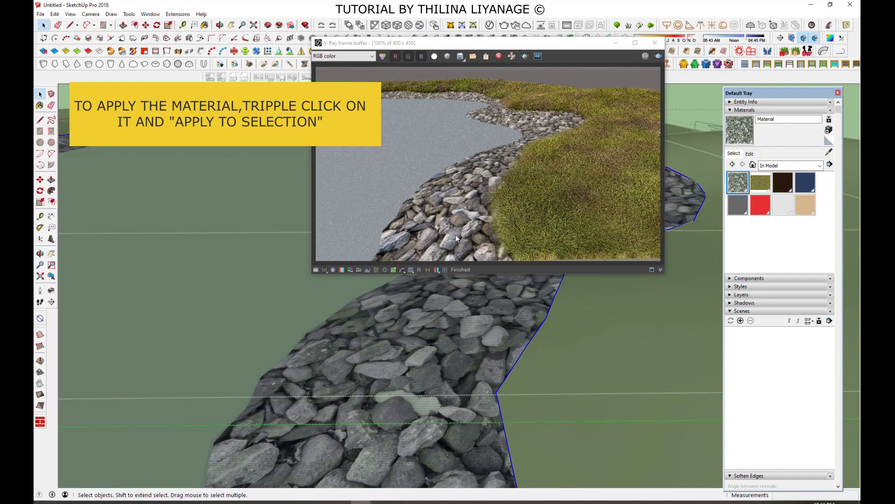
pyautogui.click(488, 25)
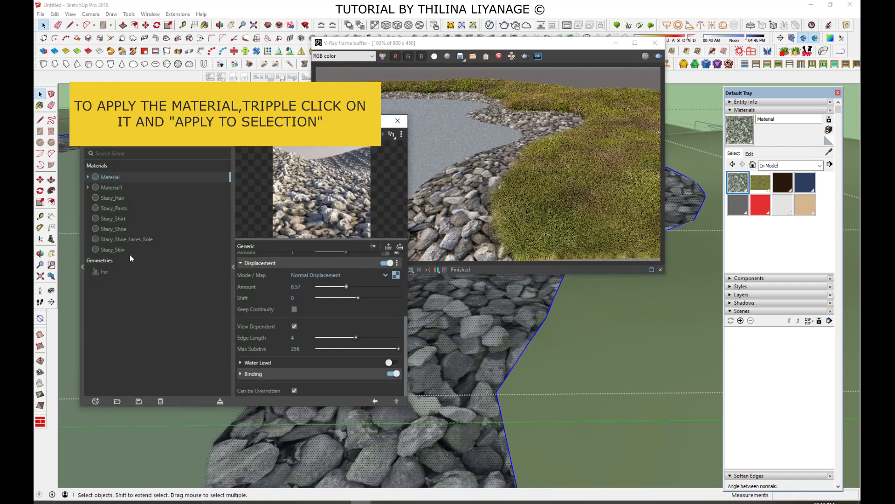
pyautogui.rightClick(111, 177)
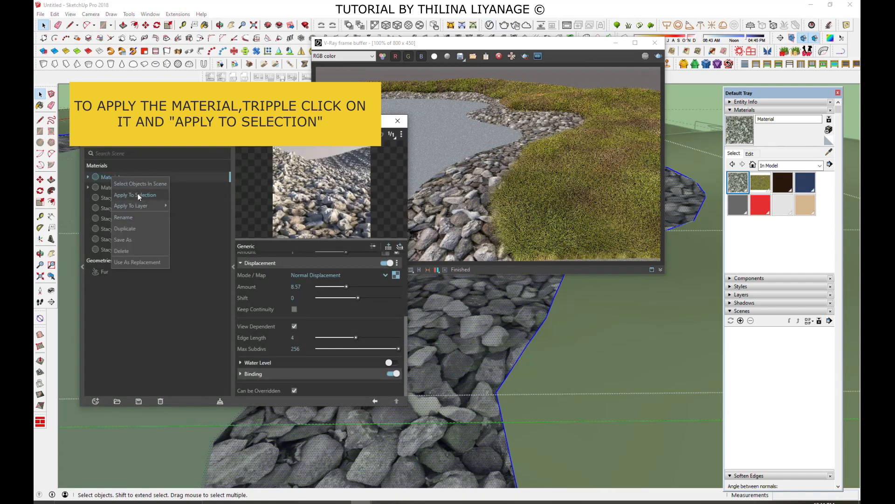
pyautogui.click(138, 194)
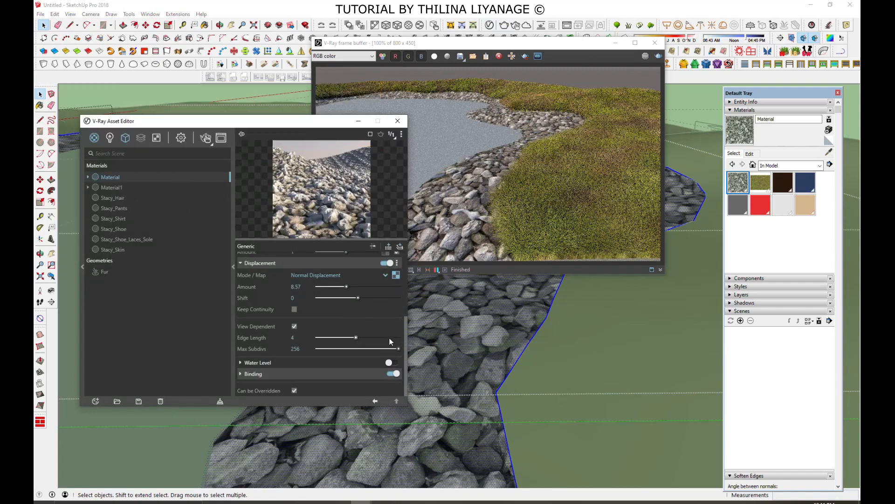
# Step: Leave the stone shoreline's geometry, select the shoreline group itself and apply the rock material to it
pyautogui.click(459, 373)
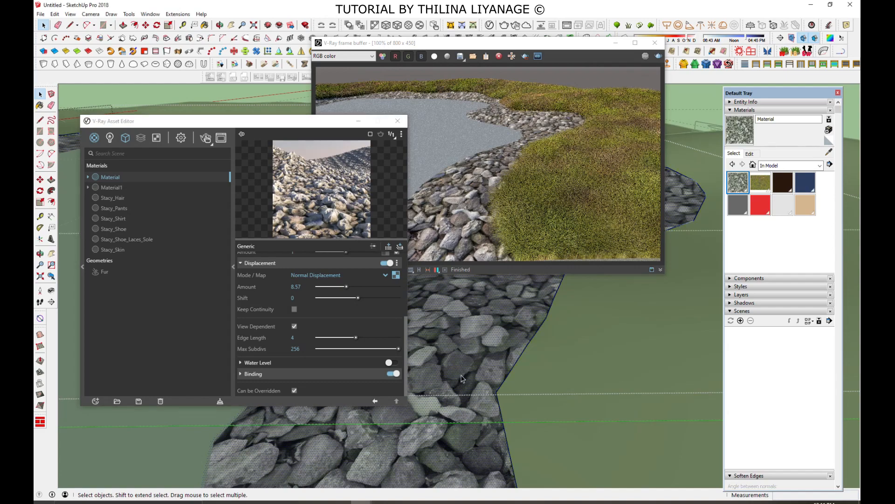
pyautogui.click(461, 377)
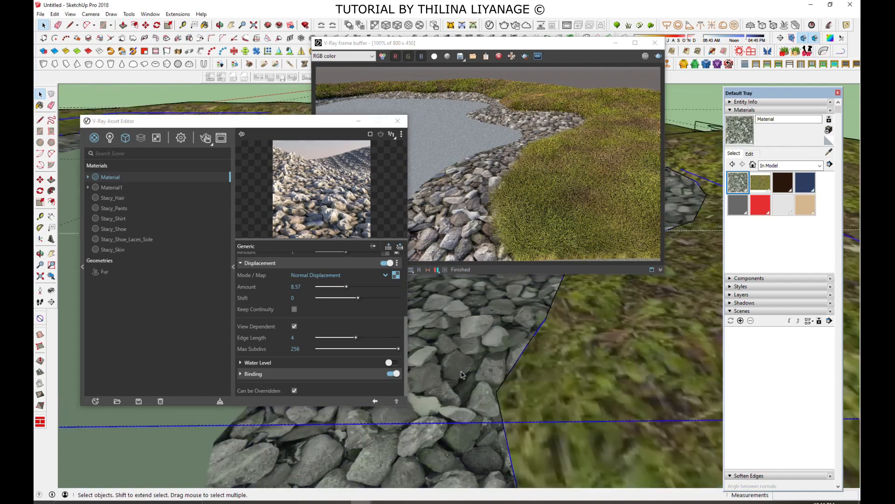
pyautogui.rightClick(116, 176)
pyautogui.click(154, 208)
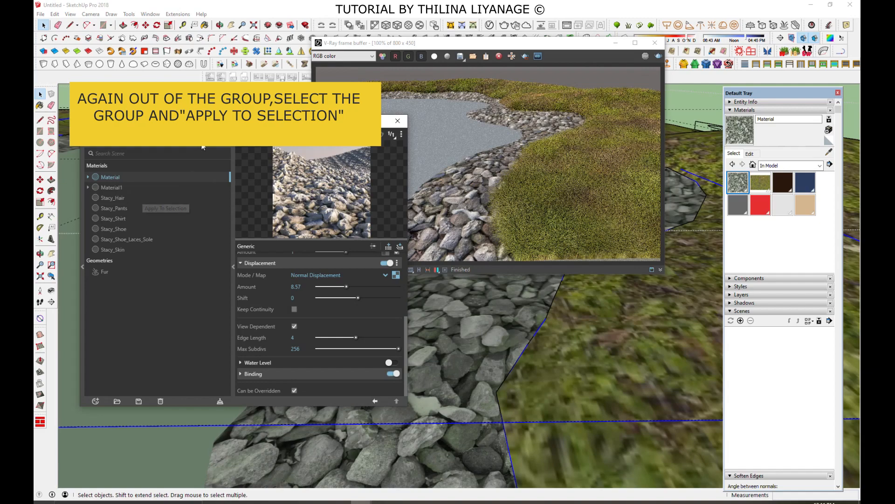
# Step: Render the scene with V-Ray and move the frame buffer window clear of the material settings
pyautogui.click(205, 135)
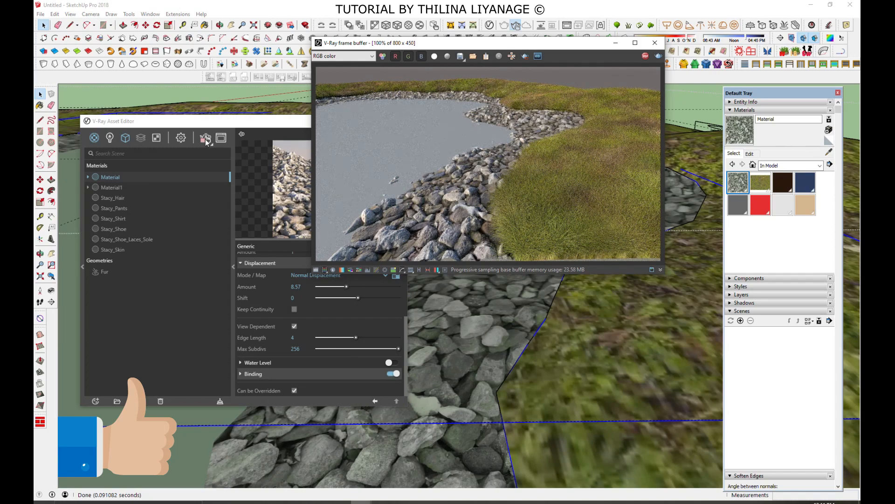
pyautogui.click(205, 138)
pyautogui.moveTo(519, 45); pyautogui.dragTo(644, 101)
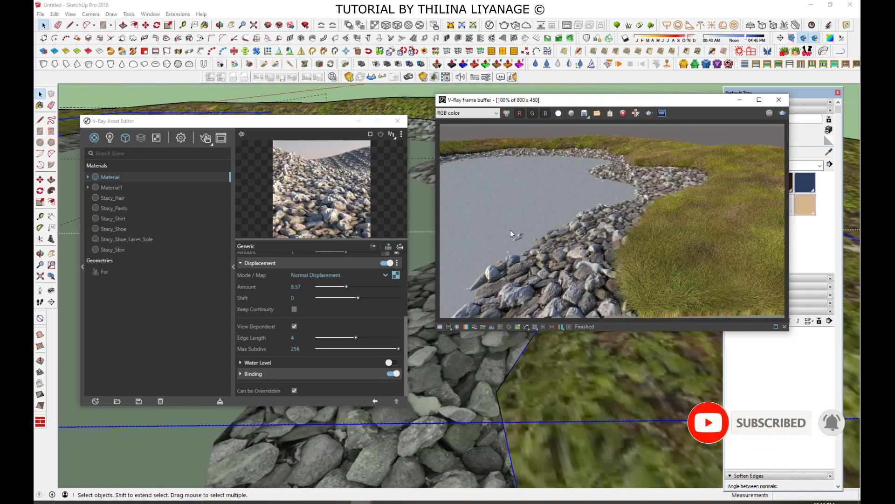
# Step: Minimize the V-Ray asset window, leave group editing, select the whole lake terrain group and start the Move tool
pyautogui.click(357, 122)
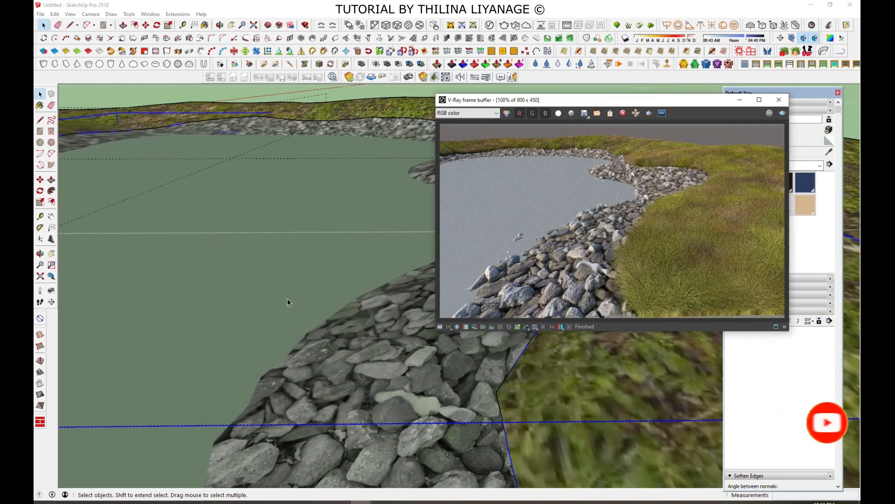
pyautogui.scroll(-3, 292, 307)
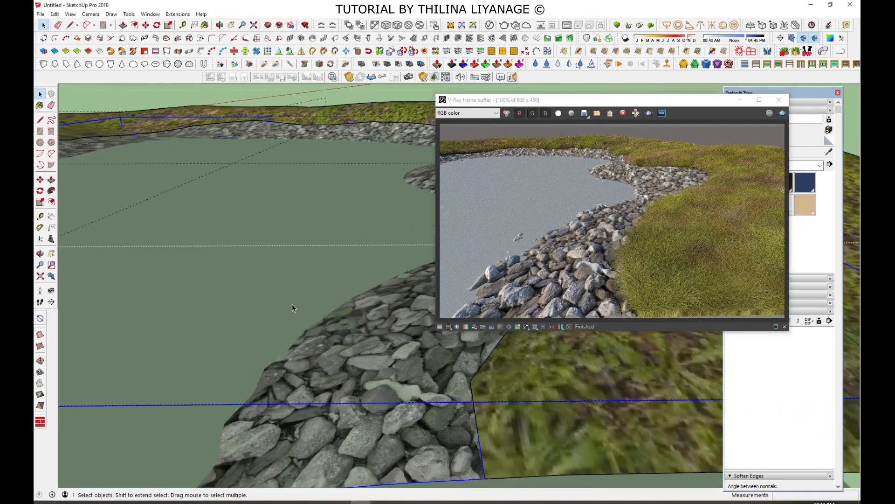
pyautogui.scroll(-3, 292, 304)
pyautogui.scroll(-5, 443, 436)
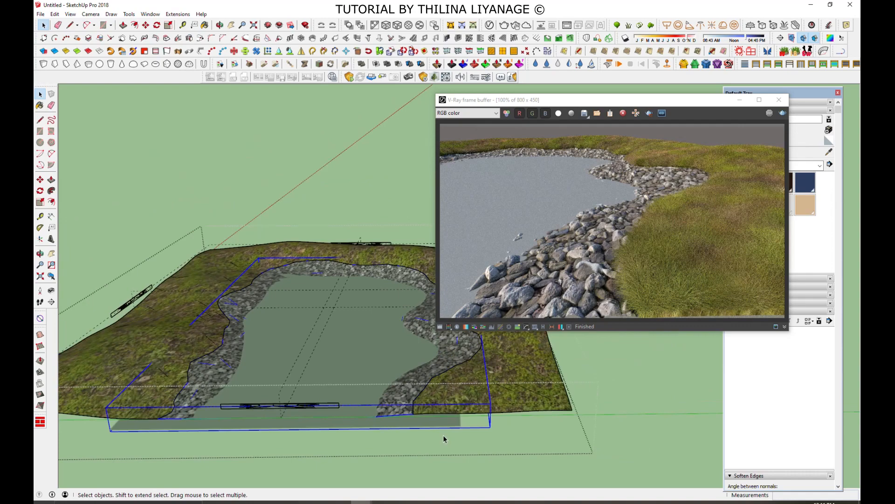
pyautogui.click(512, 412)
pyautogui.click(512, 422)
pyautogui.moveTo(512, 422); pyautogui.dragTo(508, 407, button='middle')
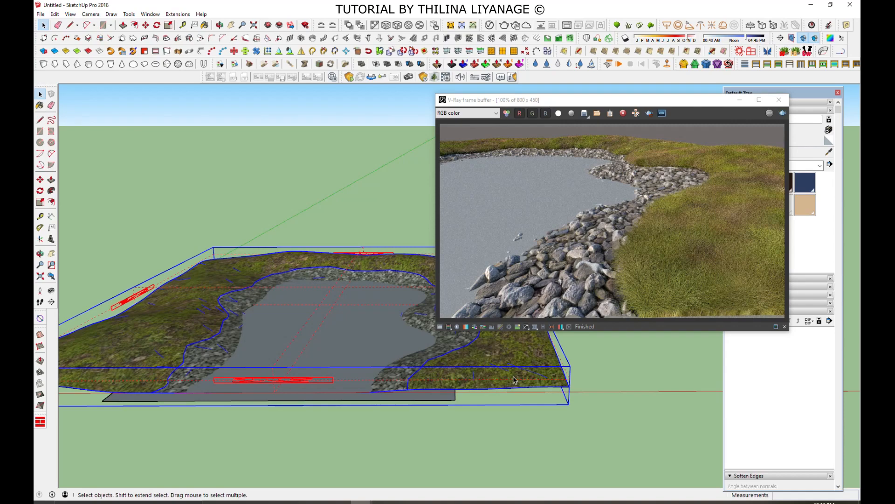
pyautogui.scroll(-4, 353, 405)
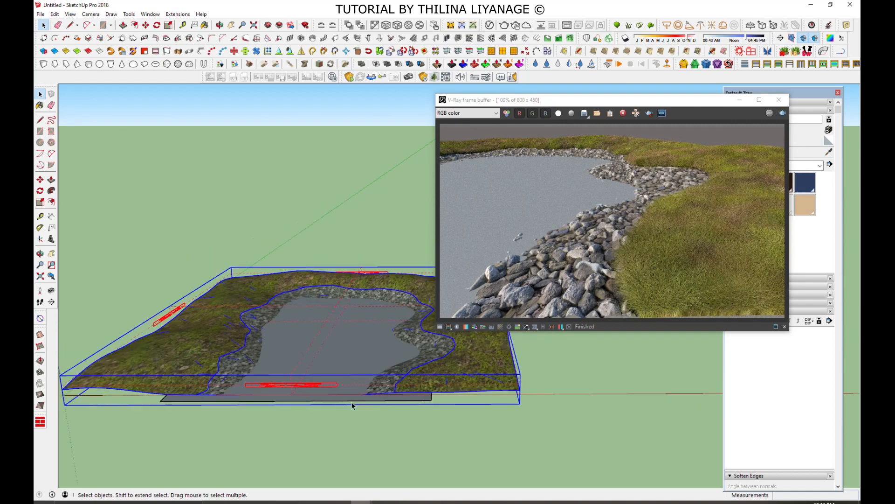
pyautogui.click(146, 25)
pyautogui.scroll(-3, 293, 275)
pyautogui.click(315, 420)
pyautogui.press('ctrl')
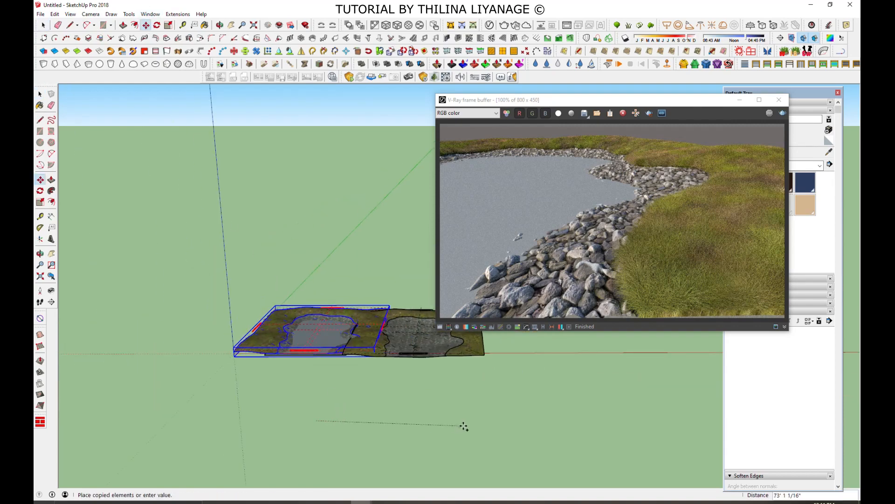
pyautogui.press('Escape')
# Step: Place a copy of the whole terrain group just below the original
pyautogui.scroll(2, 346, 372)
pyautogui.scroll(8, 346, 363)
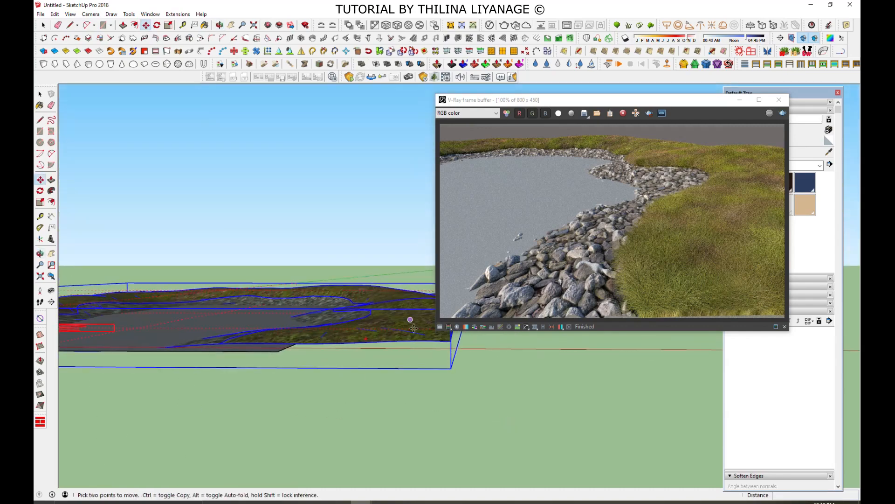
pyautogui.scroll(-3, 447, 369)
pyautogui.click(424, 367)
pyautogui.press('ctrl')
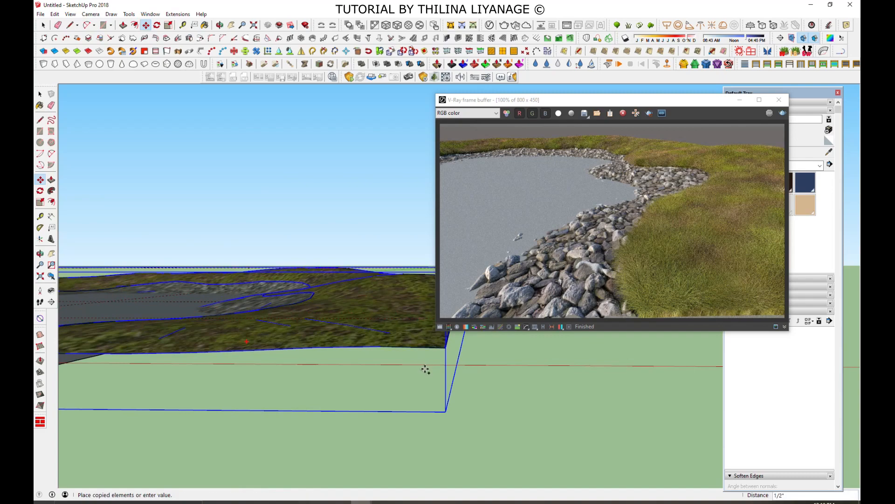
pyautogui.click(425, 373)
pyautogui.click(44, 25)
pyautogui.click(308, 317)
pyautogui.rightClick(340, 317)
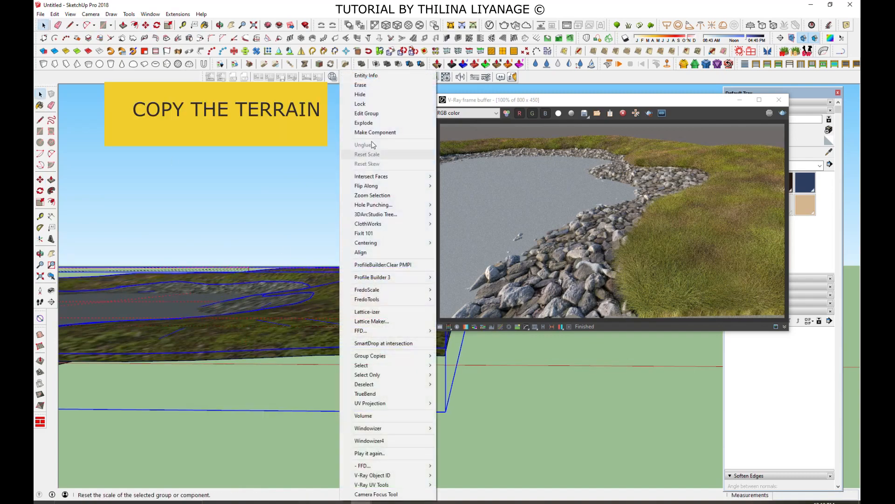
pyautogui.click(243, 215)
# Step: Open the lake terrain group and delete the V-Ray fur from the grass terrain
pyautogui.moveTo(280, 261); pyautogui.dragTo(322, 339, button='middle')
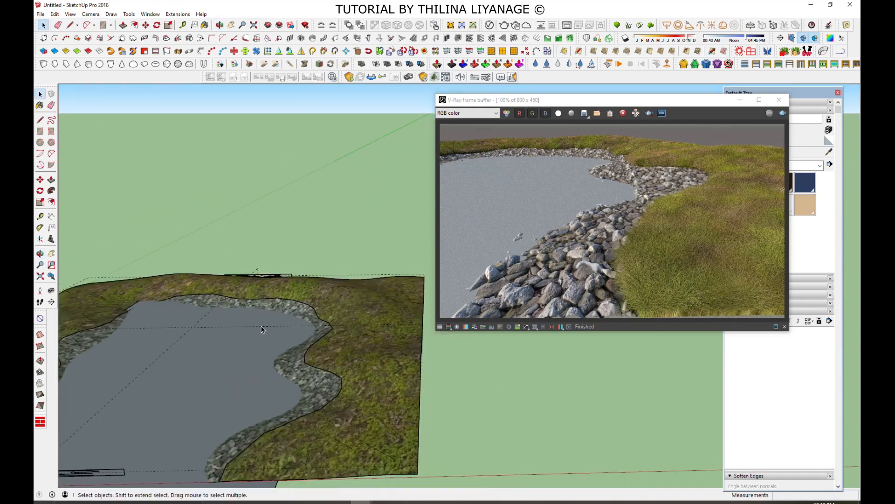
pyautogui.click(262, 329)
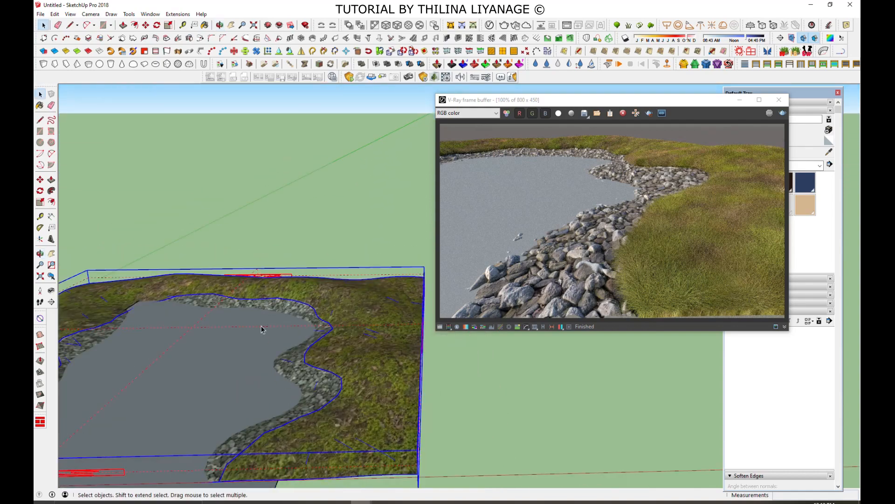
pyautogui.doubleClick(262, 329)
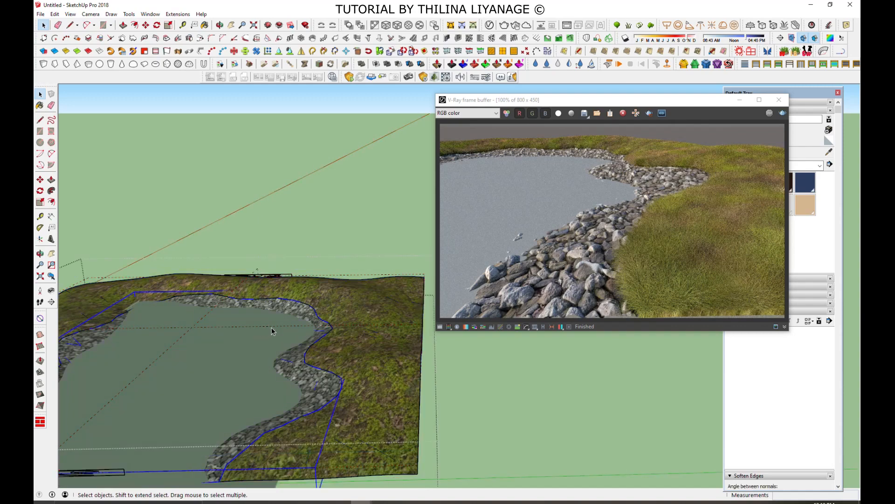
pyautogui.click(272, 330)
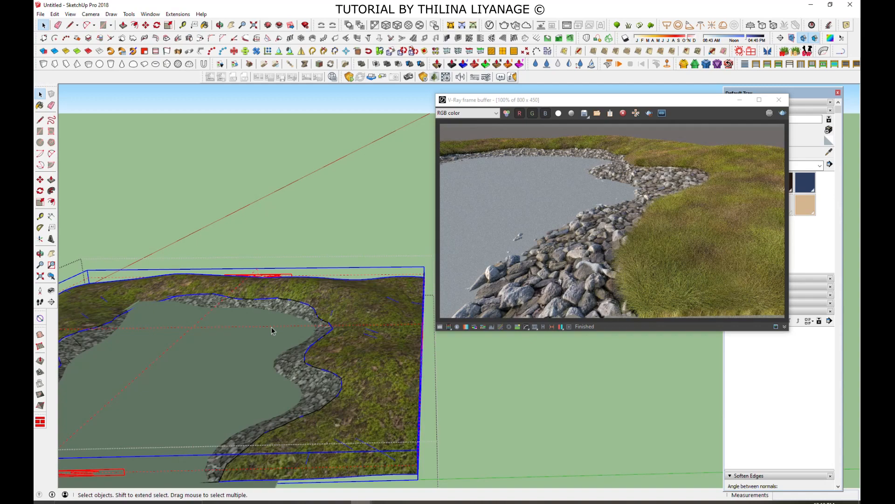
pyautogui.press('Delete')
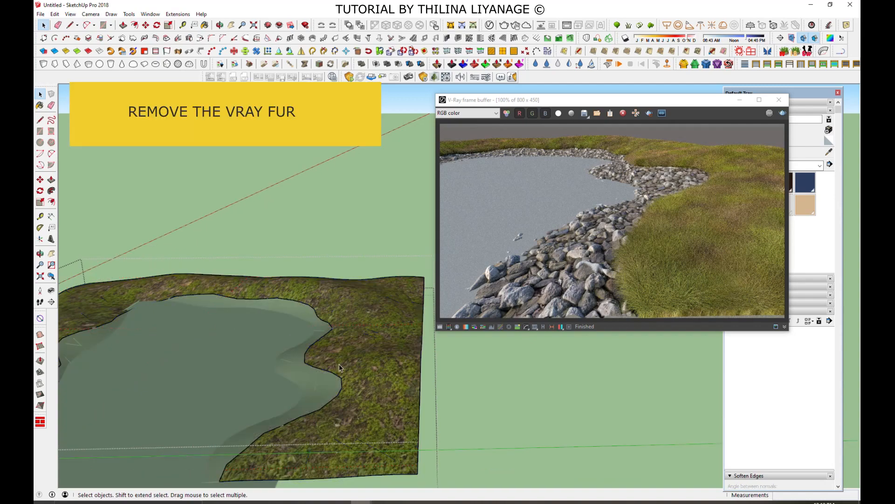
# Step: Explode the grass terrain group and the stone shoreline group inside the terrain group
pyautogui.moveTo(340, 367); pyautogui.dragTo(349, 315, button='middle')
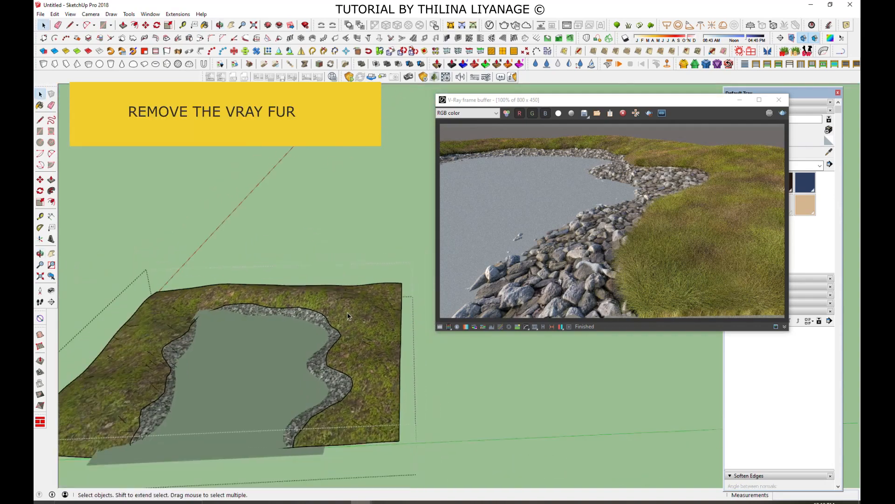
pyautogui.moveTo(248, 400); pyautogui.dragTo(349, 434, button='middle')
pyautogui.click(352, 409)
pyautogui.rightClick(371, 365)
pyautogui.click(406, 124)
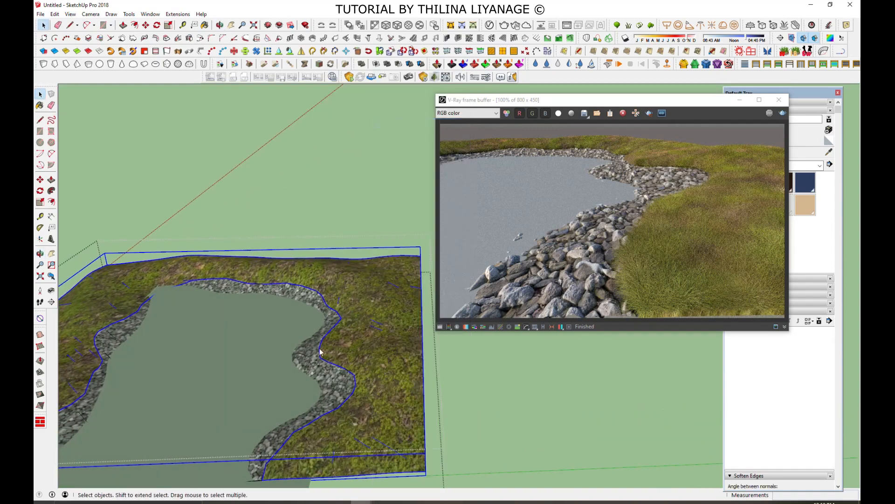
pyautogui.click(310, 364)
pyautogui.rightClick(328, 383)
pyautogui.click(365, 124)
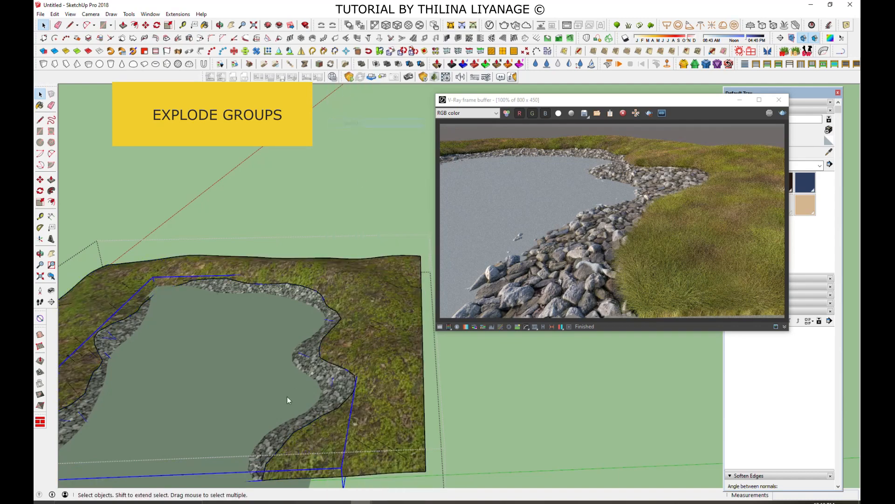
# Step: Clear the selection and reopen the terrain group with the exploded grass and stone surfaces for editing
pyautogui.click(352, 228)
pyautogui.moveTo(352, 228); pyautogui.dragTo(387, 328, button='middle')
pyautogui.click(334, 421)
pyautogui.doubleClick(364, 378)
pyautogui.moveTo(364, 378); pyautogui.dragTo(404, 354, button='middle')
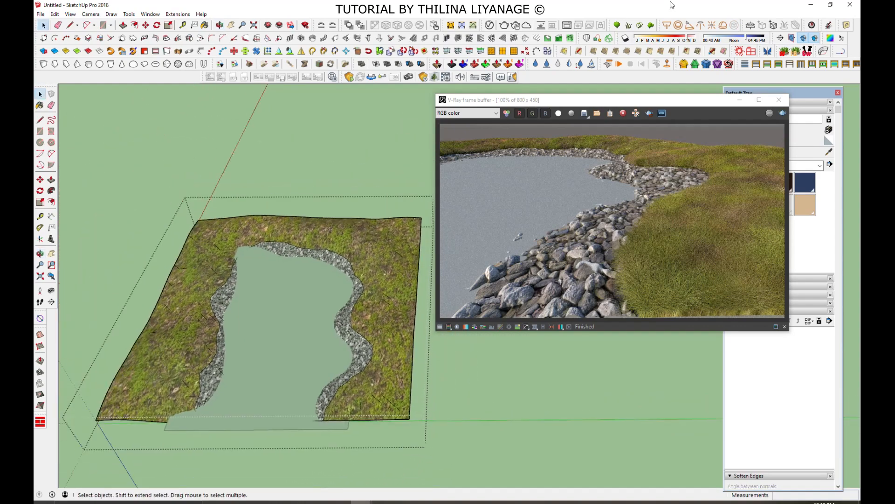
pyautogui.scroll(3, 253, 312)
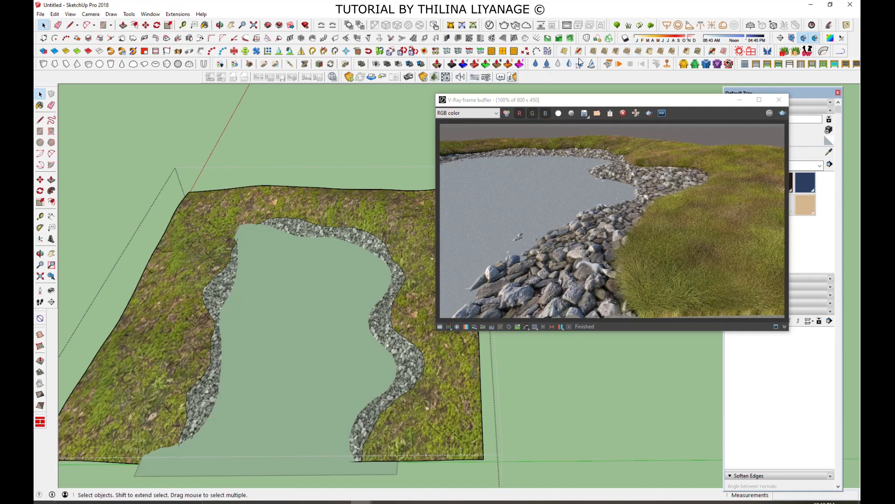
# Step: Draw a freehand line across the grass terrain around the outside of the stone shoreline, from one front edge to the other
pyautogui.click(697, 52)
pyautogui.moveTo(404, 443); pyautogui.dragTo(409, 424)
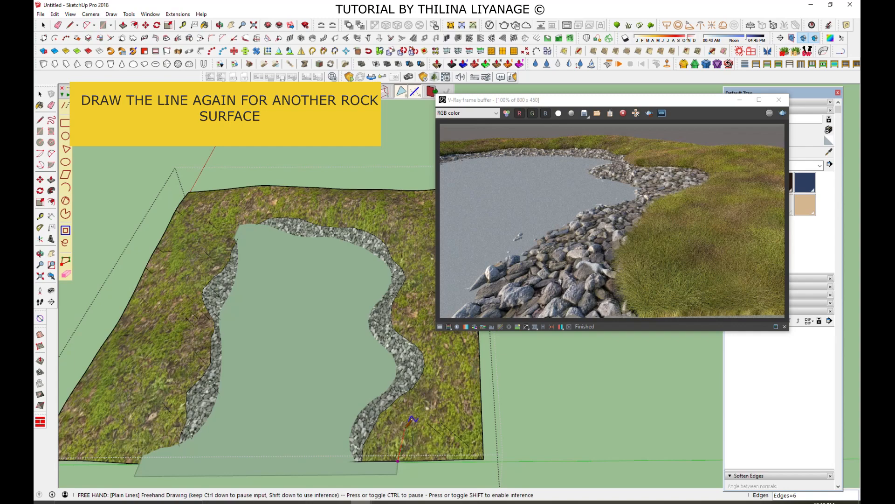
pyautogui.moveTo(442, 358); pyautogui.dragTo(432, 346)
pyautogui.click(420, 332)
pyautogui.scroll(3, 411, 330)
pyautogui.scroll(-2, 263, 364)
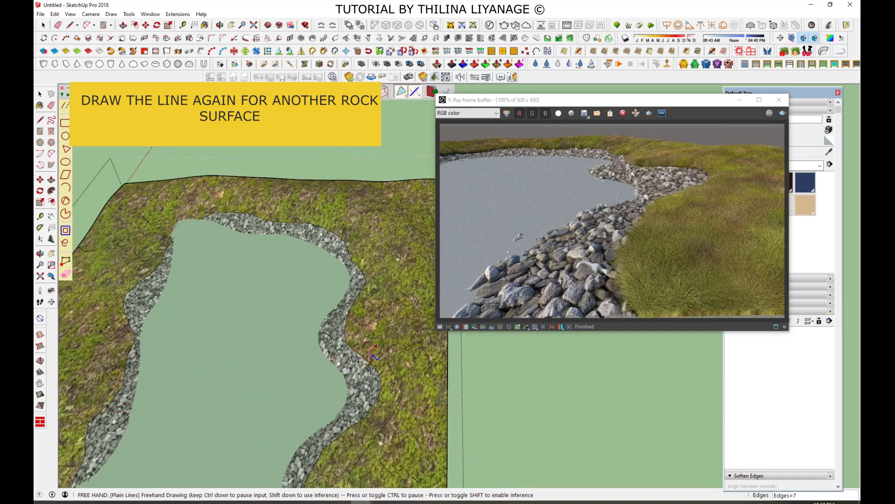
pyautogui.scroll(3, 394, 358)
pyautogui.click(400, 358)
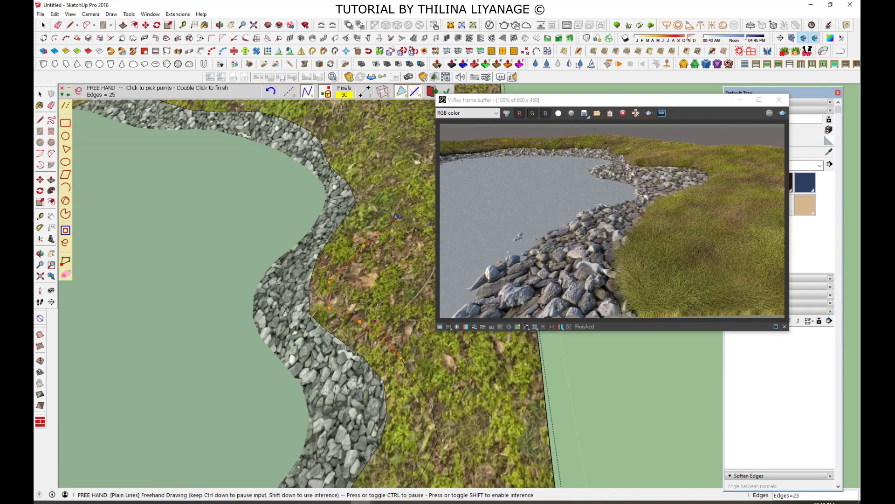
pyautogui.scroll(-3, 377, 172)
pyautogui.keyDown('shift'); pyautogui.moveTo(378, 172); pyautogui.dragTo(379, 263, button='middle'); pyautogui.keyUp('shift')
pyautogui.scroll(1, 369, 229)
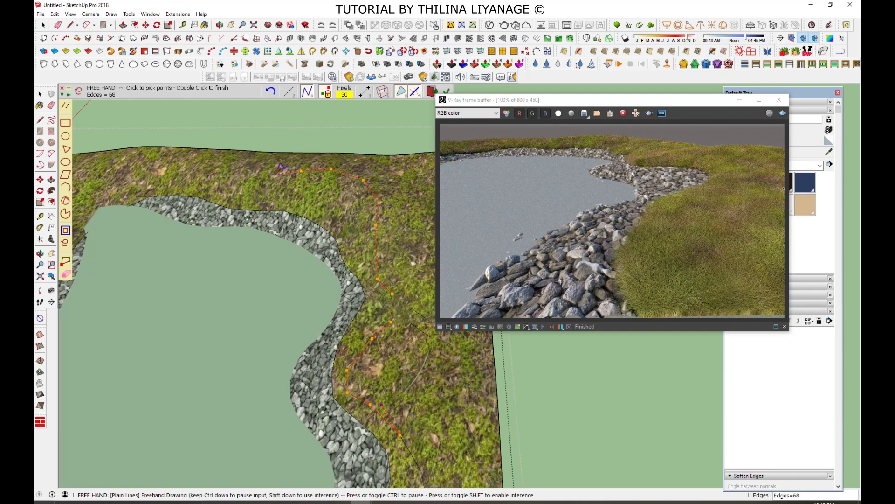
pyautogui.scroll(-5, 333, 187)
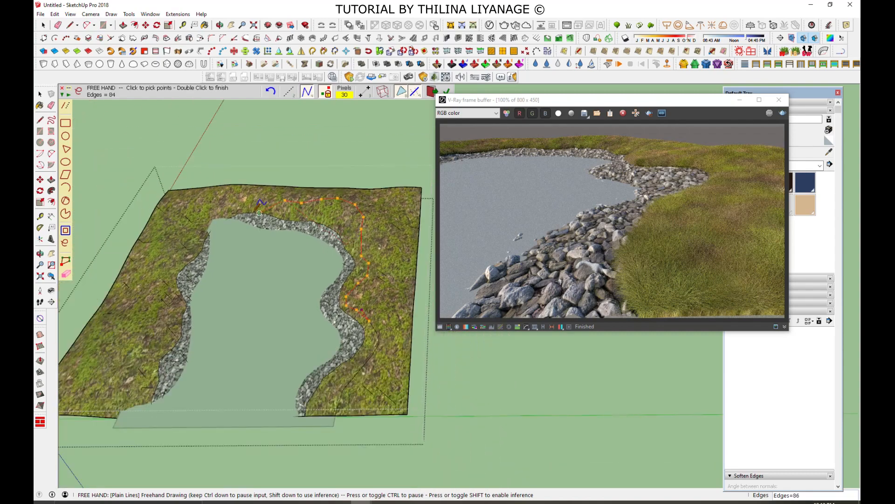
pyautogui.scroll(5, 297, 200)
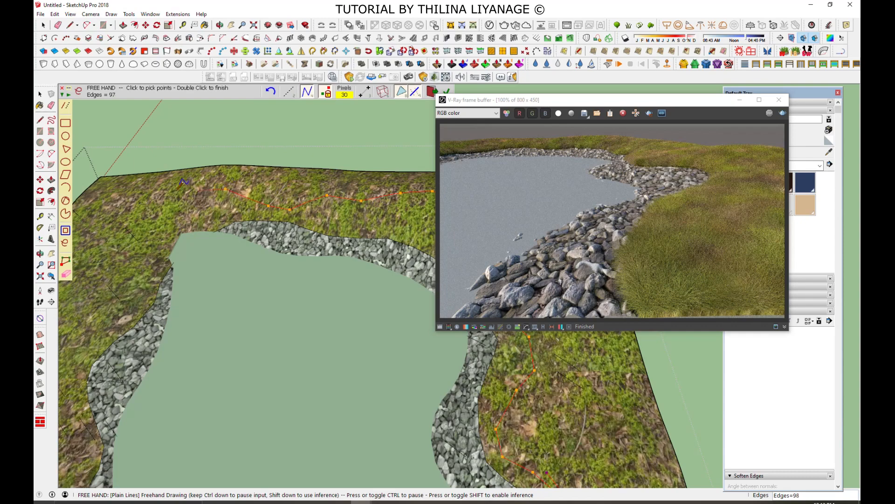
pyautogui.scroll(-4, 125, 227)
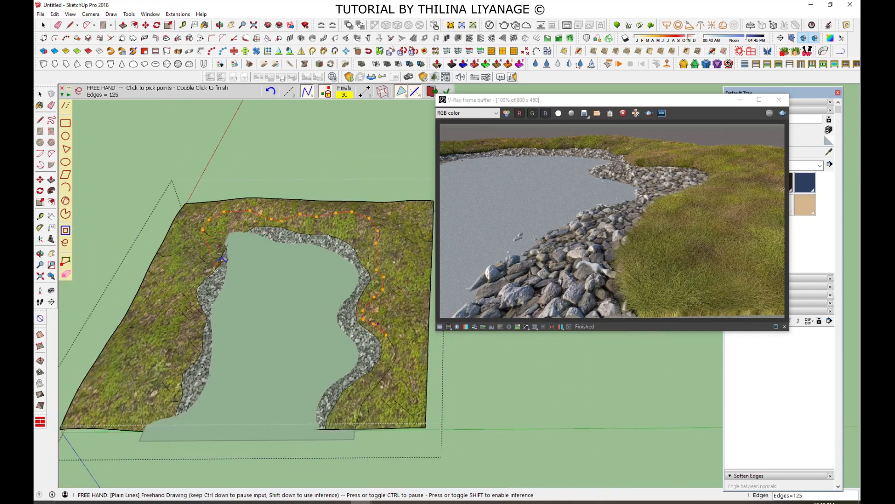
pyautogui.scroll(4, 201, 259)
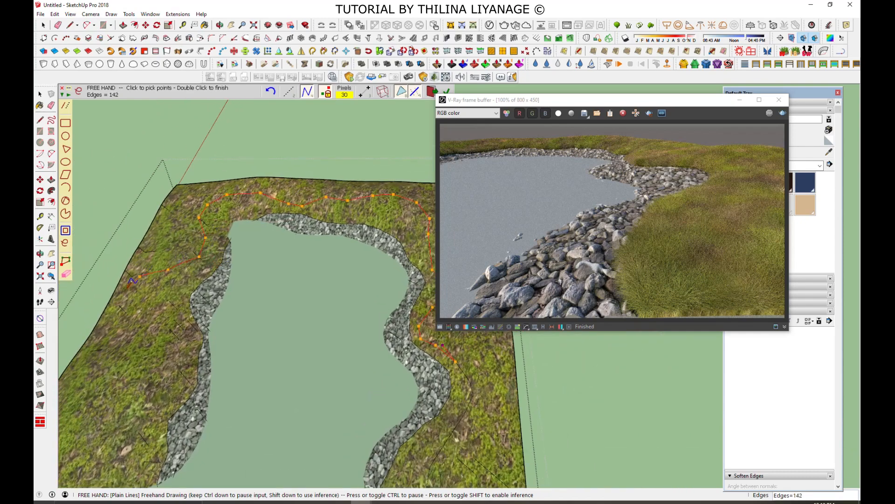
pyautogui.scroll(-4, 135, 406)
pyautogui.scroll(3, 171, 368)
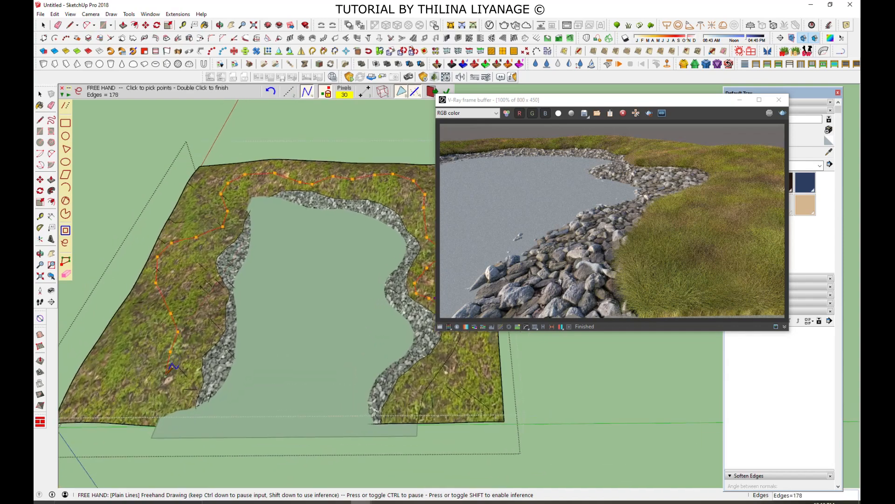
pyautogui.doubleClick(142, 422)
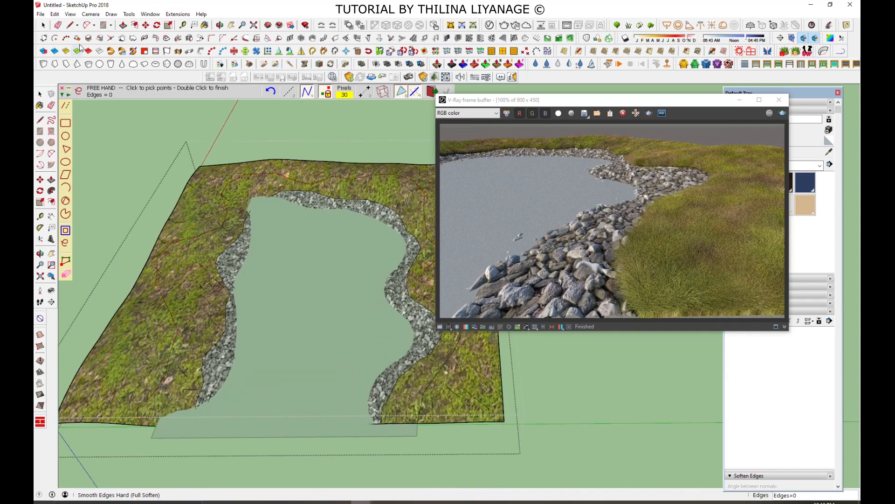
# Step: Select the grass strip between the new freehand line and the lake together with the existing stone shoreline strip
pyautogui.press('space')
pyautogui.click(189, 276)
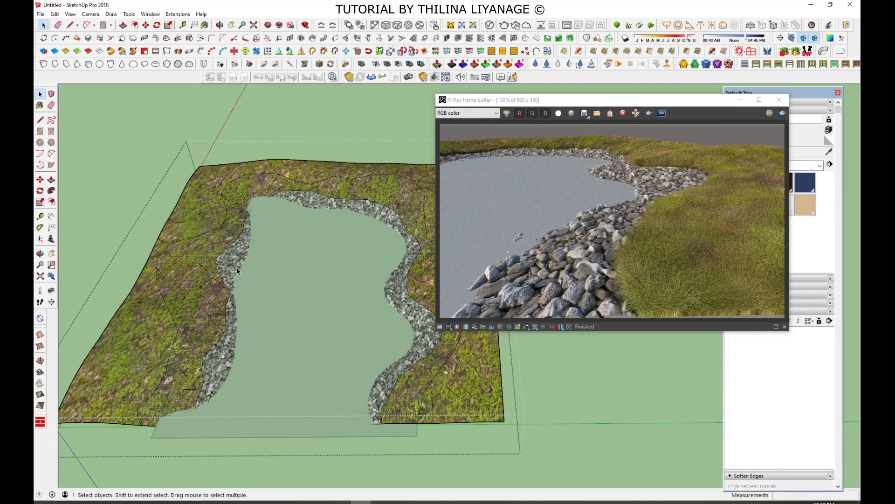
pyautogui.click(236, 256)
pyautogui.click(198, 276)
# Step: Create the material Material2 using the texture image Rocks001_2K_Color.png
pyautogui.moveTo(607, 102); pyautogui.dragTo(515, 25)
pyautogui.click(829, 129)
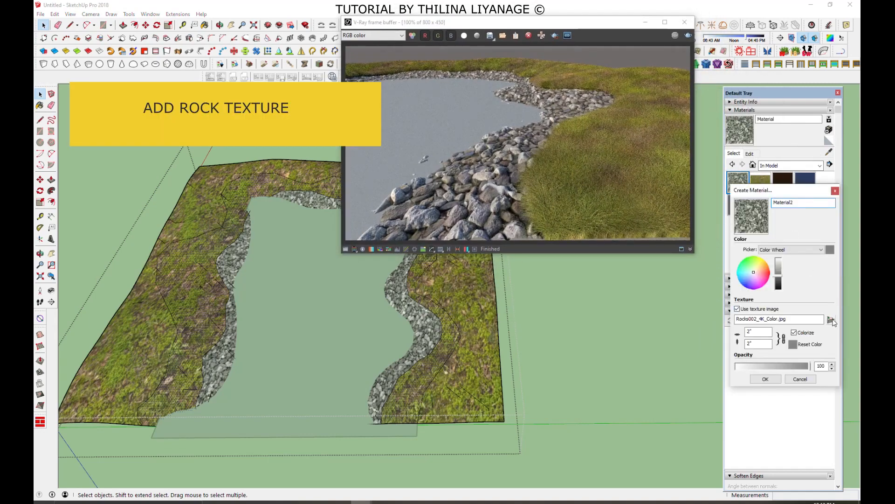
pyautogui.click(830, 320)
pyautogui.click(422, 177)
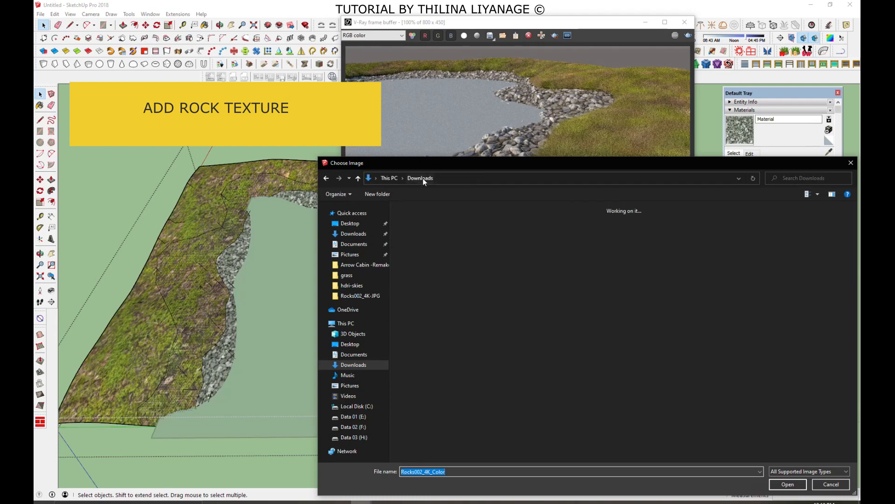
pyautogui.doubleClick(525, 231)
pyautogui.doubleClick(467, 228)
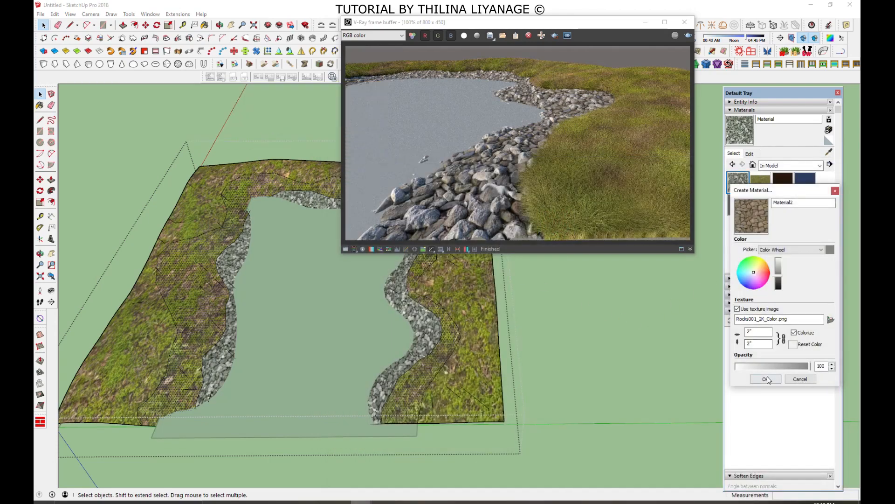
pyautogui.press('Return')
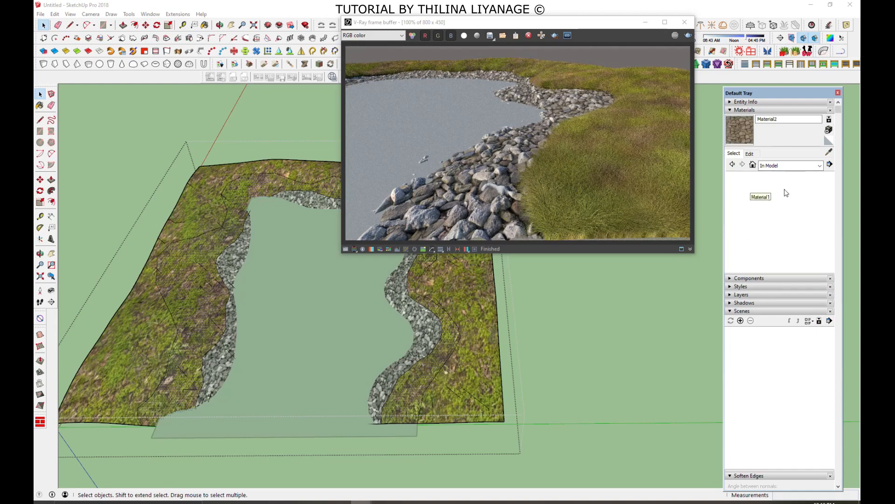
# Step: Paint the selected shoreline faces with the Material2 rock texture and uncover more of the model for checking
pyautogui.click(746, 125)
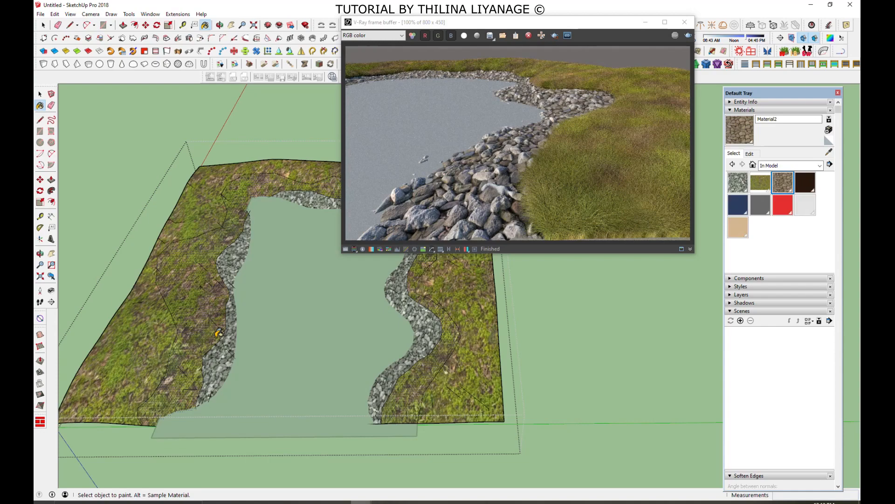
pyautogui.click(218, 333)
pyautogui.scroll(2, 231, 343)
pyautogui.click(233, 346)
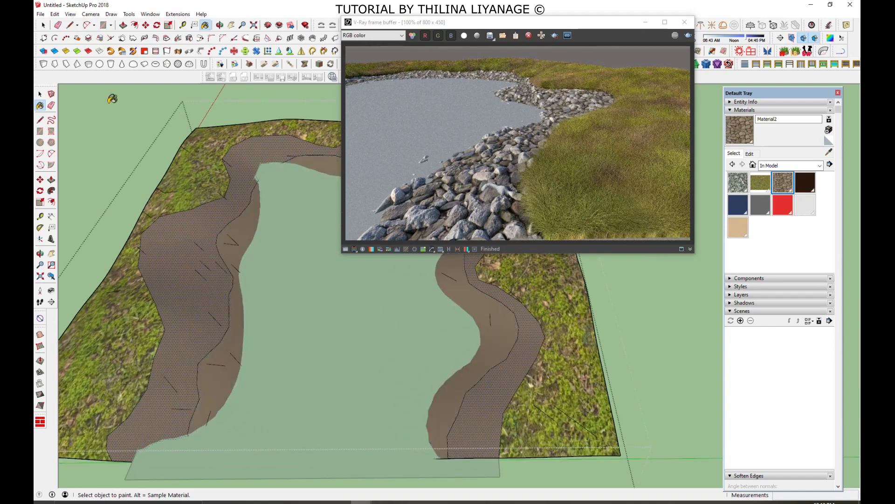
pyautogui.click(43, 25)
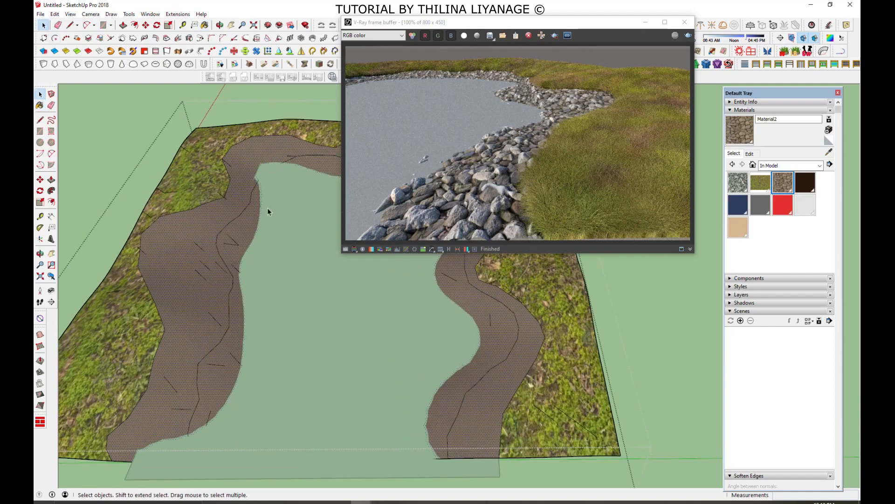
pyautogui.moveTo(410, 25); pyautogui.dragTo(455, 81)
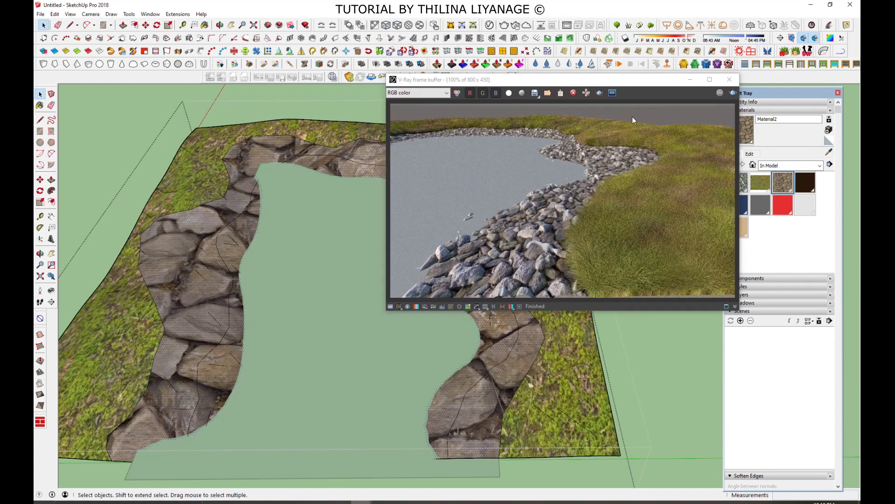
# Step: Set the texture size of the Material2 rock material to 1"
pyautogui.moveTo(634, 84); pyautogui.dragTo(531, 81)
pyautogui.click(749, 153)
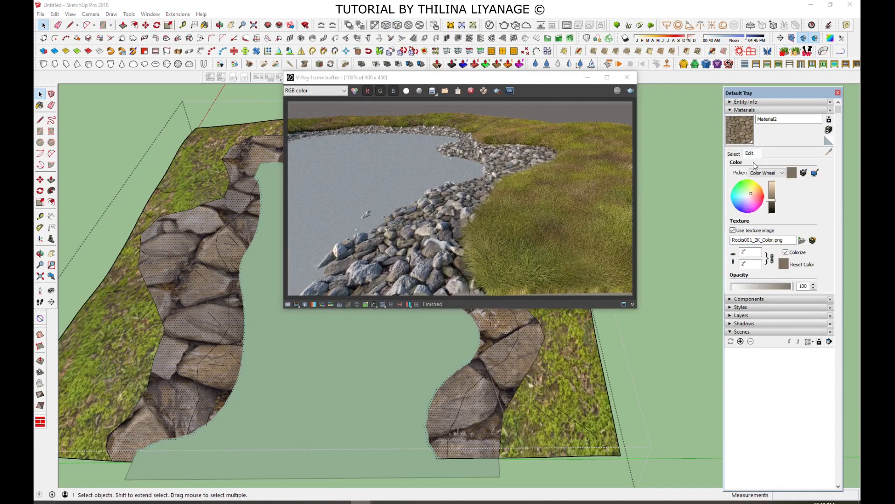
pyautogui.doubleClick(740, 252)
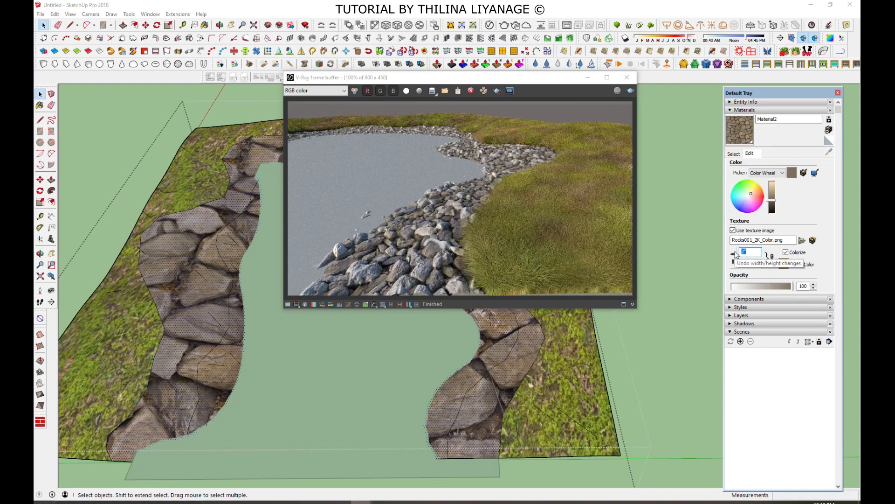
pyautogui.write('1')
pyautogui.press('Return')
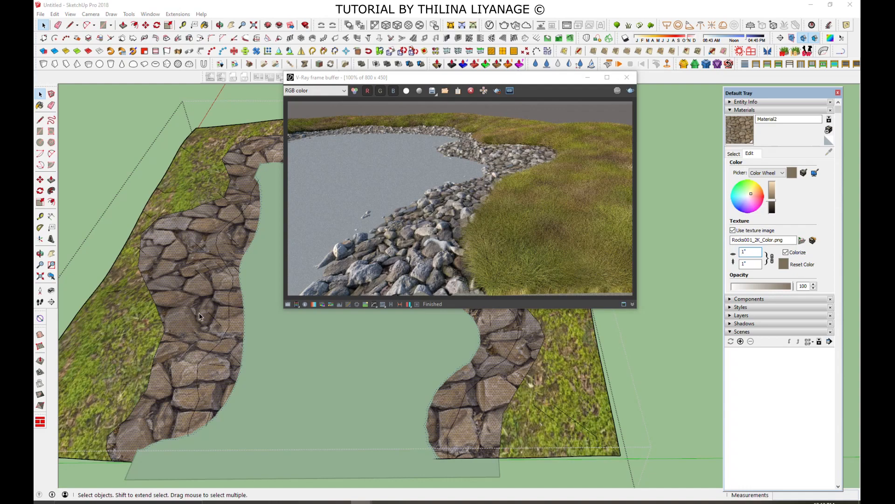
# Step: Make the rock shoreline surface and the surrounding grass surface into two separate groups
pyautogui.rightClick(232, 340)
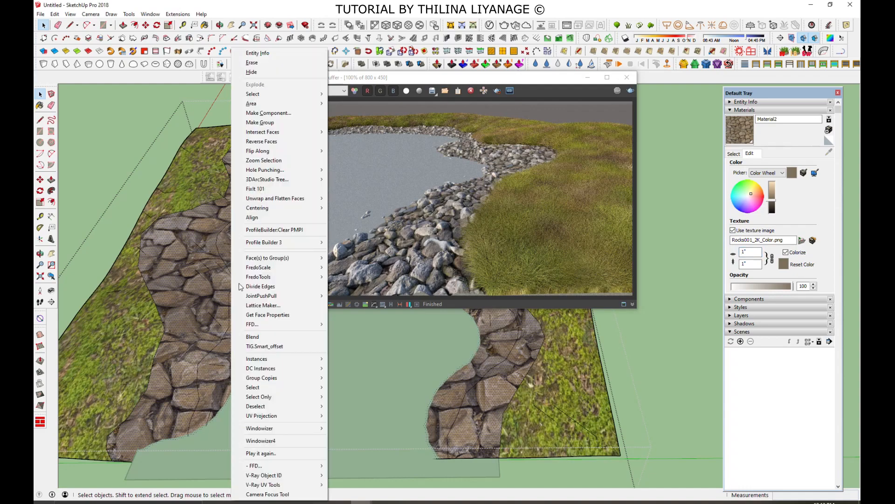
pyautogui.click(270, 124)
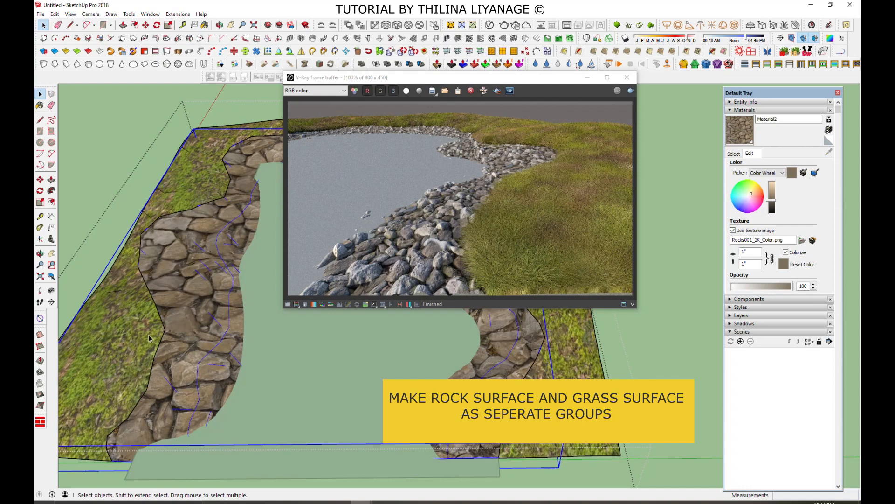
pyautogui.click(116, 343)
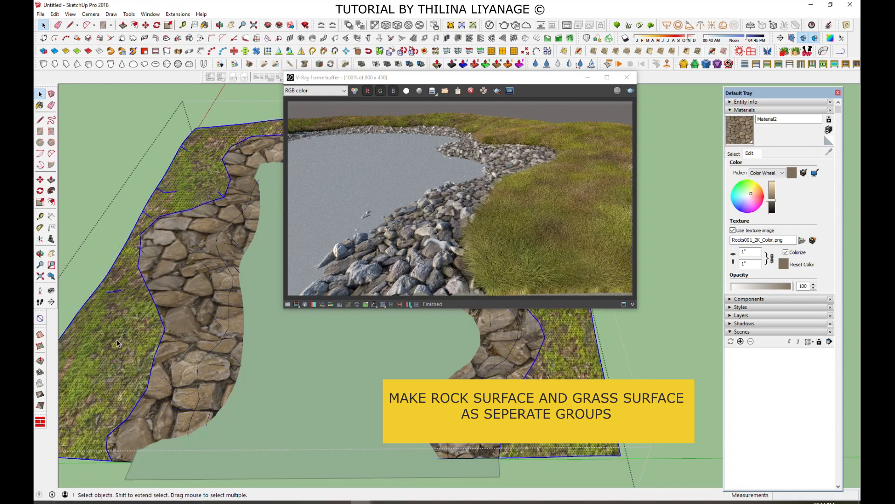
pyautogui.rightClick(116, 344)
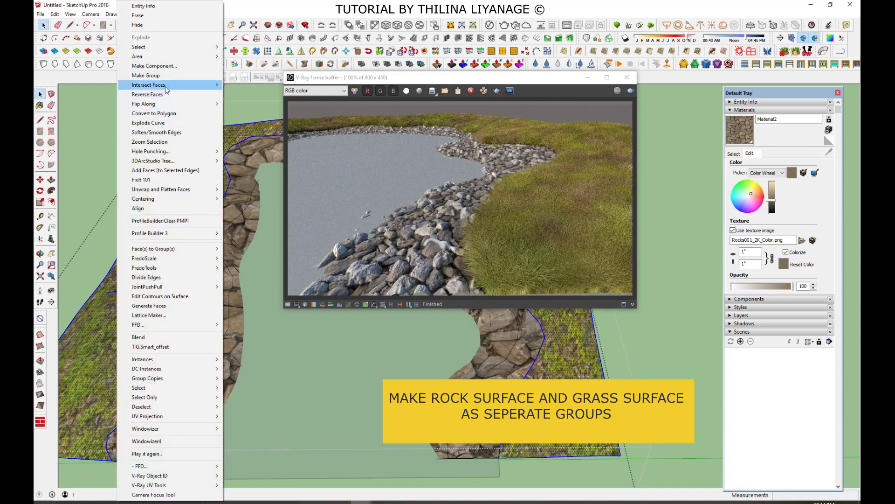
pyautogui.moveTo(167, 89)
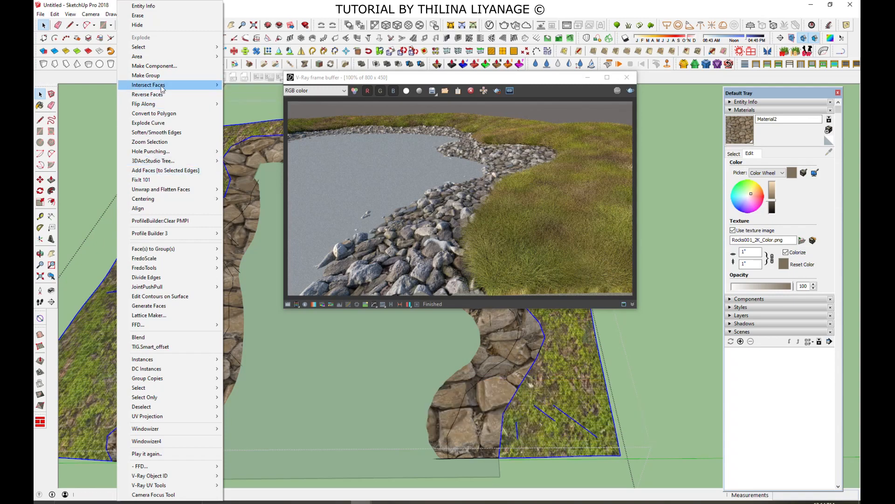
pyautogui.click(167, 75)
pyautogui.moveTo(196, 351); pyautogui.dragTo(190, 368, button='middle')
# Step: Sample the shoreline's rock material and open Material2 for editing in the V-Ray Asset Editor
pyautogui.click(185, 366)
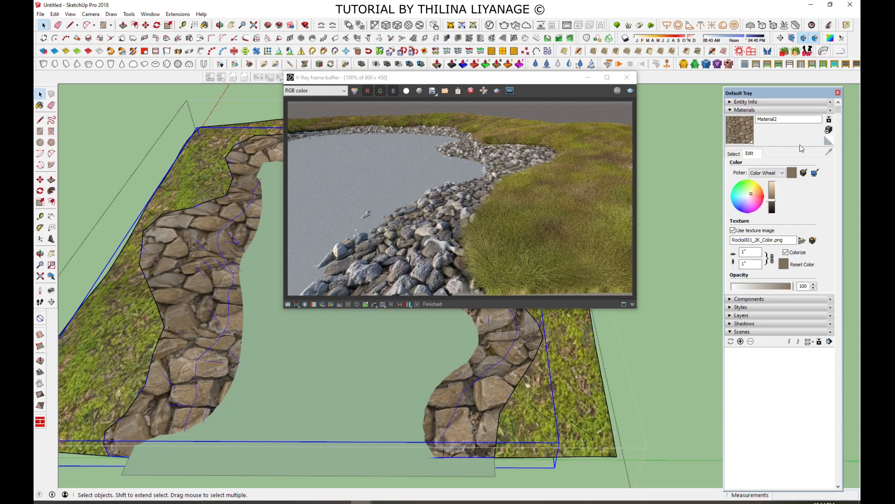
pyautogui.click(739, 154)
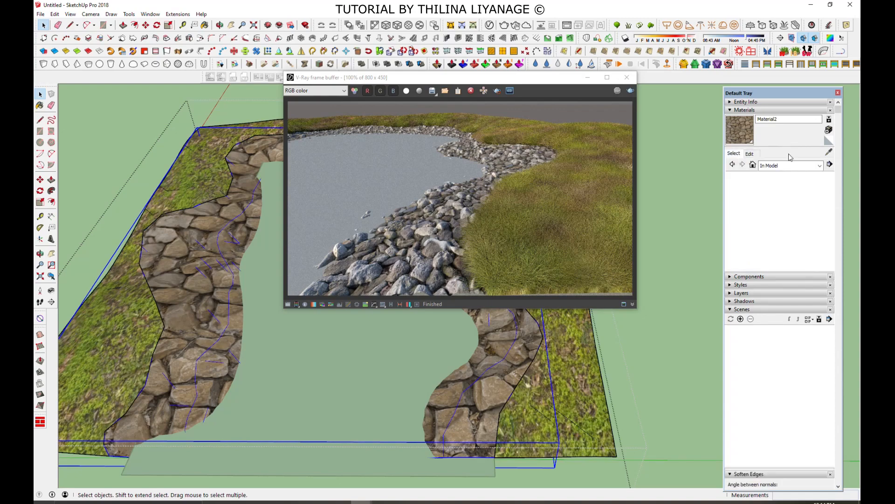
pyautogui.click(828, 152)
pyautogui.click(188, 349)
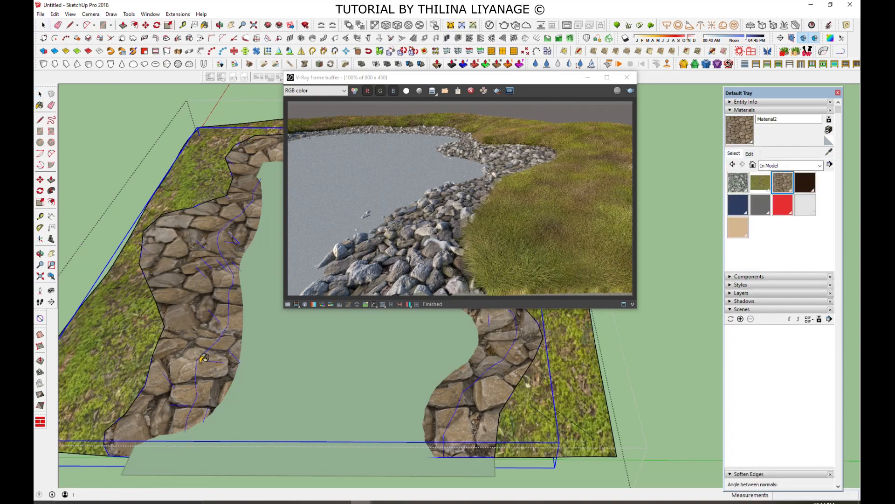
pyautogui.click(491, 26)
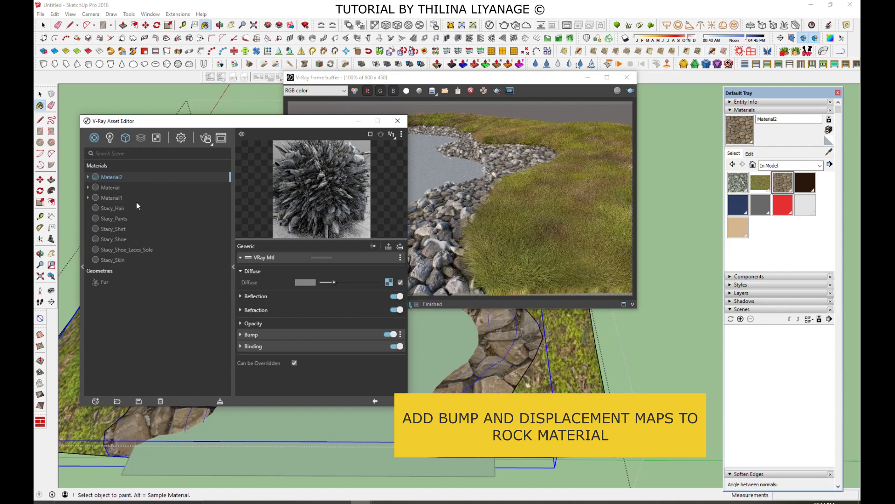
pyautogui.click(117, 200)
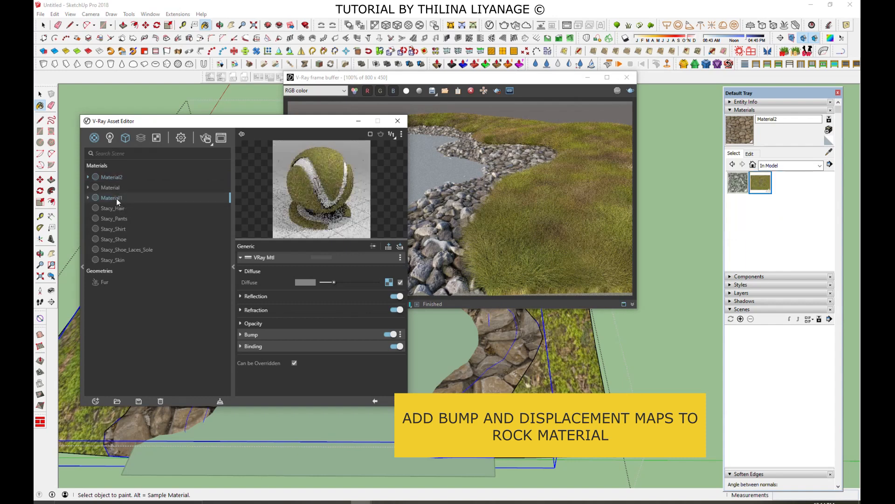
pyautogui.click(108, 177)
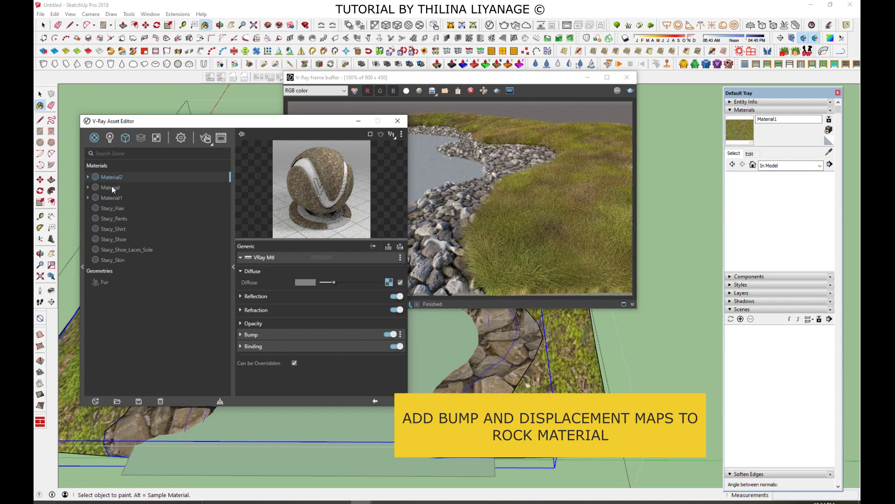
# Step: Add a Displacement attribute to Material2, enable it and show its settings
pyautogui.click(400, 245)
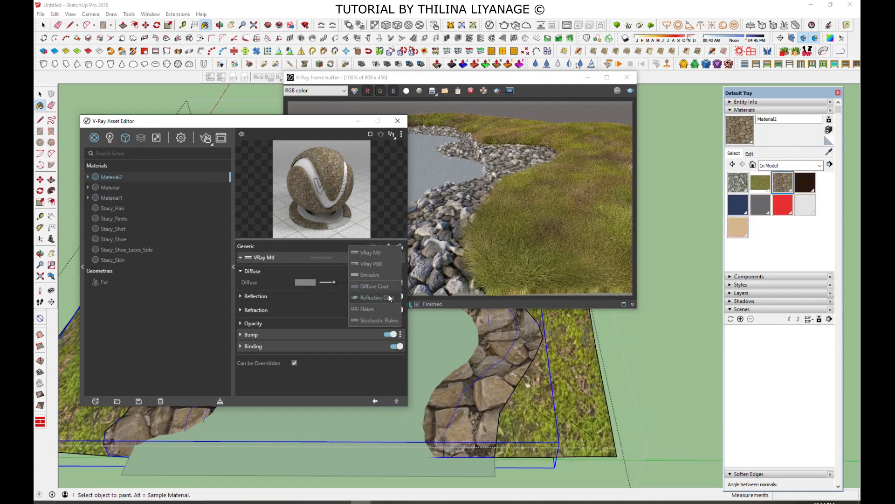
pyautogui.click(388, 244)
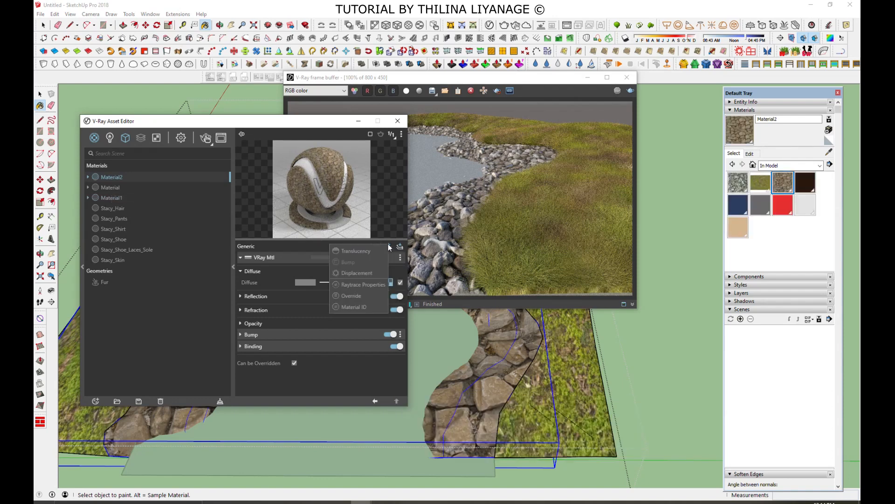
pyautogui.click(366, 270)
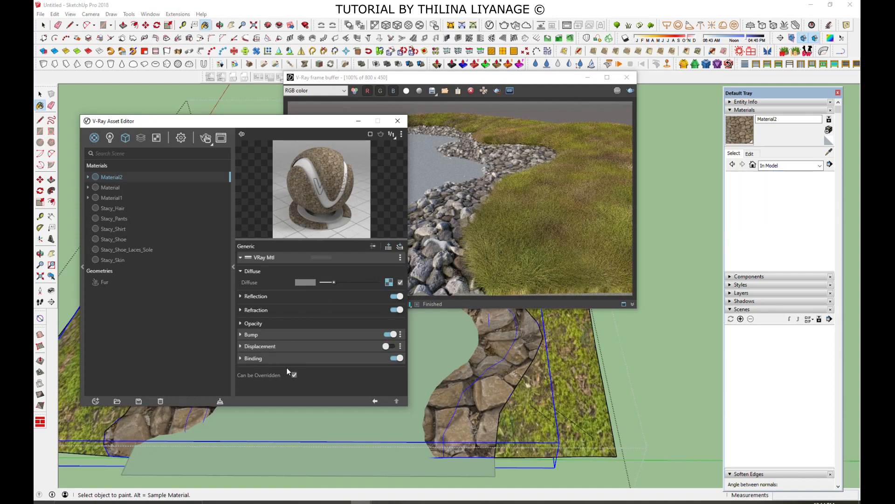
pyautogui.click(388, 346)
pyautogui.click(260, 346)
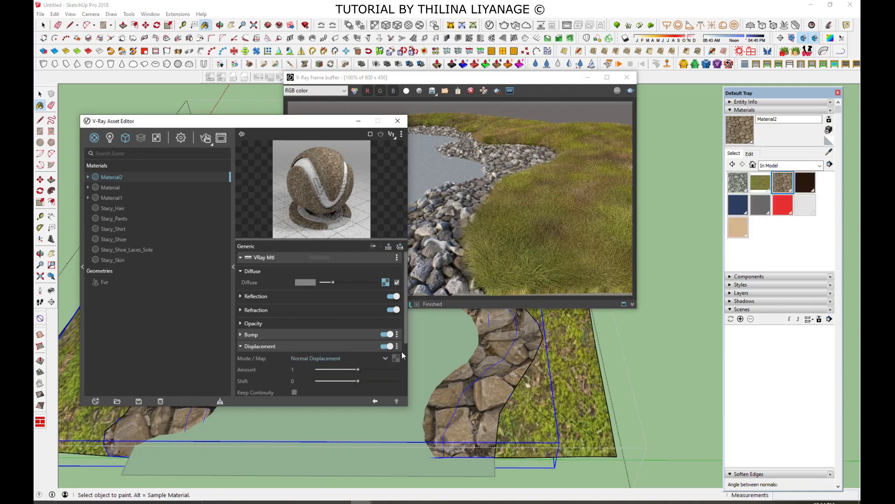
# Step: Load the Rocks001_2K_Displacement bitmap as Material2's displacement map and set the displacement amount to 11
pyautogui.click(397, 358)
pyautogui.click(380, 144)
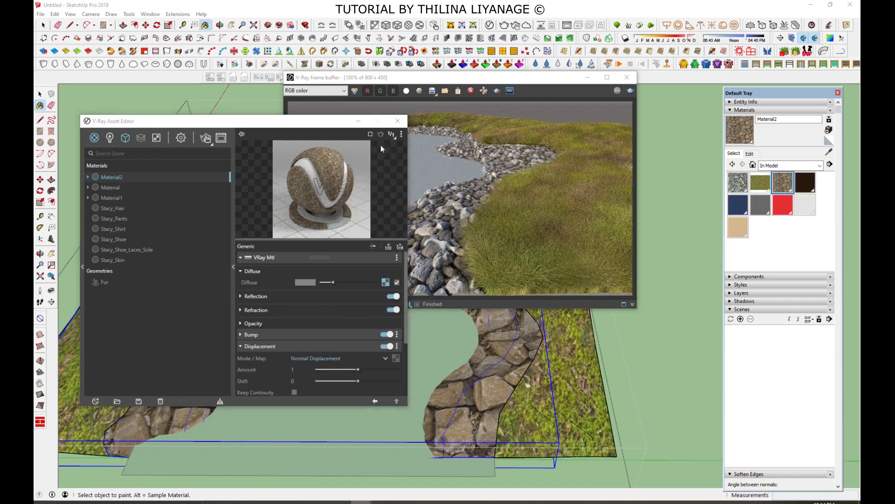
pyautogui.click(192, 141)
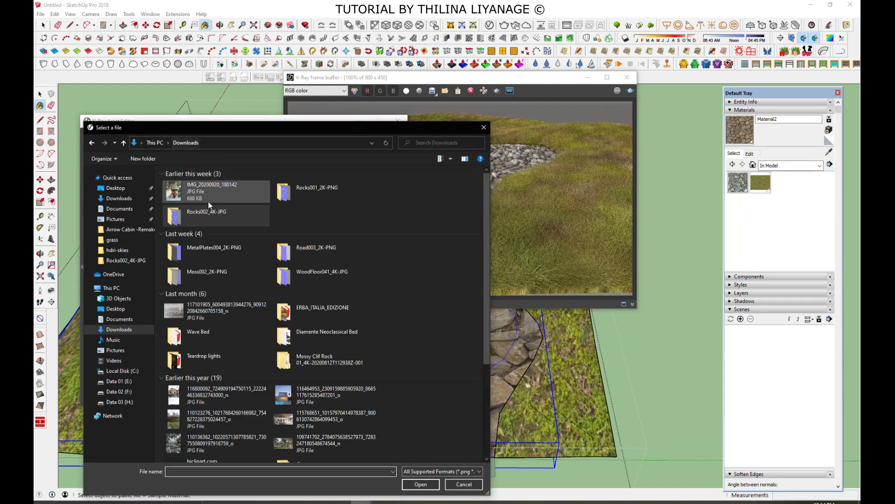
pyautogui.doubleClick(301, 201)
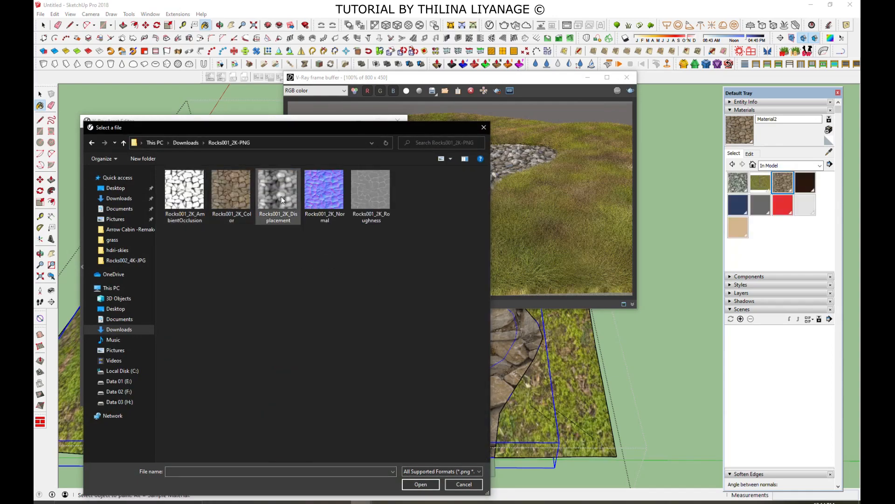
pyautogui.doubleClick(281, 197)
pyautogui.click(375, 400)
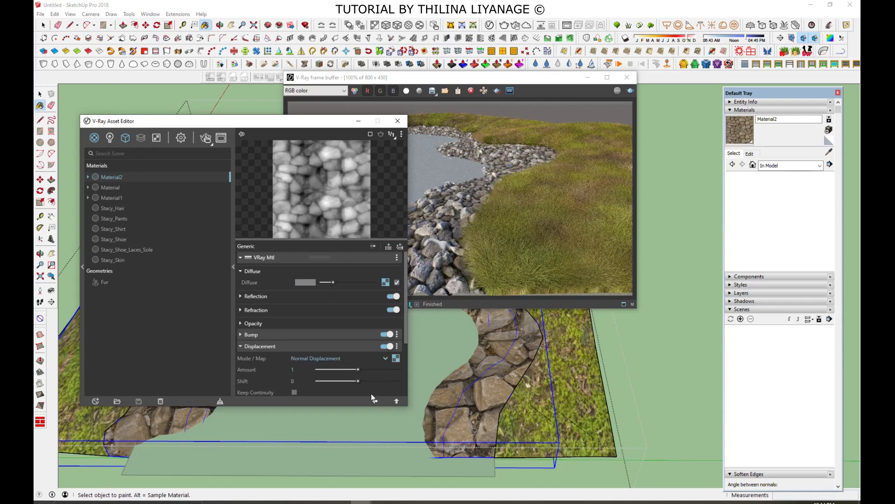
pyautogui.doubleClick(302, 370)
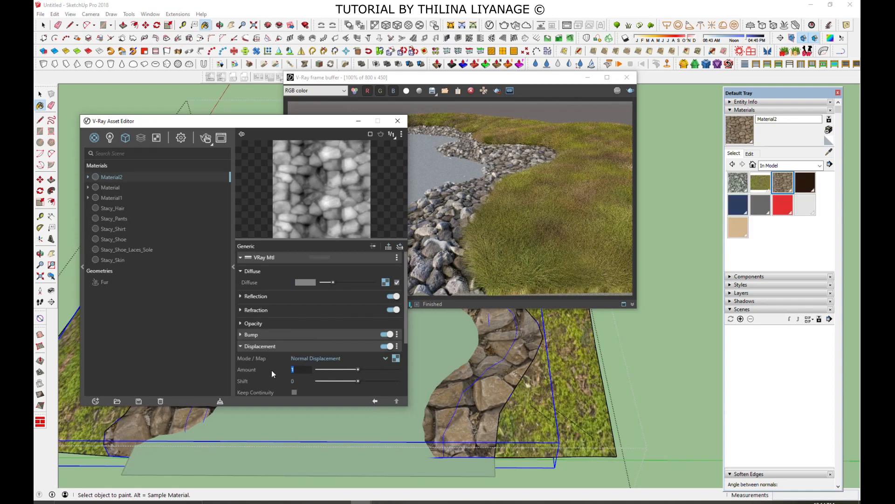
pyautogui.write('11')
pyautogui.press('Return')
# Step: Set Material2's bump mode to Normal Map and load the Rocks001_2K_Normal bitmap as its map
pyautogui.click(262, 334)
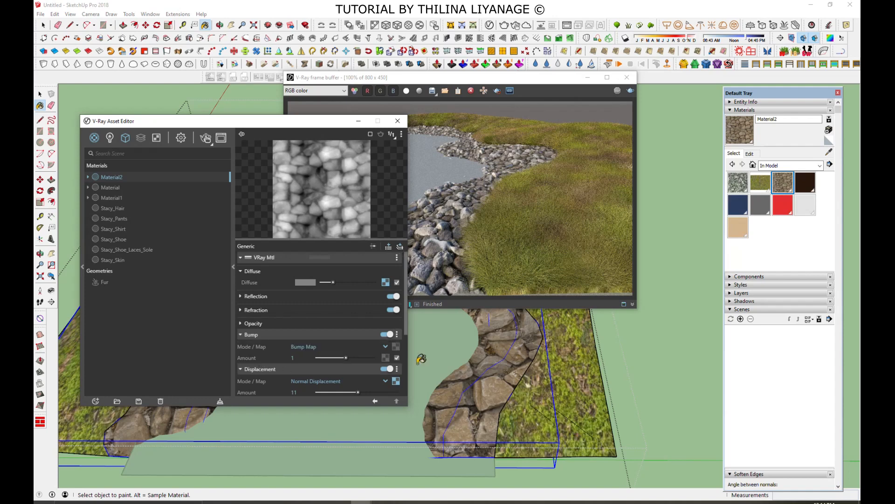
pyautogui.click(387, 347)
pyautogui.click(318, 379)
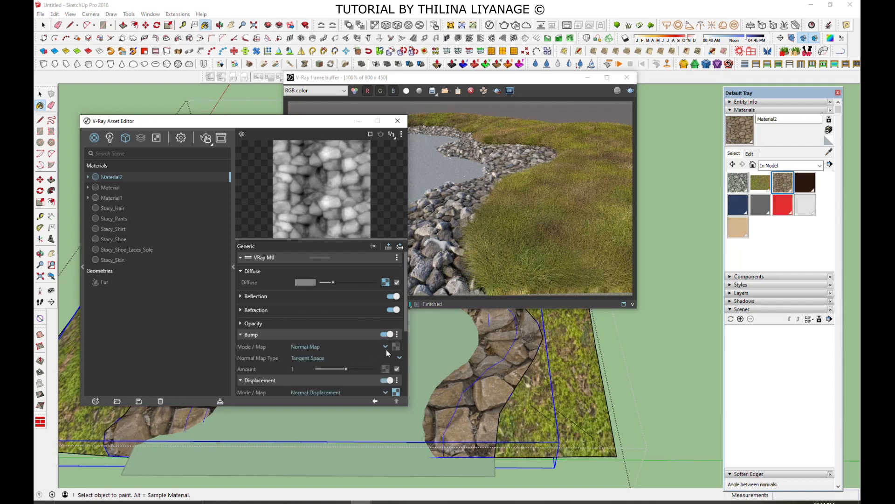
pyautogui.click(396, 346)
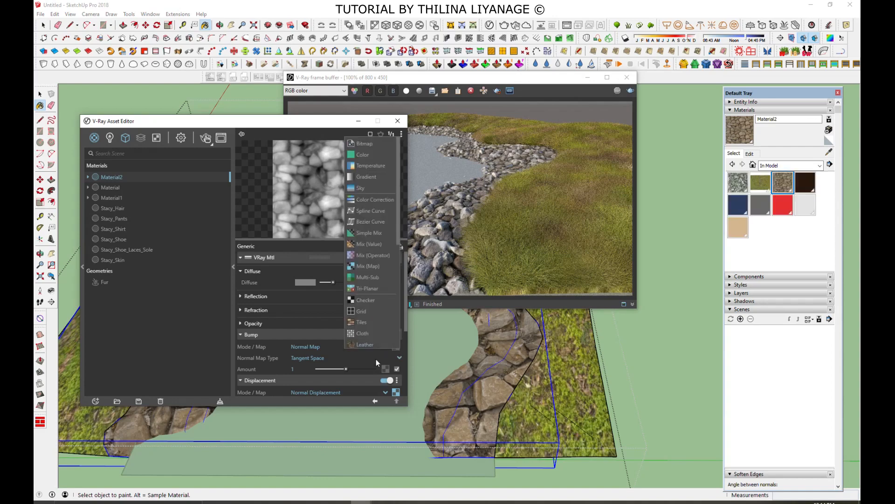
pyautogui.click(384, 144)
pyautogui.doubleClick(322, 186)
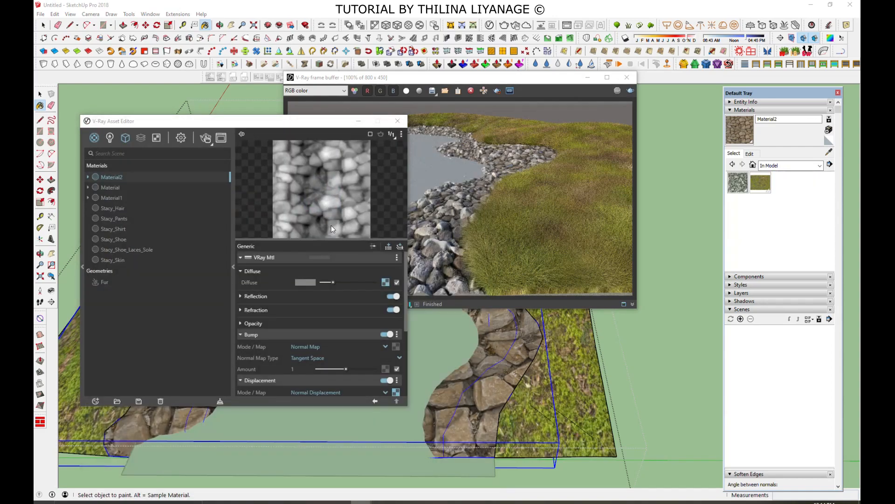
pyautogui.click(396, 346)
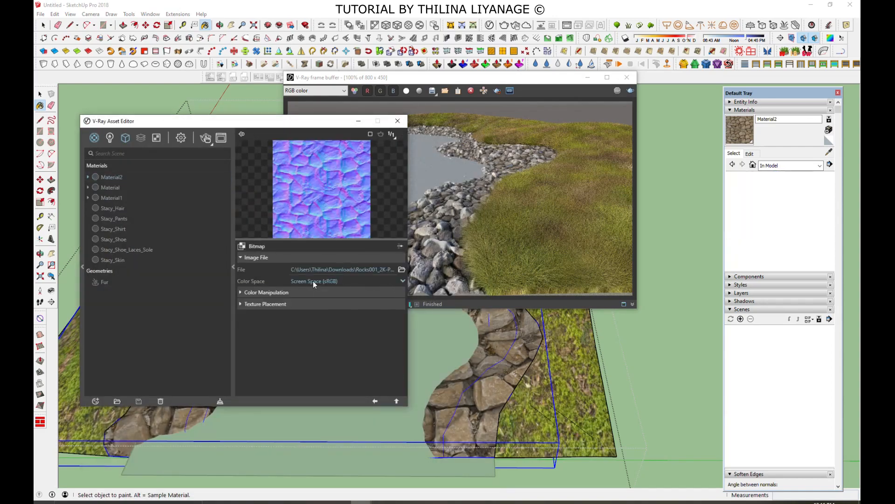
pyautogui.click(375, 401)
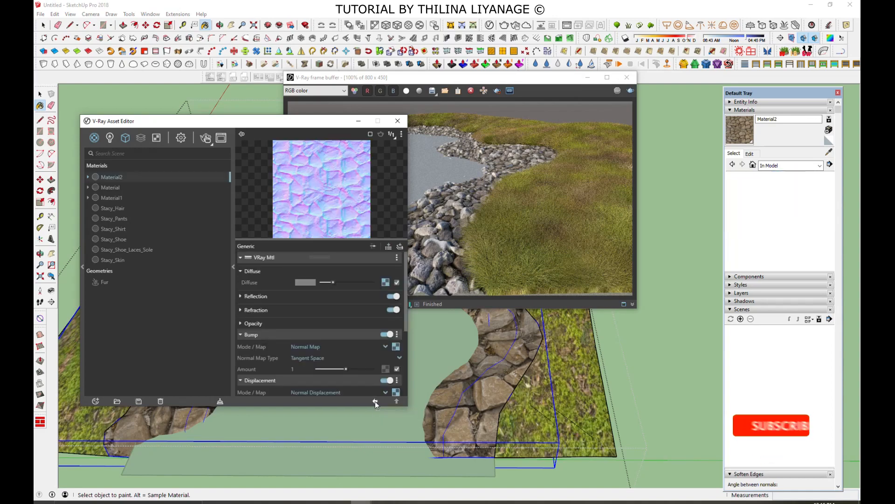
# Step: Preview Material2 on a flat ground surface and reduce its displacement amount to 9.97
pyautogui.scroll(-2, 351, 326)
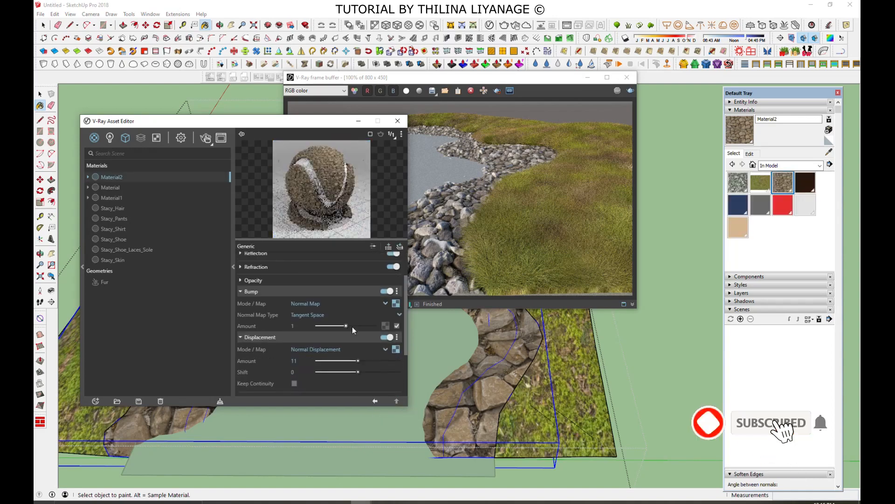
pyautogui.click(402, 140)
pyautogui.click(368, 166)
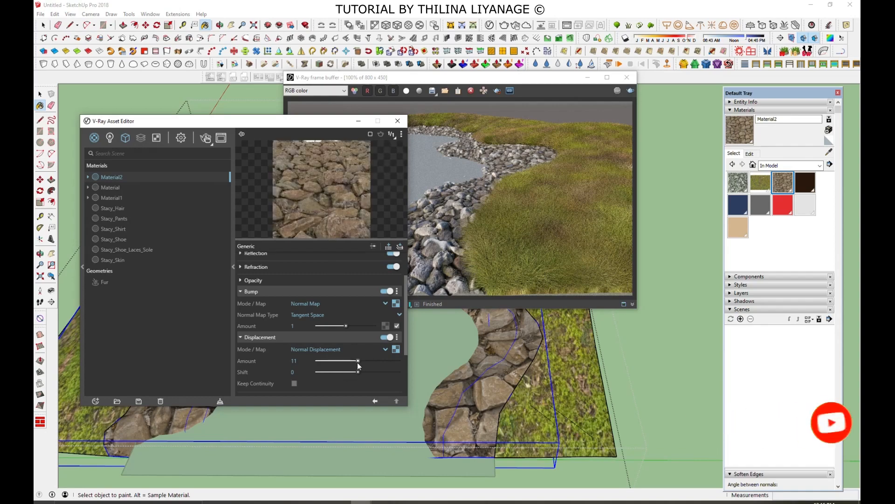
pyautogui.moveTo(358, 360); pyautogui.dragTo(354, 360)
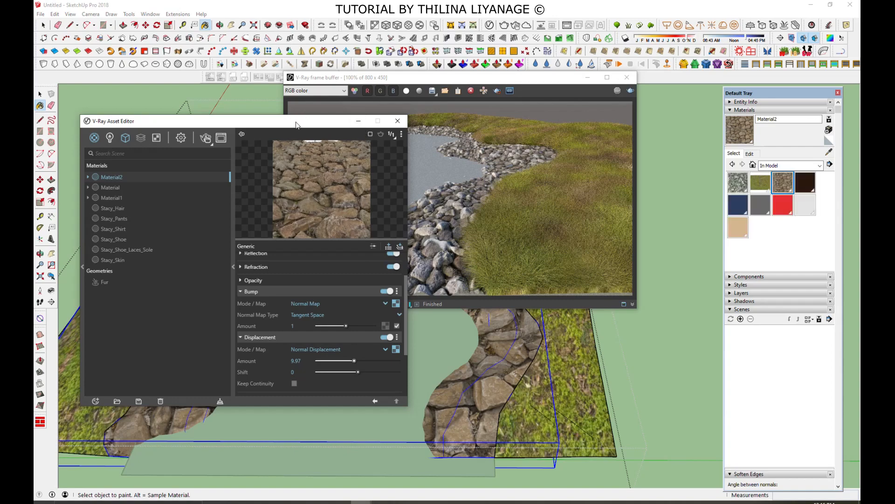
# Step: Select all the rock geometry inside the shoreline group and apply Material2 to the selection
pyautogui.moveTo(322, 117); pyautogui.dragTo(533, 82)
pyautogui.click(40, 93)
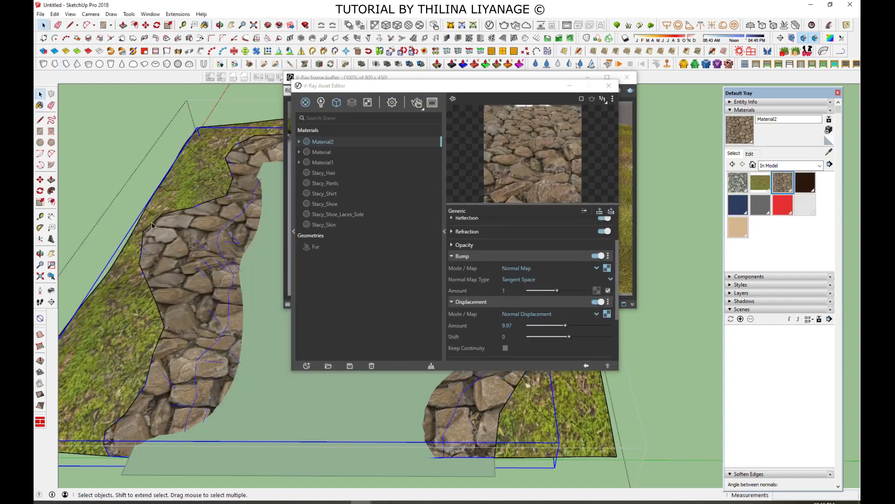
pyautogui.click(185, 304)
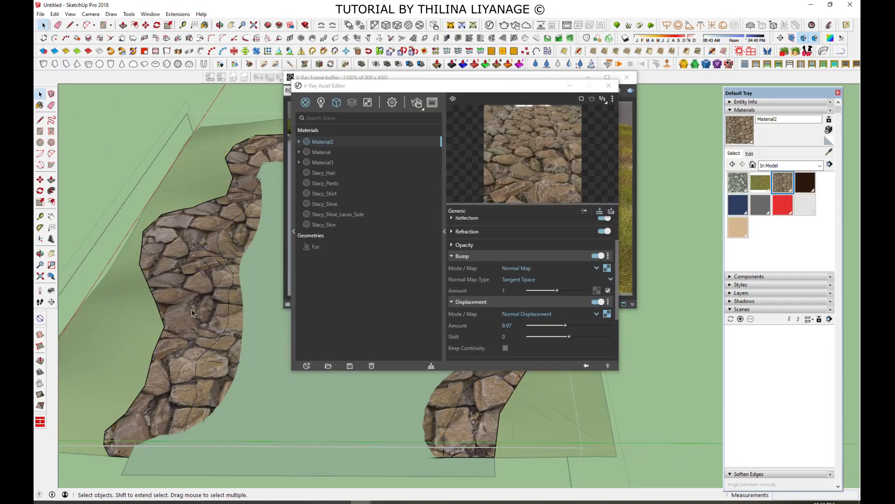
pyautogui.rightClick(325, 142)
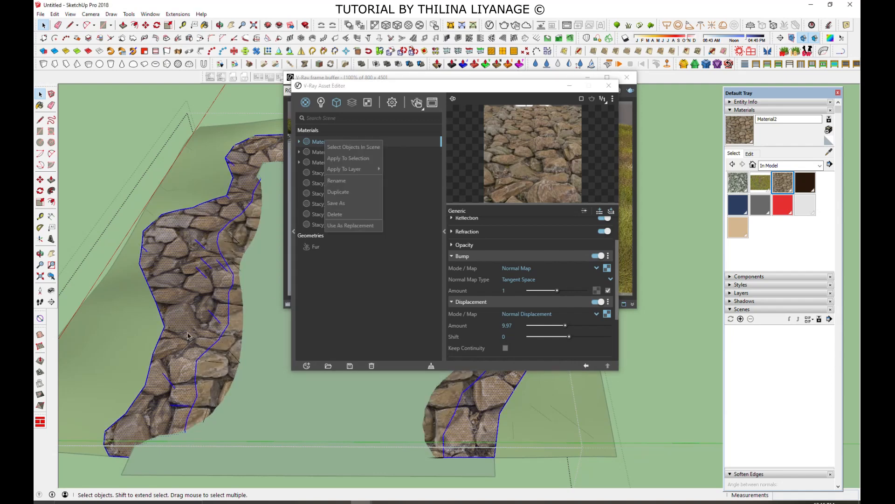
pyautogui.tripleClick(219, 355)
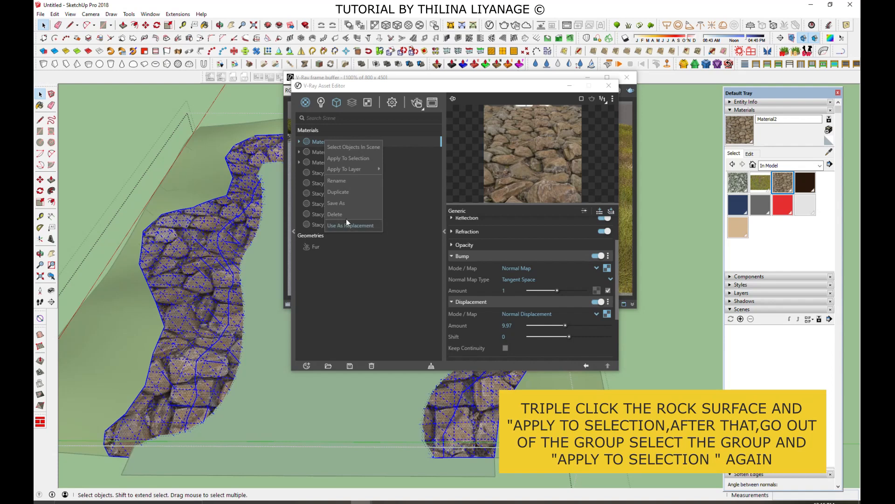
pyautogui.click(353, 158)
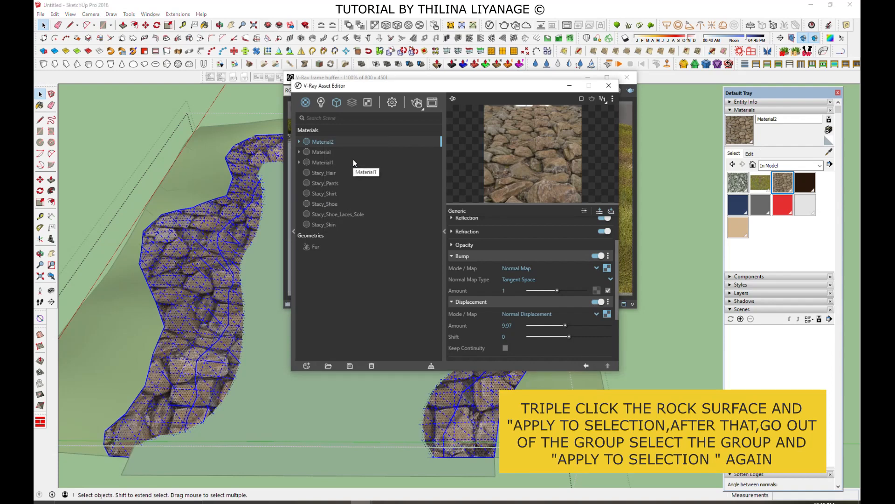
# Step: Leave the shoreline group's editing context and apply Material2 to the rock group as a whole
pyautogui.click(209, 311)
pyautogui.press('Escape')
pyautogui.press('Escape')
pyautogui.click(208, 327)
pyautogui.rightClick(325, 142)
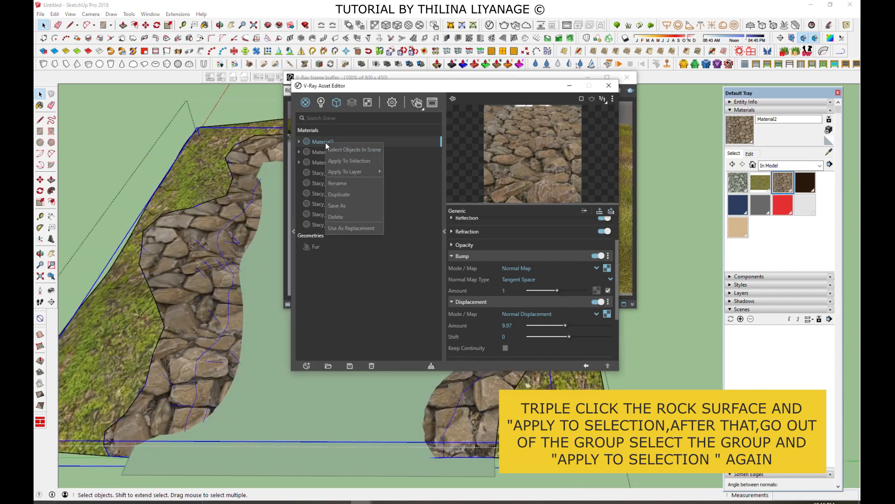
pyautogui.click(343, 160)
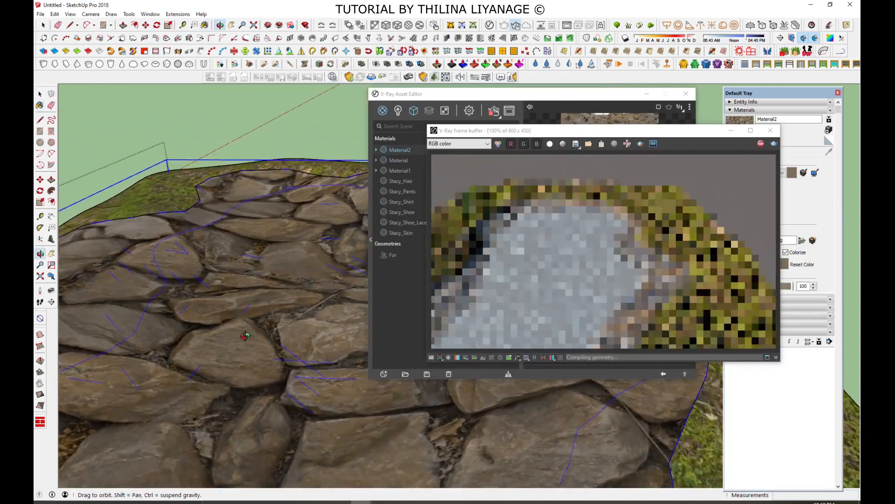
# Step: Set the Material2 rock texture size to 0.4" with the shoreline framed from a low viewpoint in the interactive render
pyautogui.scroll(5, 616, 456)
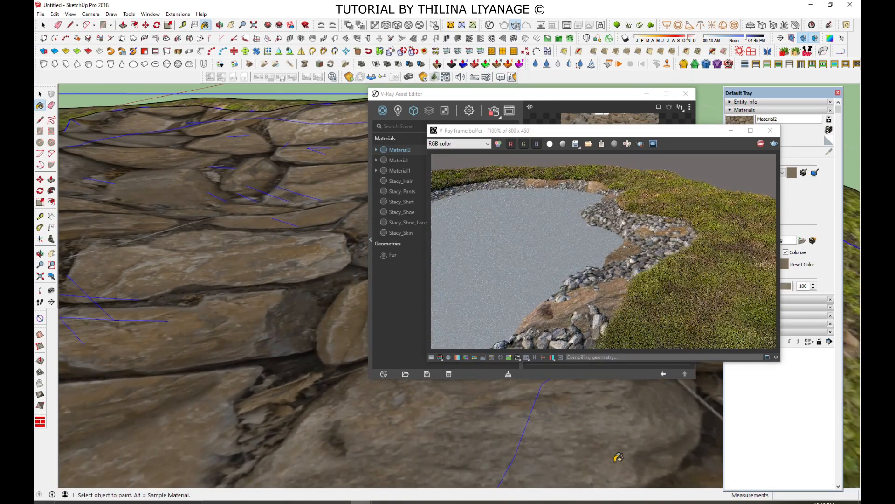
pyautogui.moveTo(617, 456); pyautogui.dragTo(593, 395, button='middle')
pyautogui.moveTo(700, 135); pyautogui.dragTo(562, 124)
pyautogui.click(748, 251)
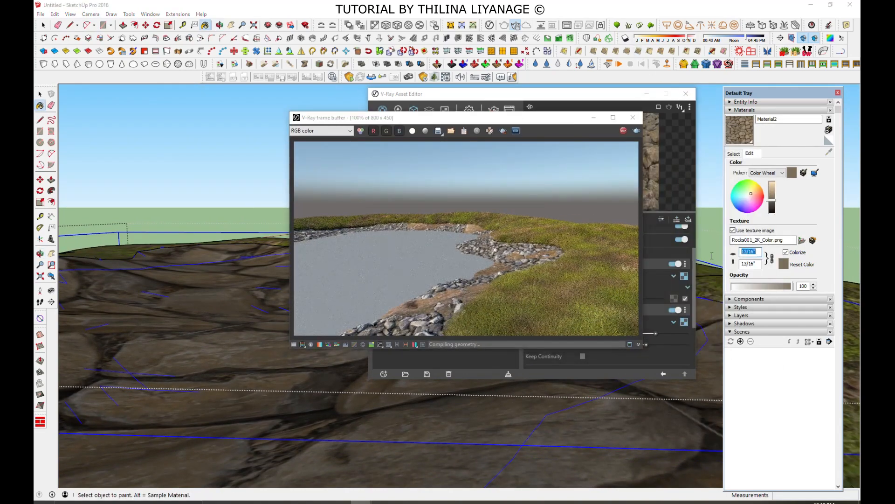
pyautogui.write('.')
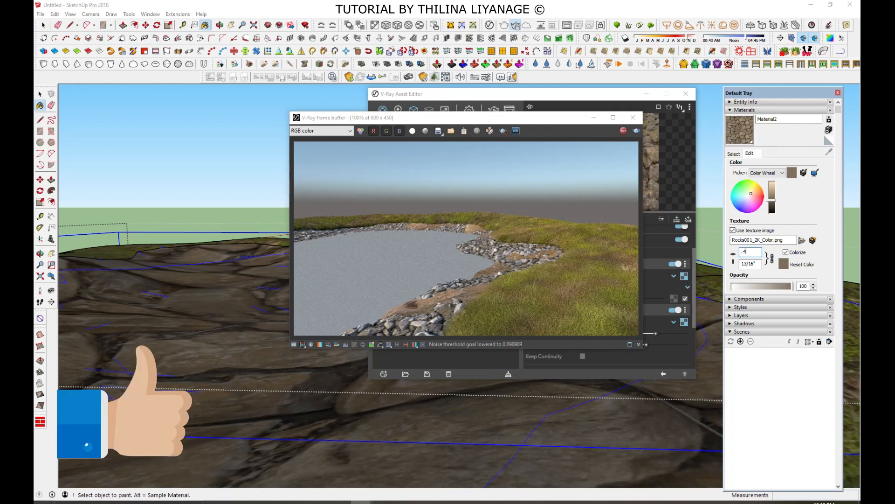
pyautogui.write('4')
pyautogui.press('Return')
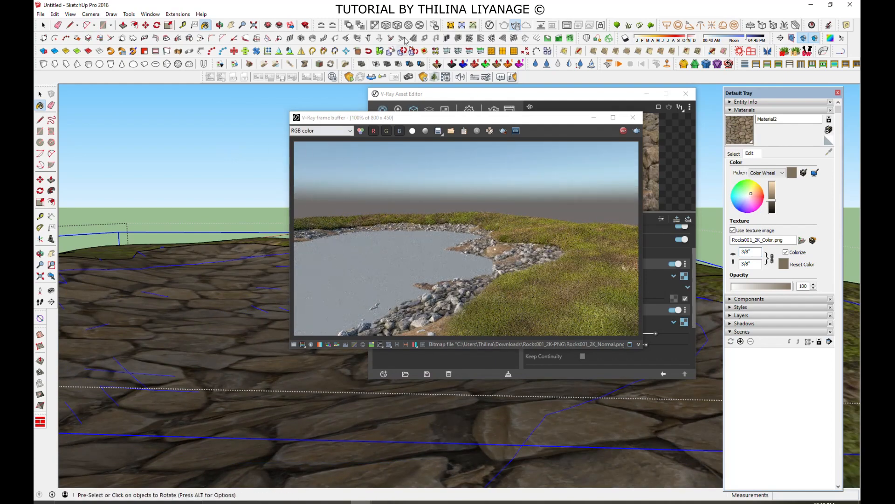
# Step: Set Material2's displacement amount to 18.06, check the shoreline from a low viewpoint in the interactive render and stop the render
pyautogui.click(561, 98)
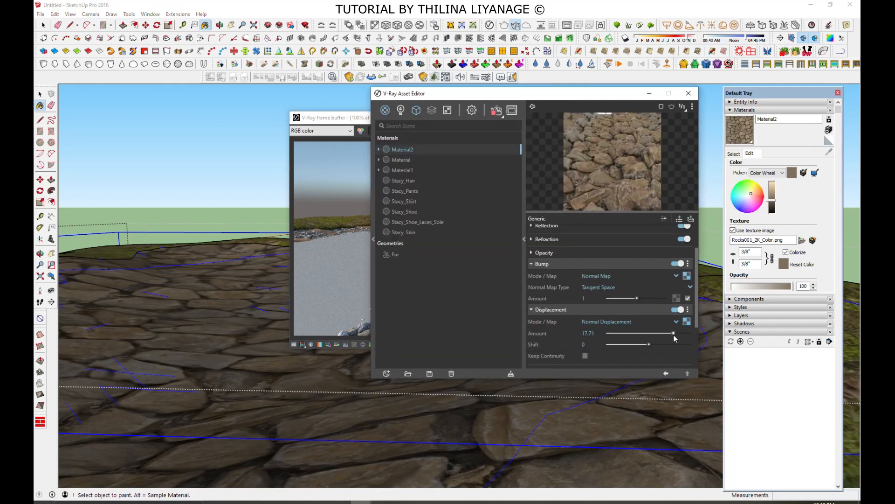
pyautogui.moveTo(329, 122); pyautogui.dragTo(318, 119)
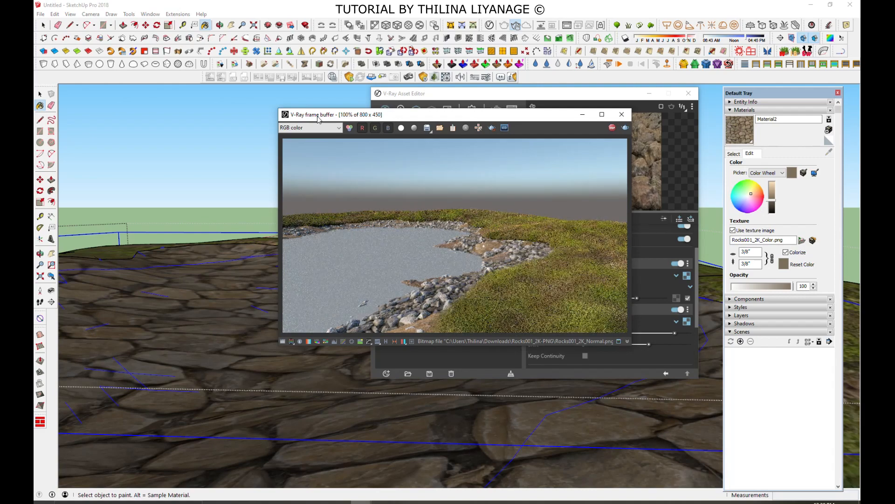
pyautogui.scroll(-2, 233, 337)
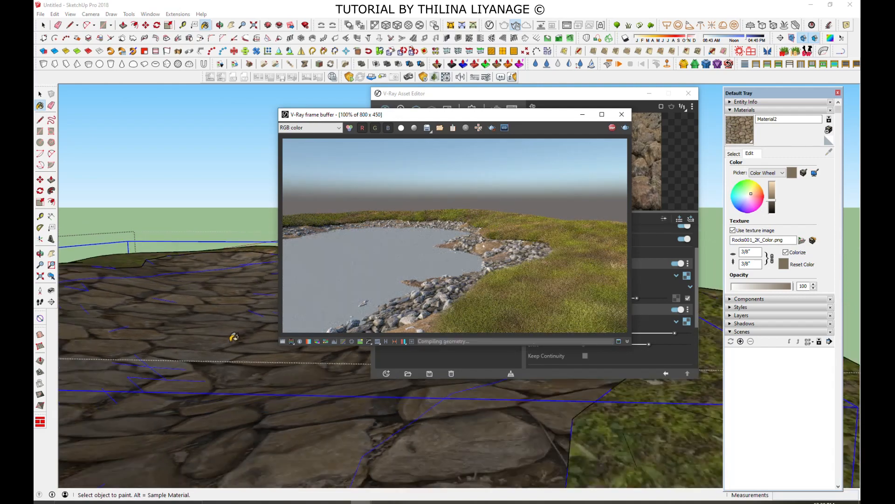
pyautogui.scroll(-1, 233, 337)
pyautogui.scroll(1, 241, 408)
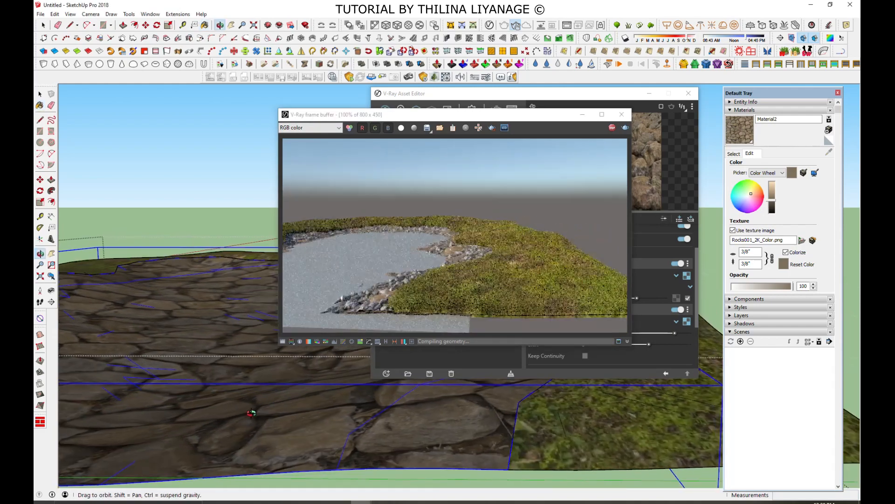
pyautogui.scroll(-1, 230, 414)
pyautogui.moveTo(278, 444); pyautogui.dragTo(419, 280, button='middle')
pyautogui.click(612, 128)
# Step: Unhide all hidden objects and leave the shoreline group's editing context
pyautogui.scroll(-2, 203, 379)
pyautogui.moveTo(204, 381); pyautogui.dragTo(186, 297, button='middle')
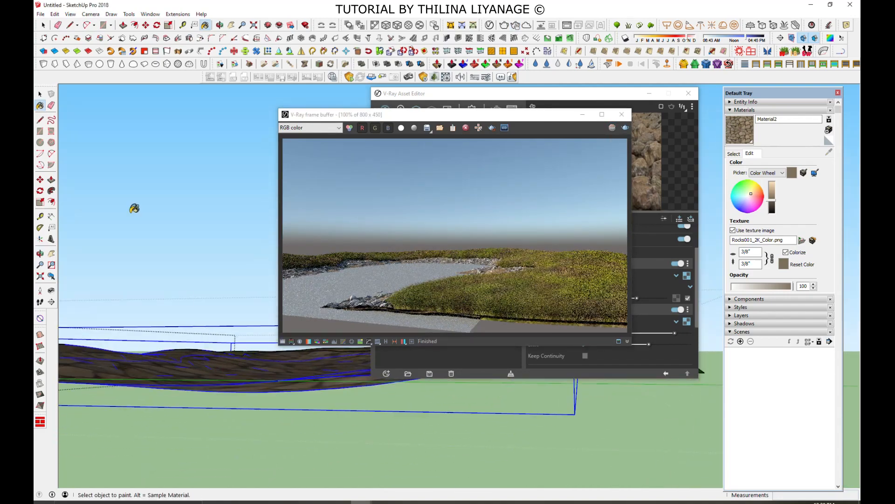
pyautogui.click(55, 15)
pyautogui.moveTo(150, 139)
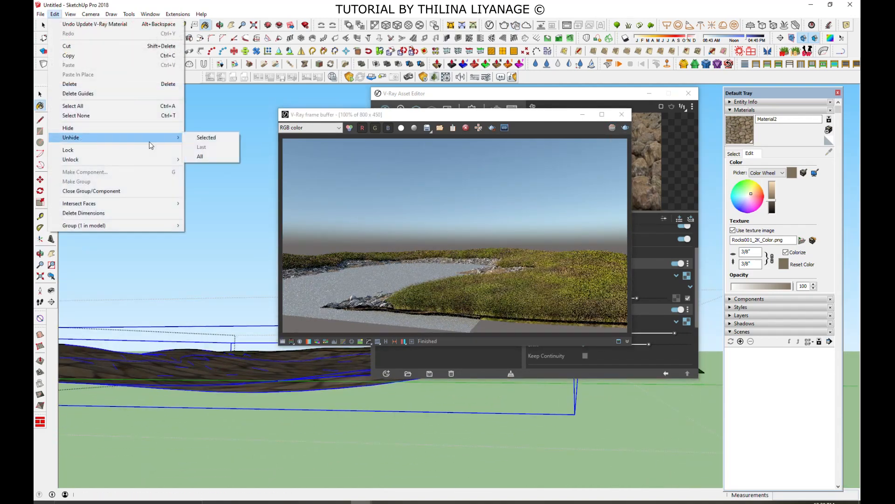
pyautogui.click(201, 156)
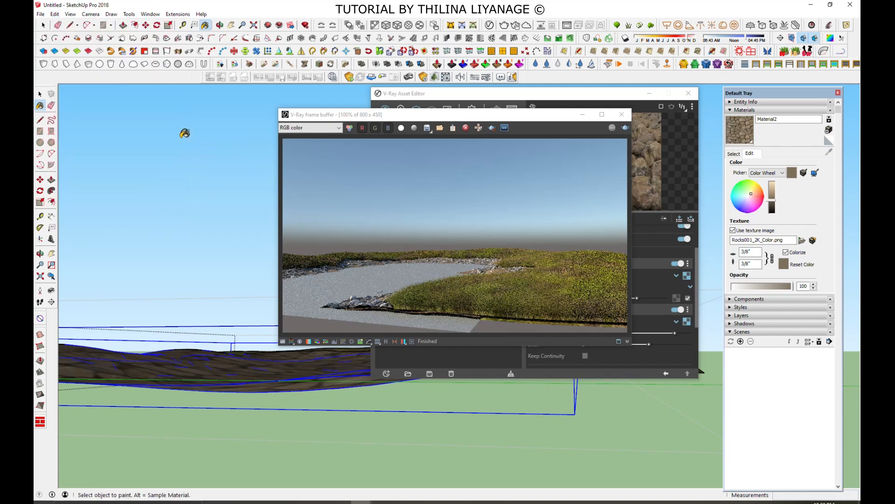
pyautogui.click(43, 25)
pyautogui.click(376, 414)
pyautogui.click(344, 396)
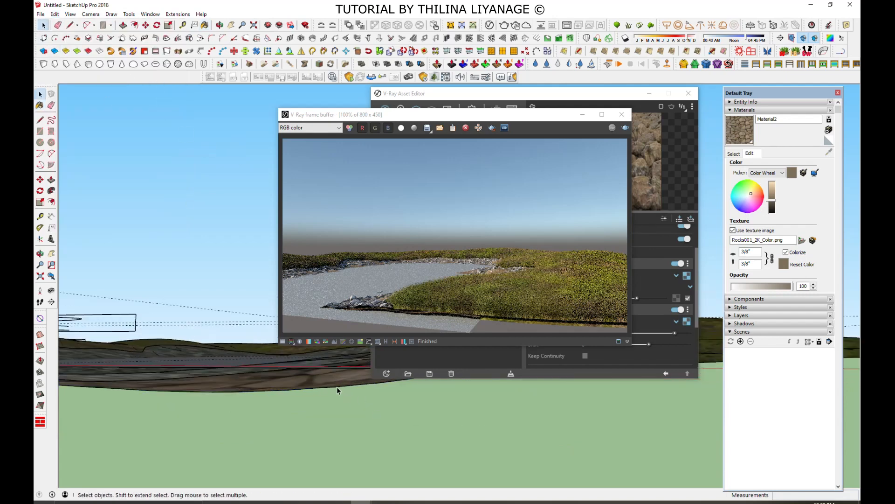
# Step: Select the brown rock terrain layer and reposition it by its corner relative to the other terrain layers
pyautogui.click(328, 385)
pyautogui.moveTo(228, 383); pyautogui.dragTo(331, 439, button='middle')
pyautogui.scroll(2, 548, 426)
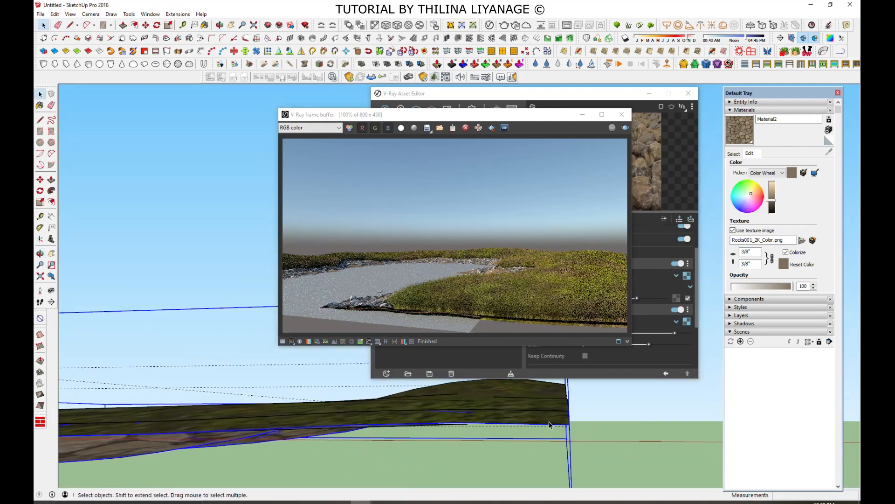
pyautogui.click(147, 25)
pyautogui.moveTo(550, 419); pyautogui.dragTo(575, 461, button='middle')
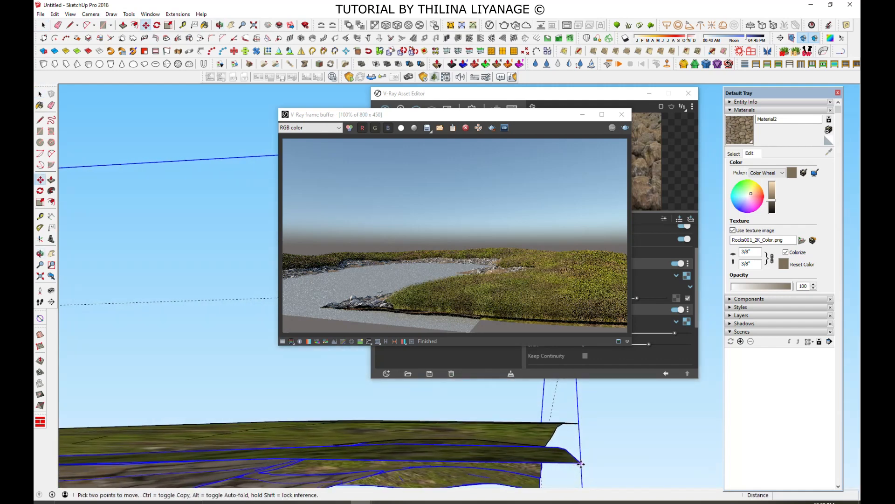
pyautogui.click(580, 463)
pyautogui.moveTo(318, 379); pyautogui.dragTo(266, 393, button='middle')
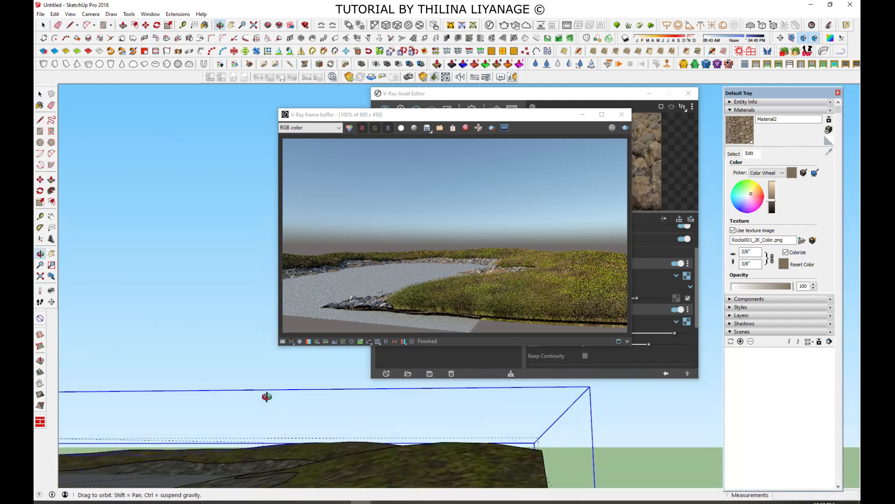
# Step: Frame the lake surface from a low viewpoint, with the Asset Editor minimised and the render window moved off it
pyautogui.click(219, 24)
pyautogui.moveTo(206, 406); pyautogui.dragTo(411, 440)
pyautogui.press('h')
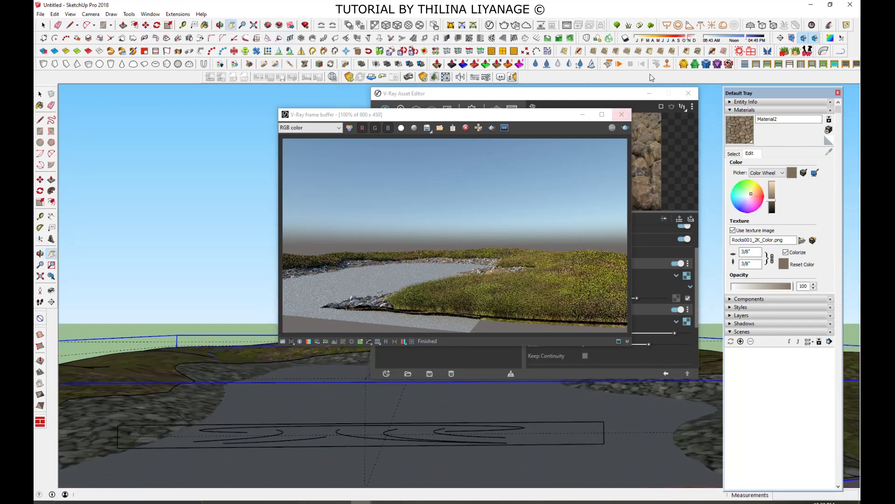
pyautogui.click(649, 93)
pyautogui.moveTo(445, 115); pyautogui.dragTo(259, 57)
pyautogui.click(41, 27)
pyautogui.click(502, 407)
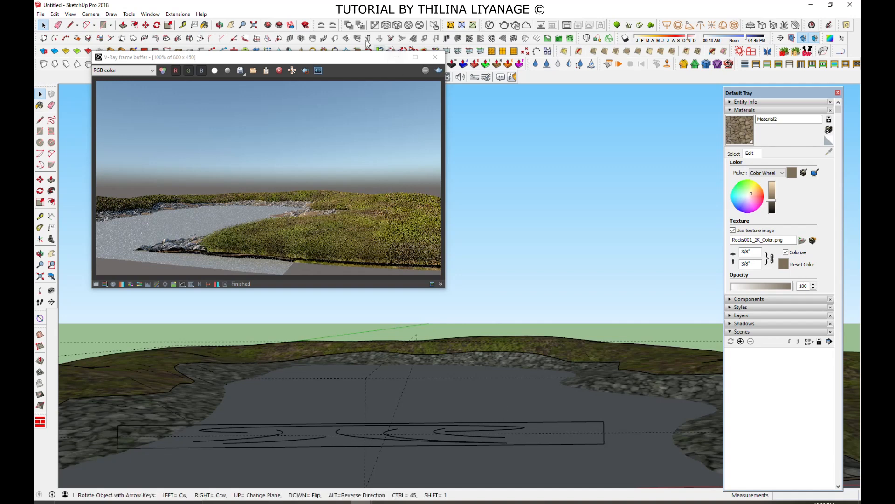
# Step: Reopen the V-Ray Asset Editor, list the in-model materials and select the lake's water plane
pyautogui.click(479, 23)
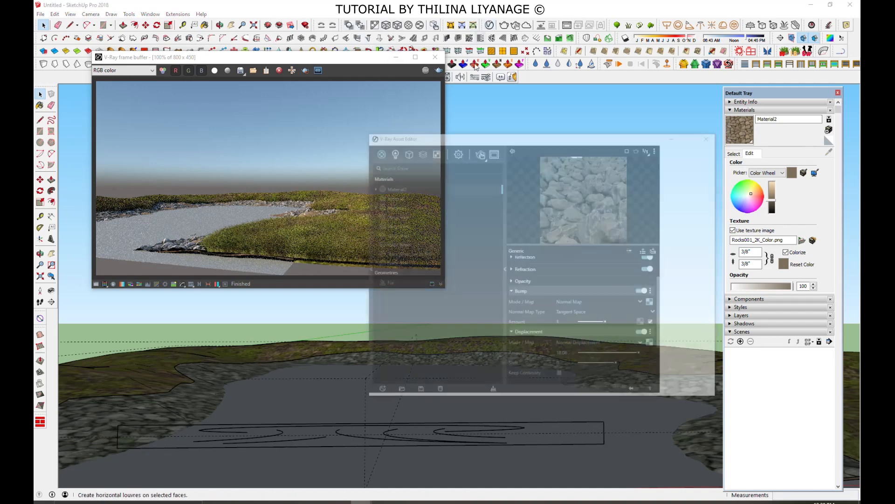
pyautogui.rightClick(409, 150)
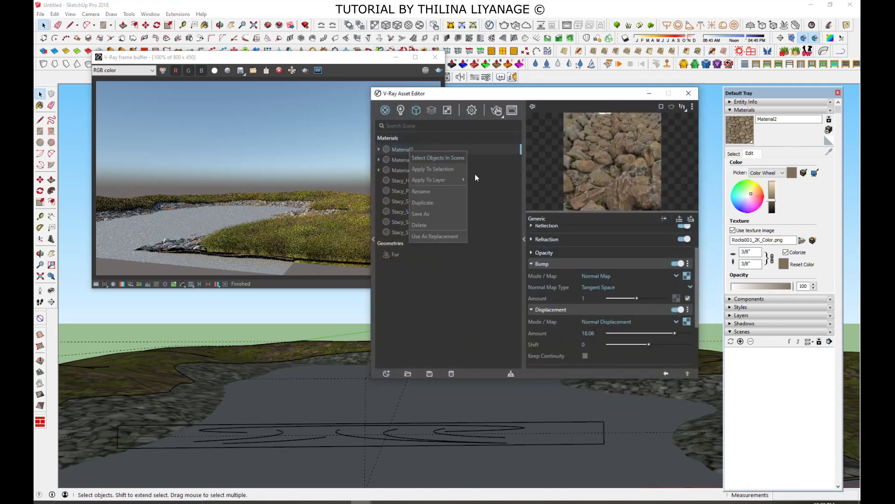
pyautogui.click(734, 154)
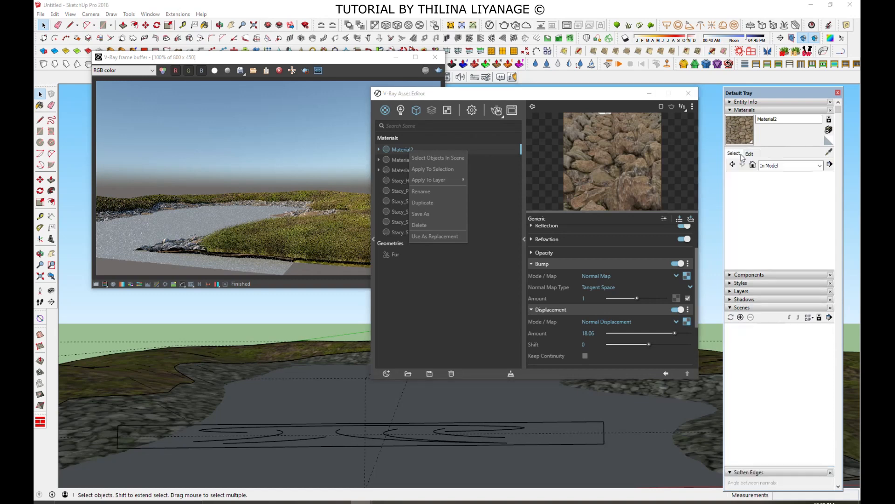
pyautogui.click(829, 155)
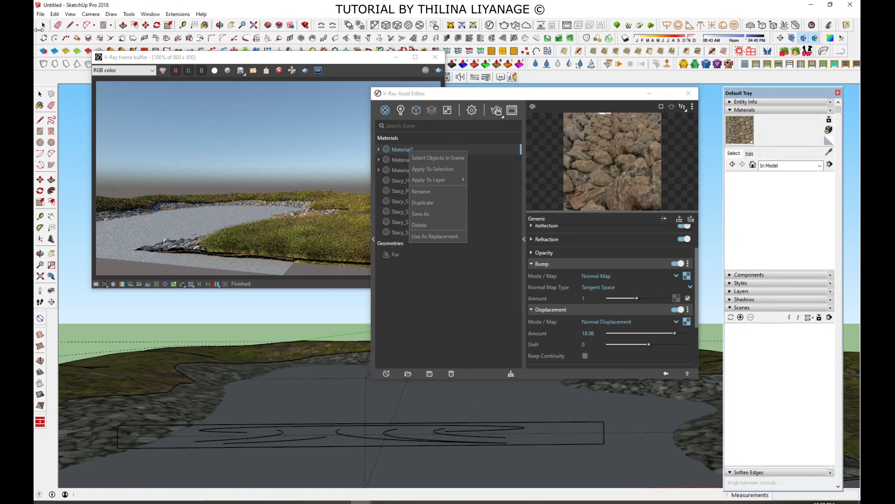
pyautogui.click(43, 25)
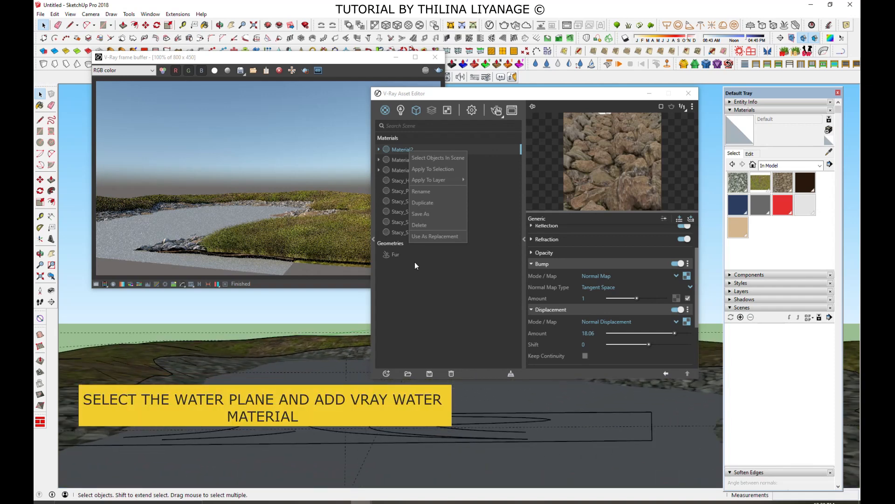
# Step: Apply the Water material from the V-Ray library's Liquid category to the selected water plane
pyautogui.click(374, 239)
pyautogui.click(213, 116)
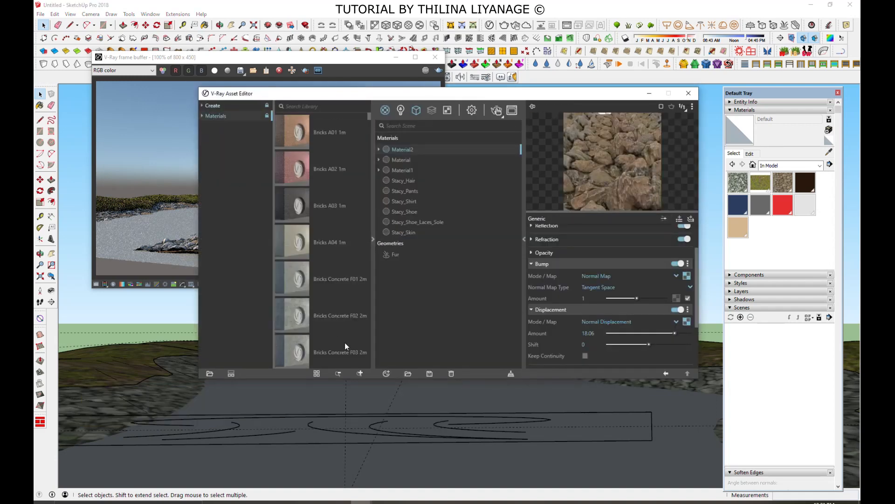
pyautogui.click(208, 117)
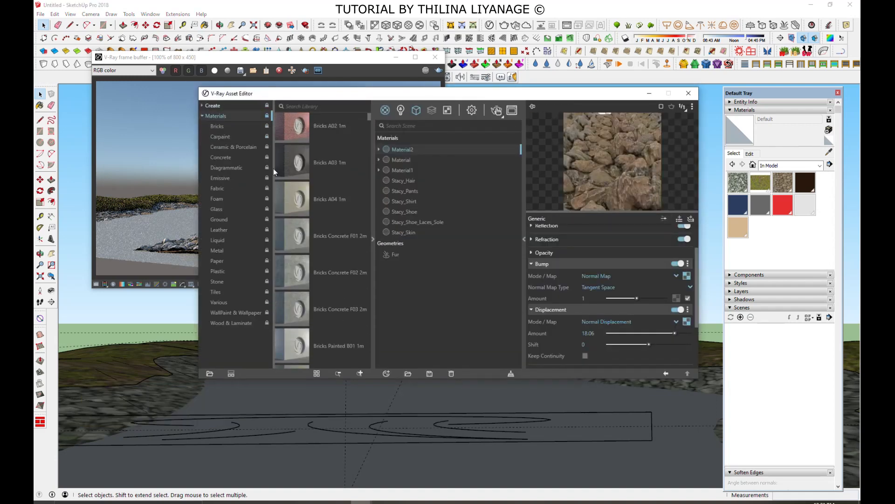
pyautogui.scroll(-5, 290, 231)
pyautogui.click(218, 240)
pyautogui.scroll(-3, 315, 258)
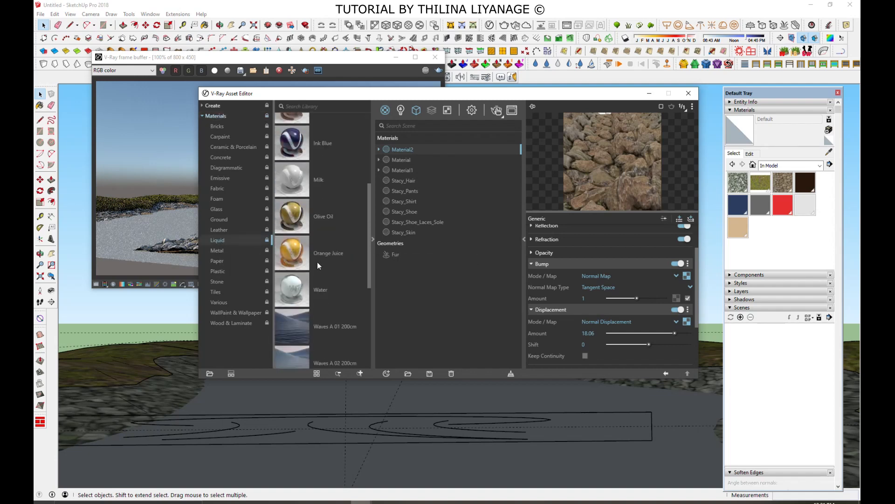
pyautogui.rightClick(297, 293)
pyautogui.click(308, 309)
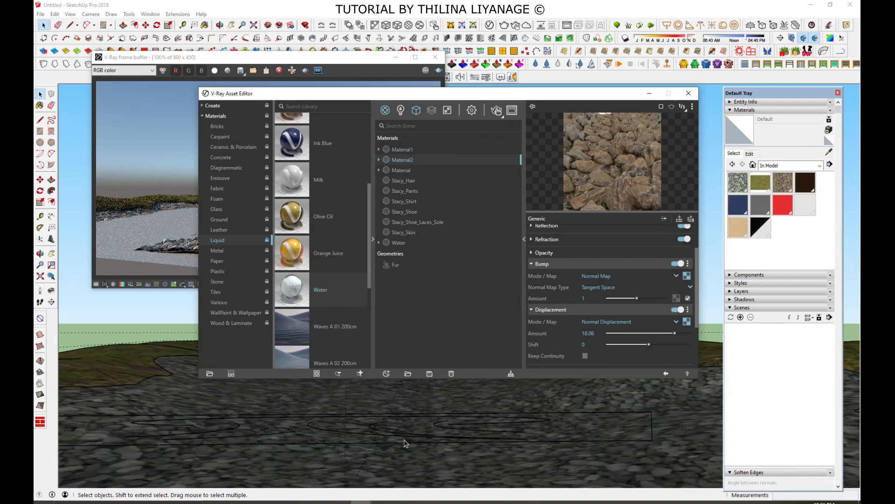
# Step: Start the interactive render and replace the water plane's material with Waves A 01 200cm from the Liquid category
pyautogui.click(495, 111)
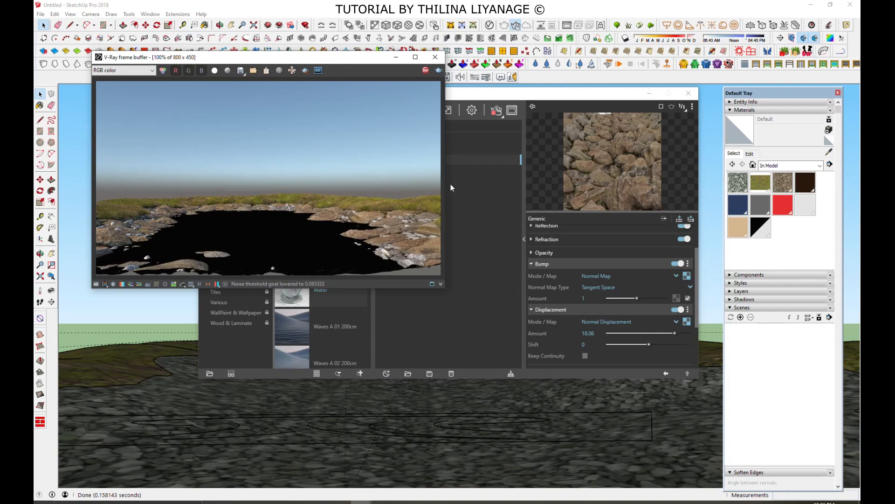
pyautogui.moveTo(368, 447)
pyautogui.mouseDown(button='middle')
pyautogui.moveTo(360, 438)
pyautogui.moveTo(238, 437)
pyautogui.moveTo(260, 424)
pyautogui.mouseUp(button='middle')
pyautogui.moveTo(466, 93); pyautogui.dragTo(568, 100)
pyautogui.rightClick(389, 336)
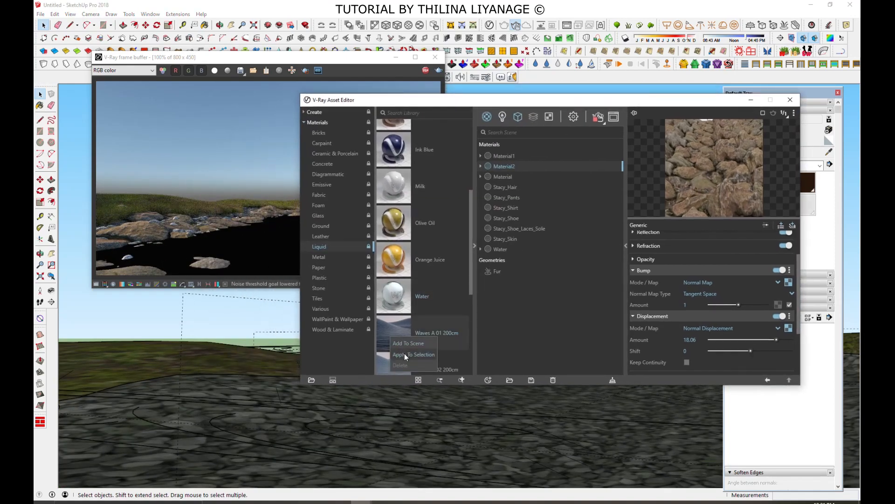
pyautogui.click(407, 348)
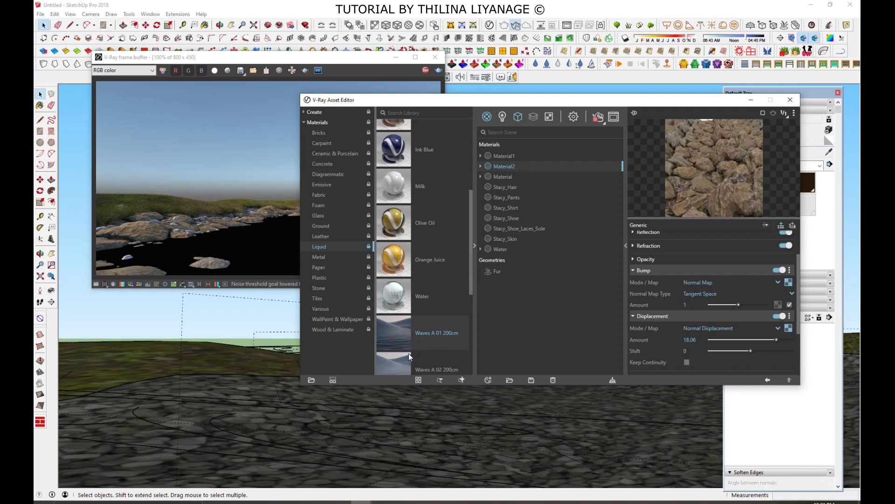
pyautogui.click(352, 62)
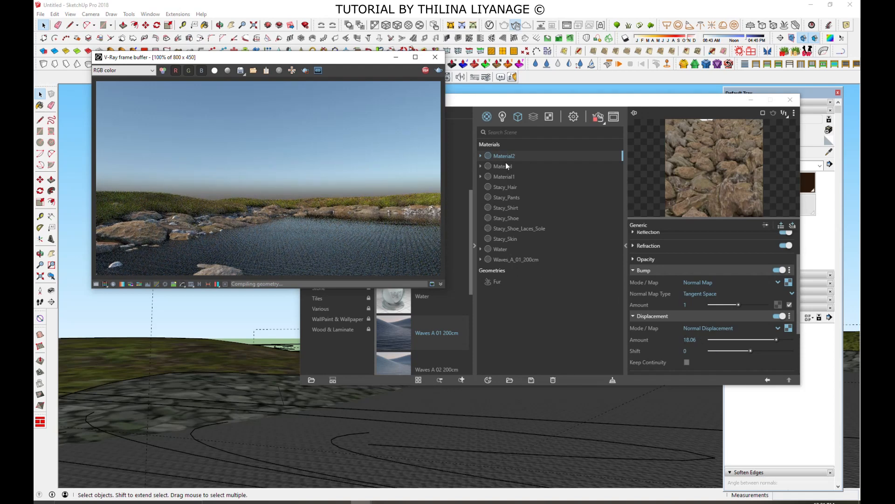
# Step: Set the binding texture mode of the Waves_A_01_200cm material to Texture Helper
pyautogui.click(530, 260)
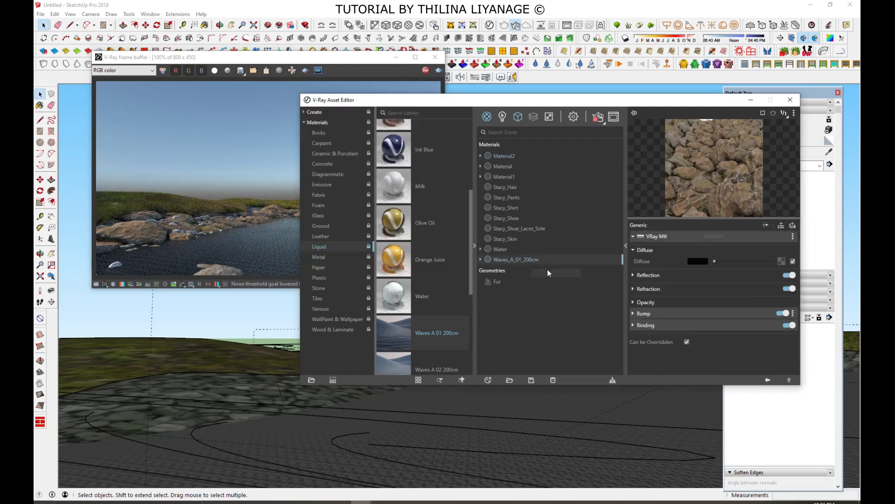
pyautogui.click(648, 325)
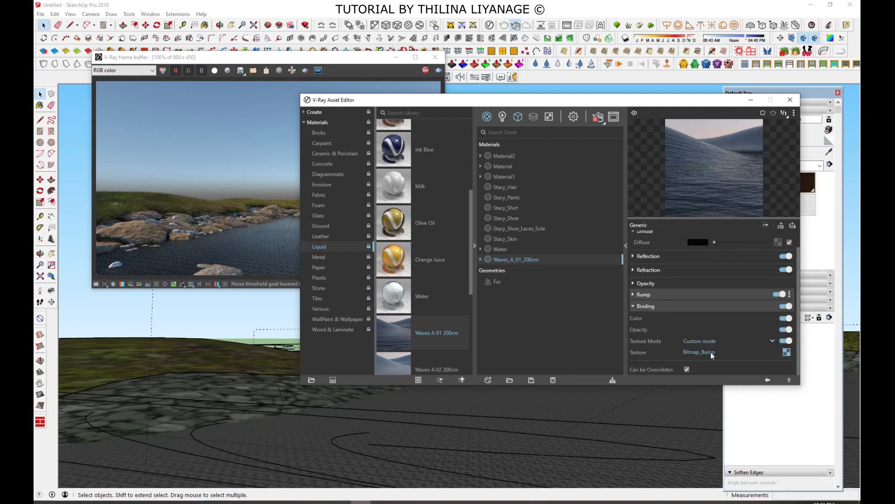
pyautogui.click(712, 340)
pyautogui.click(704, 317)
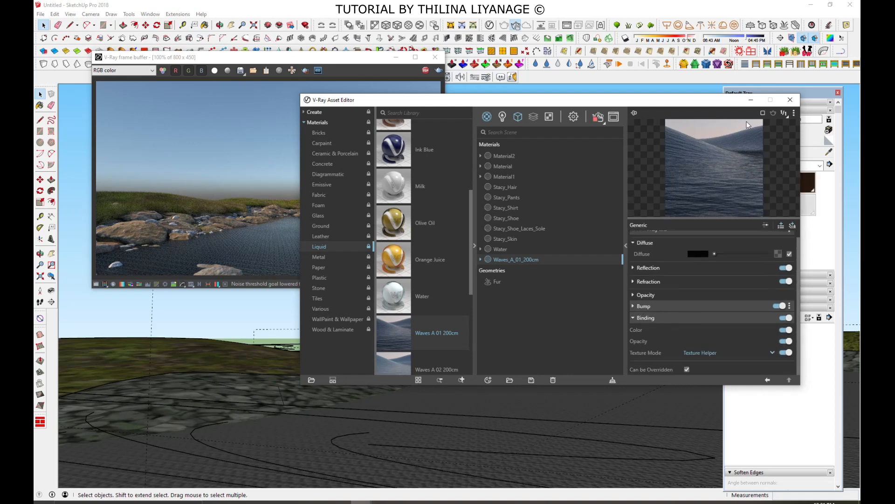
# Step: Set the Waves_A_01_200cm texture size to 6' and check the water ripples in the interactive render
pyautogui.moveTo(696, 102); pyautogui.dragTo(600, 85)
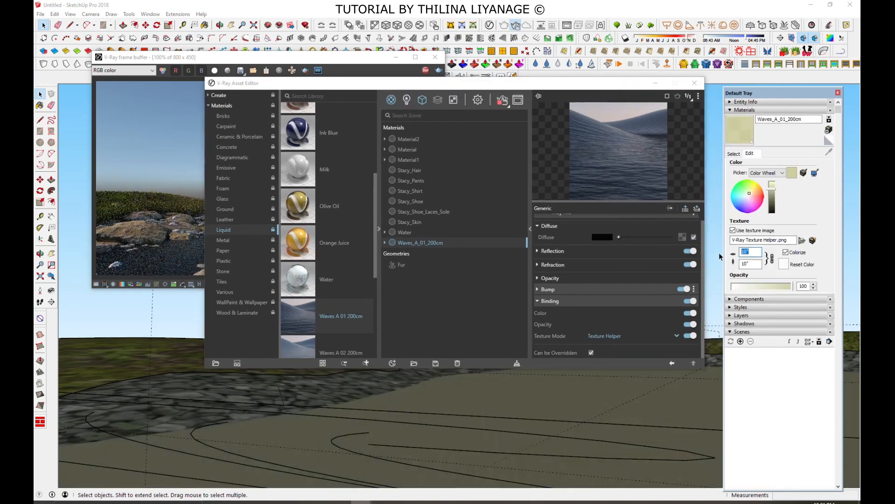
pyautogui.write("6'")
pyautogui.press('Return')
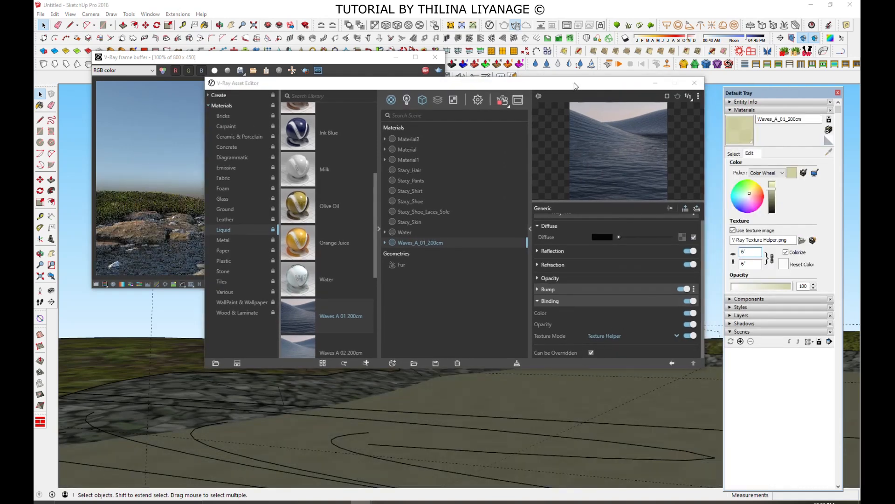
pyautogui.moveTo(568, 84); pyautogui.dragTo(744, 80)
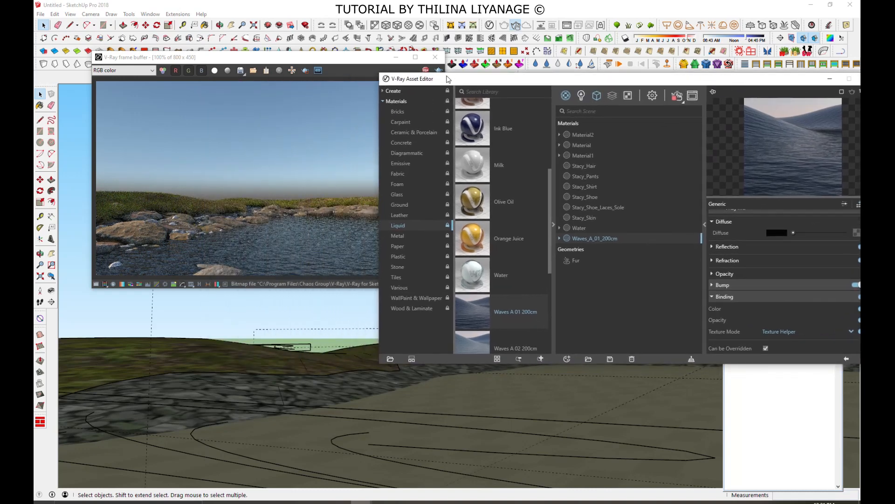
# Step: Reduce the Waves_A_01_200cm texture size for finer ripples and compare the water in the interactive render
pyautogui.moveTo(554, 83); pyautogui.dragTo(359, 66)
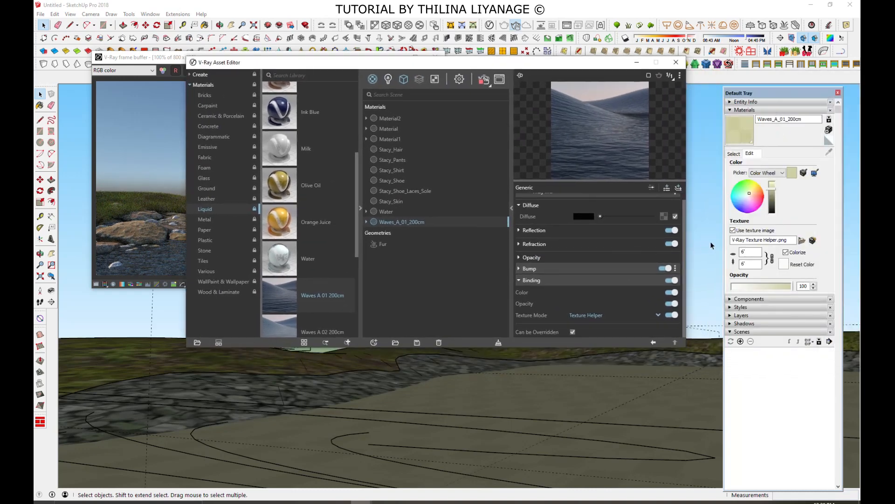
pyautogui.doubleClick(750, 251)
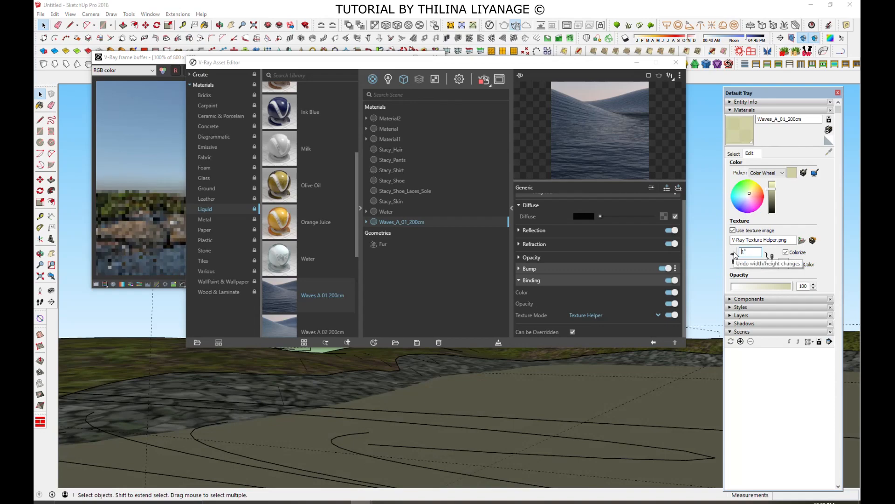
pyautogui.moveTo(192, 63); pyautogui.dragTo(350, 95)
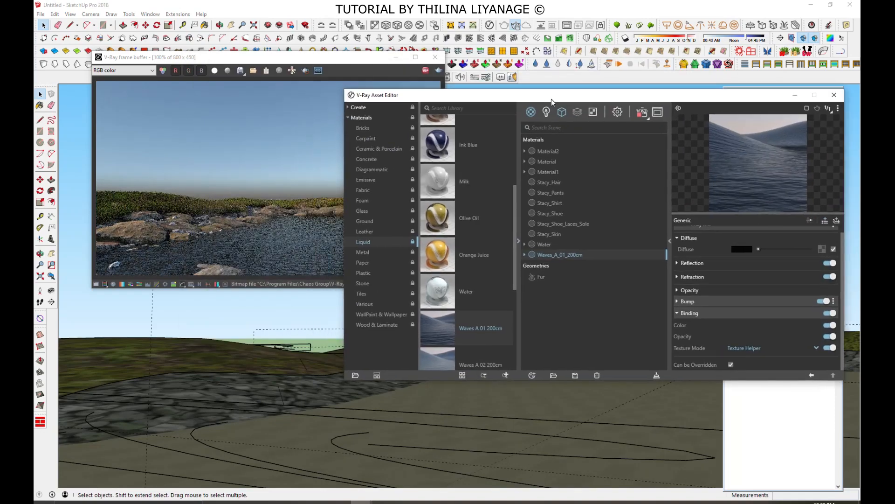
# Step: Examine the water ripples, shoreline rocks and grass in the interactive render from several camera angles
pyautogui.moveTo(340, 60); pyautogui.dragTo(333, 62)
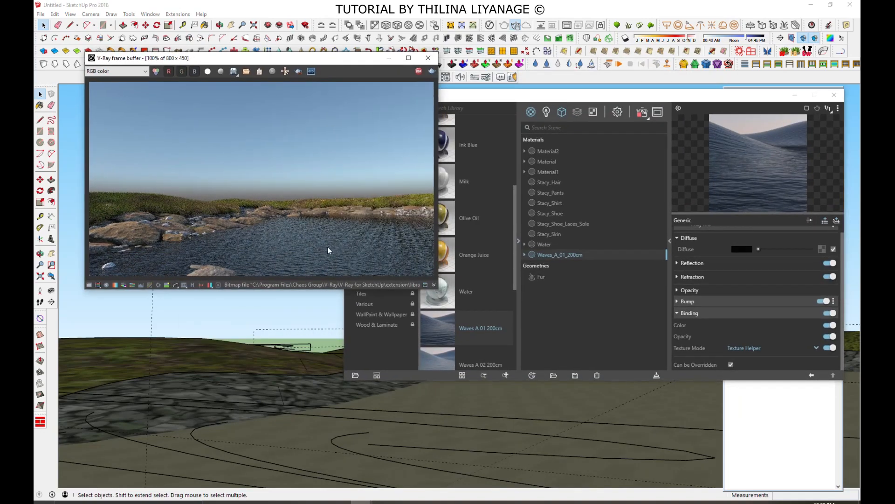
pyautogui.scroll(3, 253, 392)
pyautogui.scroll(3, 212, 410)
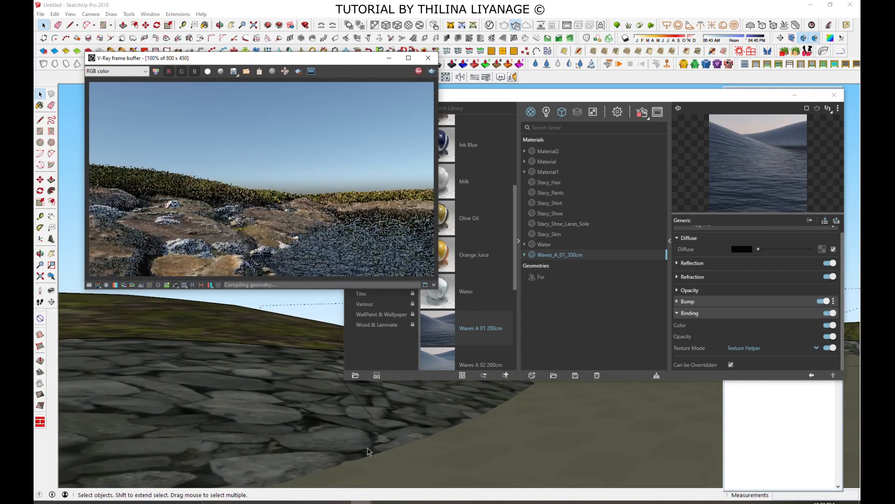
pyautogui.scroll(2, 472, 430)
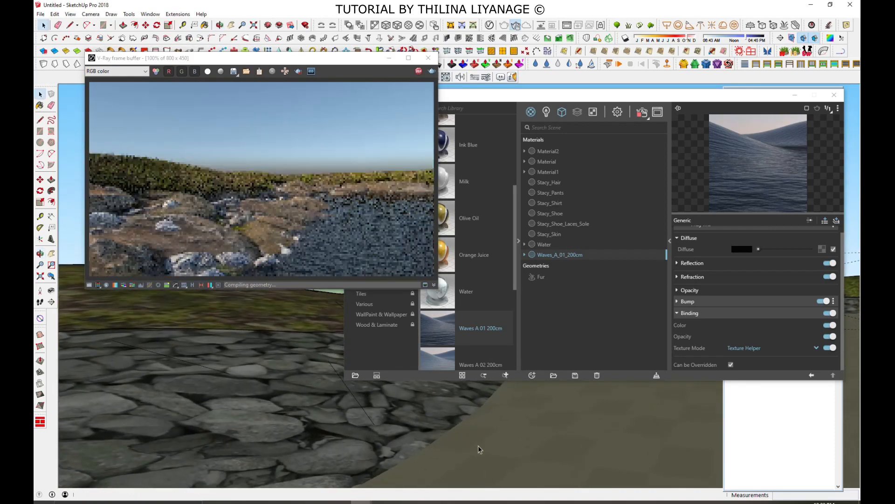
pyautogui.scroll(-3, 476, 446)
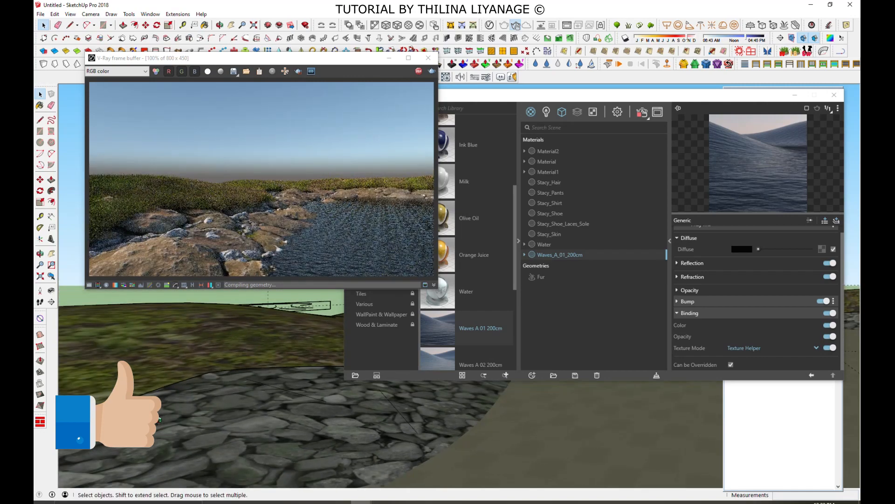
pyautogui.scroll(-3, 494, 455)
pyautogui.scroll(-2, 496, 453)
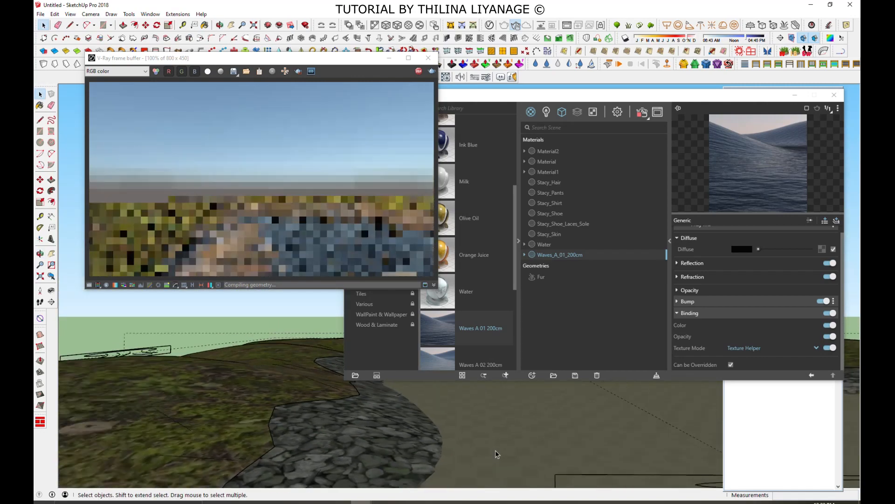
pyautogui.moveTo(280, 420)
pyautogui.mouseDown(button='middle')
pyautogui.moveTo(257, 409)
pyautogui.moveTo(226, 452)
pyautogui.mouseUp(button='middle')
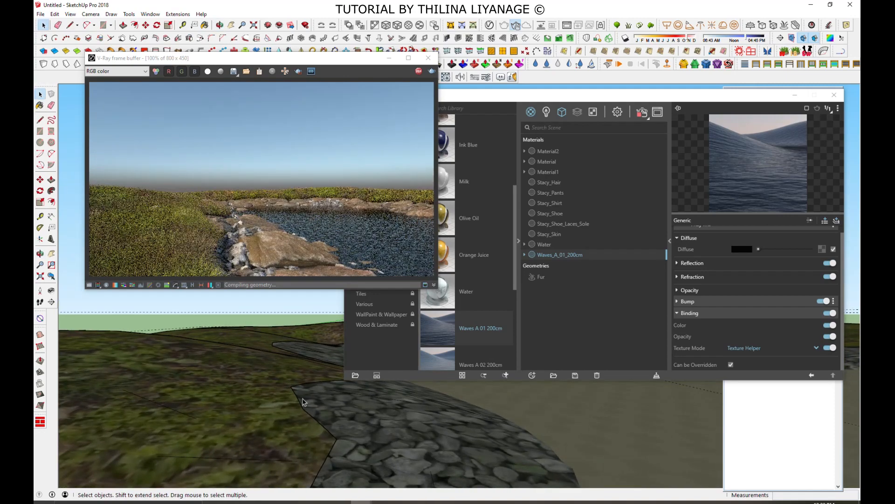
pyautogui.moveTo(304, 401); pyautogui.dragTo(282, 414, button='middle')
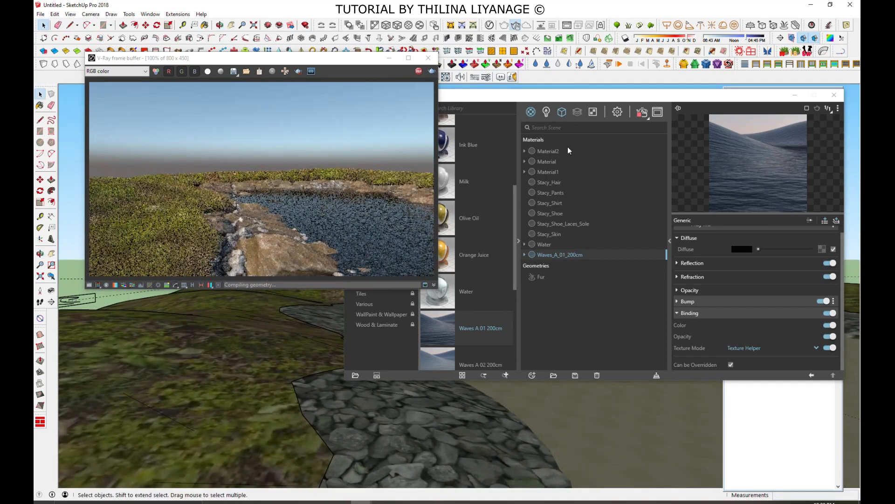
# Step: Lower the displacement amount of Material2 to 4.22, restart the interactive render and check the shoreline rocks up close
pyautogui.click(551, 151)
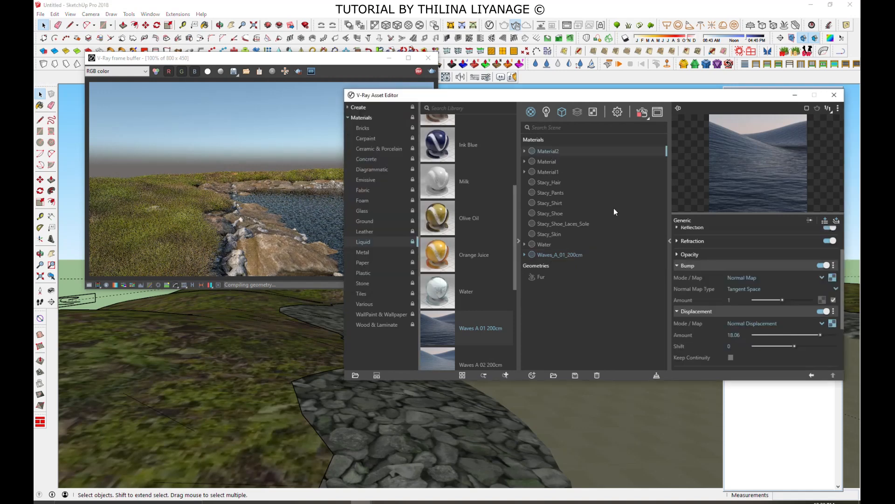
pyautogui.moveTo(820, 335); pyautogui.dragTo(790, 336)
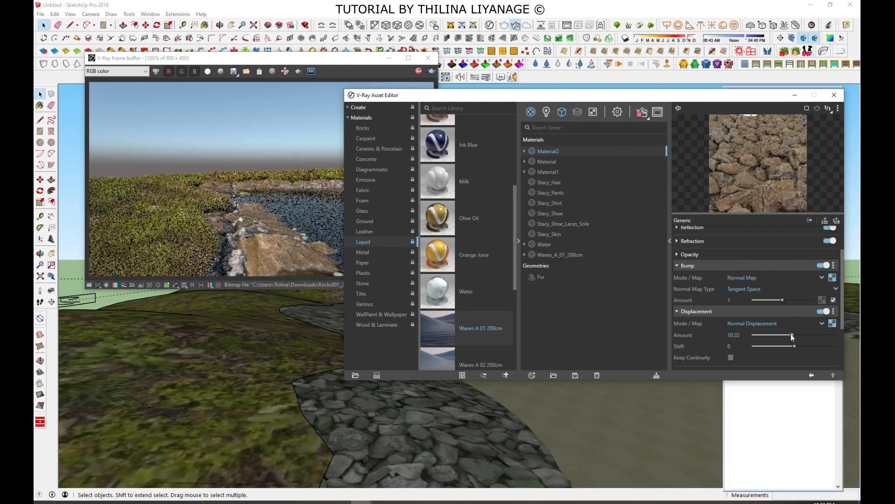
pyautogui.moveTo(792, 336); pyautogui.dragTo(777, 336)
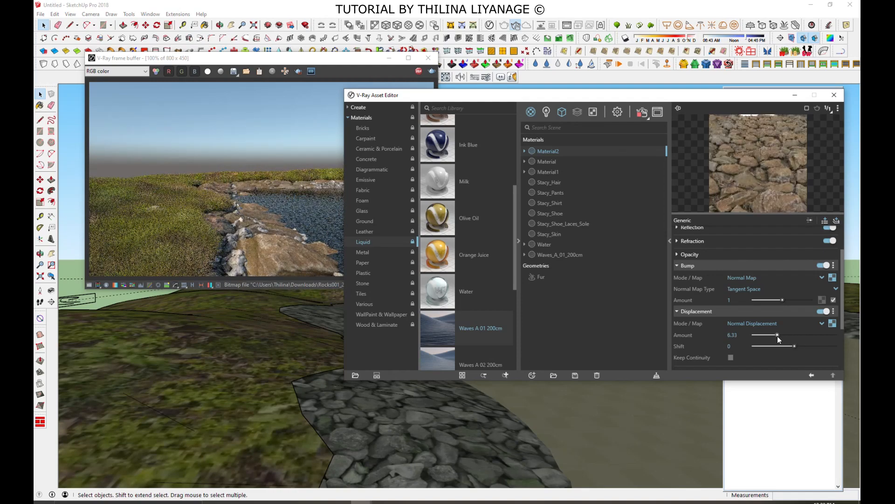
pyautogui.moveTo(777, 336); pyautogui.dragTo(770, 336)
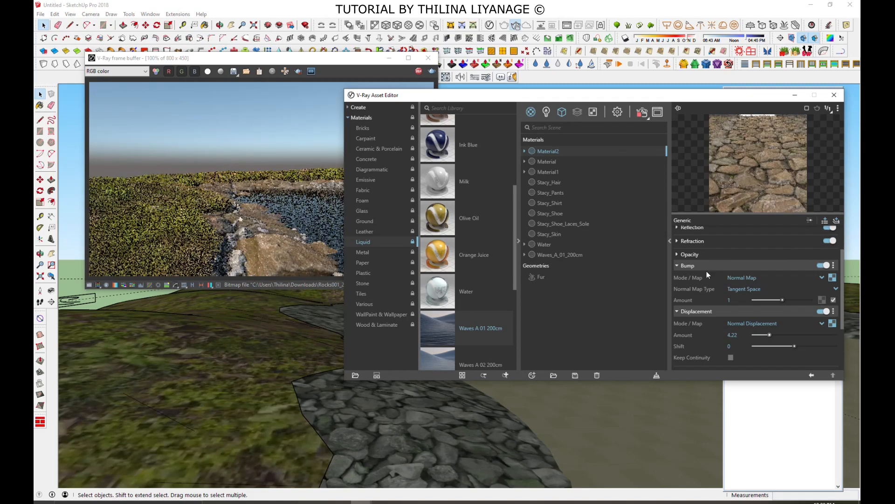
pyautogui.click(645, 115)
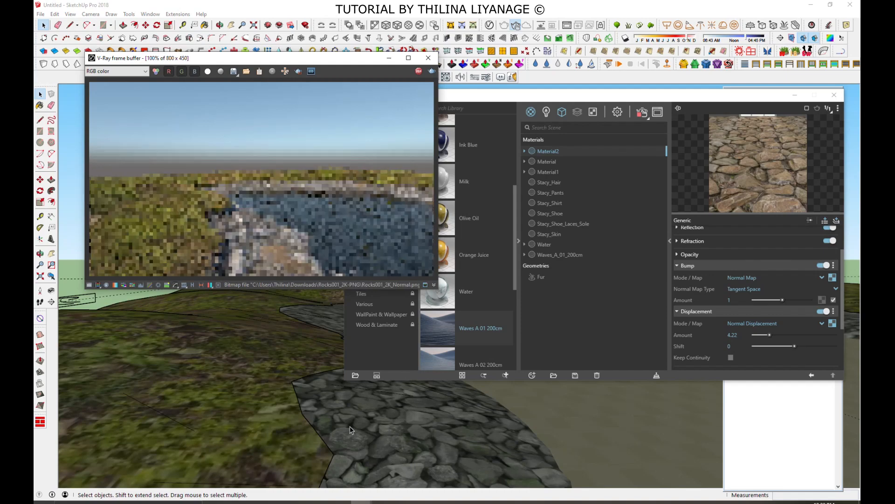
pyautogui.moveTo(350, 429)
pyautogui.mouseDown(button='middle')
pyautogui.moveTo(220, 412)
pyautogui.moveTo(150, 340)
pyautogui.moveTo(510, 446)
pyautogui.mouseUp(button='middle')
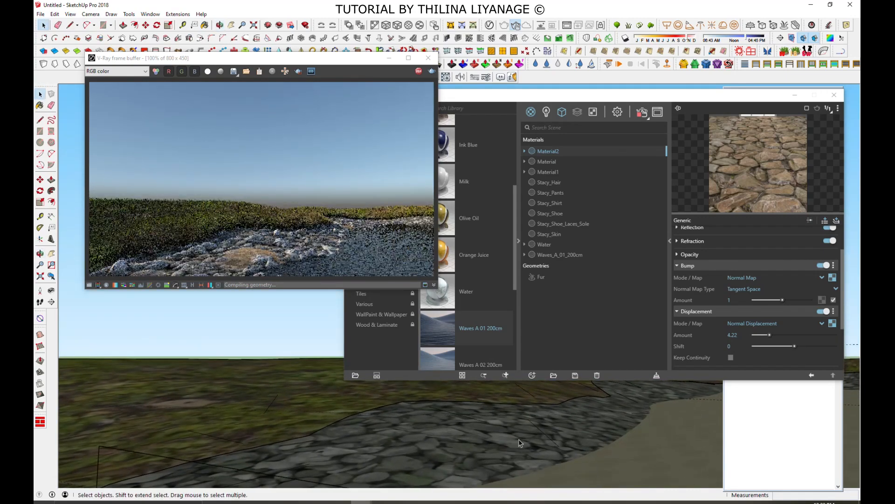
pyautogui.click(231, 25)
pyautogui.moveTo(462, 437); pyautogui.dragTo(397, 459)
pyautogui.scroll(5, 397, 460)
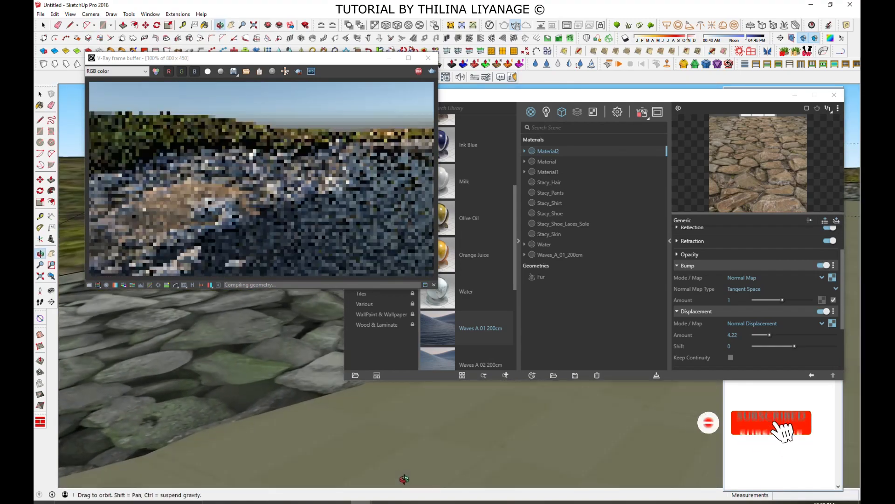
pyautogui.moveTo(396, 462); pyautogui.dragTo(387, 441)
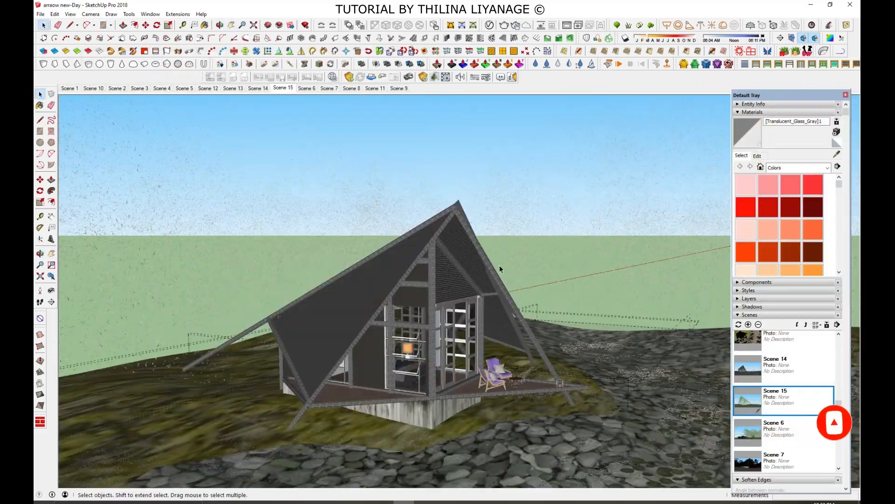
# Step: Switch to the house model and examine its stacked terrains around the house and at the outer corner
pyautogui.scroll(-5, 501, 347)
pyautogui.moveTo(500, 347); pyautogui.dragTo(320, 343, button='middle')
pyautogui.scroll(2, 177, 334)
pyautogui.scroll(3, 177, 334)
pyautogui.scroll(4, 279, 345)
pyautogui.moveTo(480, 356)
pyautogui.mouseDown(button='middle')
pyautogui.moveTo(469, 343)
pyautogui.moveTo(480, 352)
pyautogui.mouseUp(button='middle')
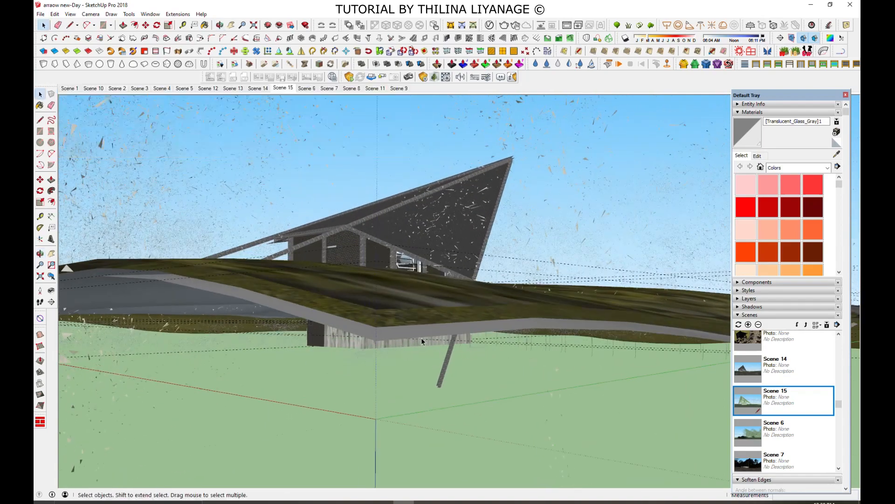
pyautogui.moveTo(422, 338); pyautogui.dragTo(419, 326, button='middle')
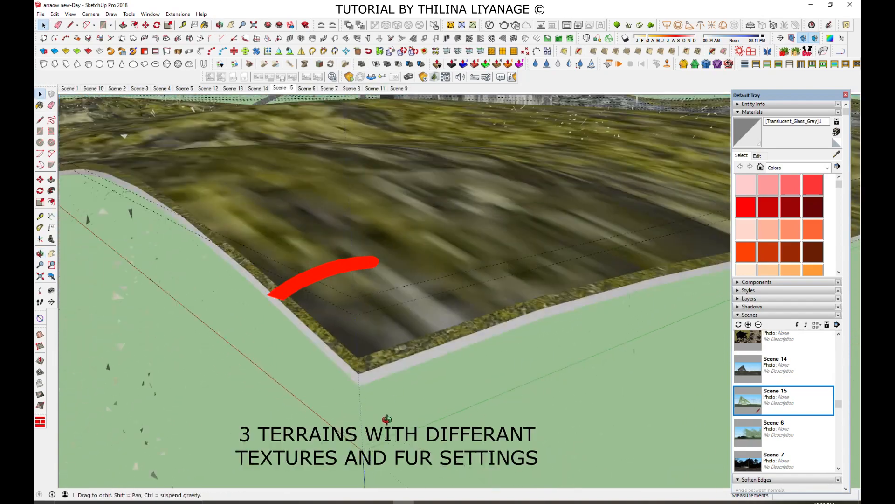
pyautogui.scroll(5, 298, 364)
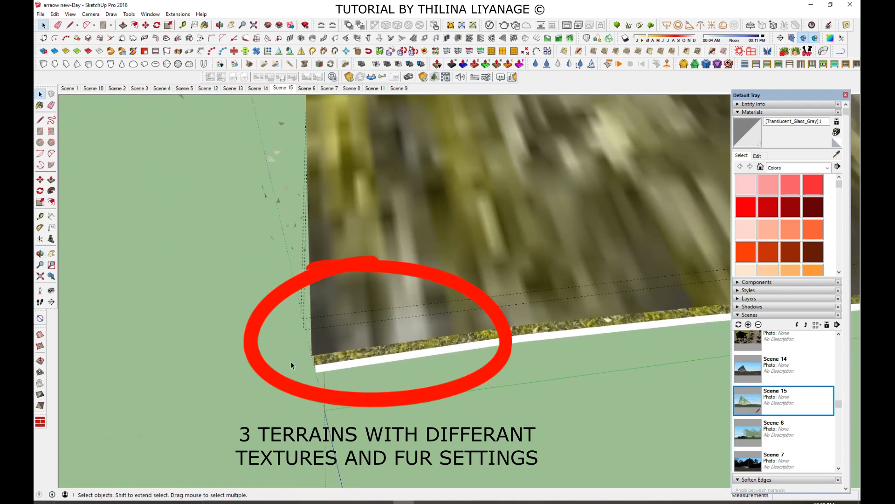
pyautogui.click(231, 25)
pyautogui.moveTo(546, 199); pyautogui.dragTo(283, 322)
pyautogui.scroll(-10, 283, 322)
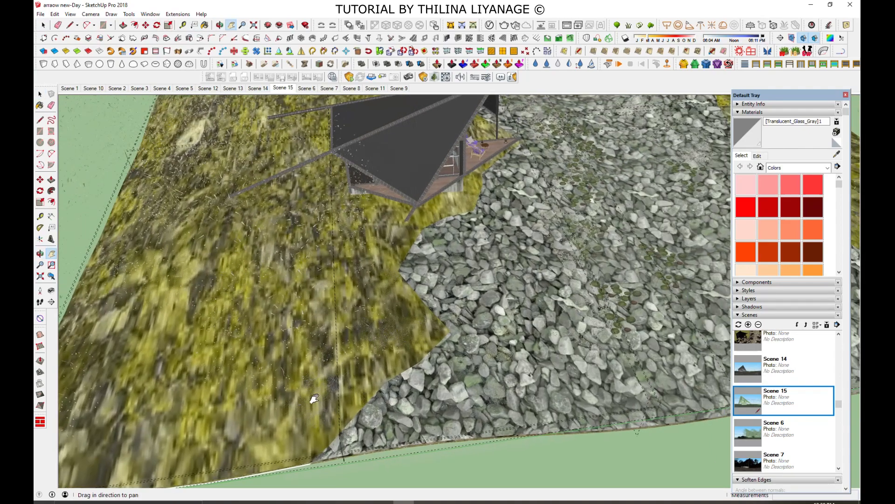
pyautogui.moveTo(392, 368); pyautogui.dragTo(205, 22, button='middle')
# Step: Turn on hiding the rest of the model while a group or component is being edited
pyautogui.click(69, 13)
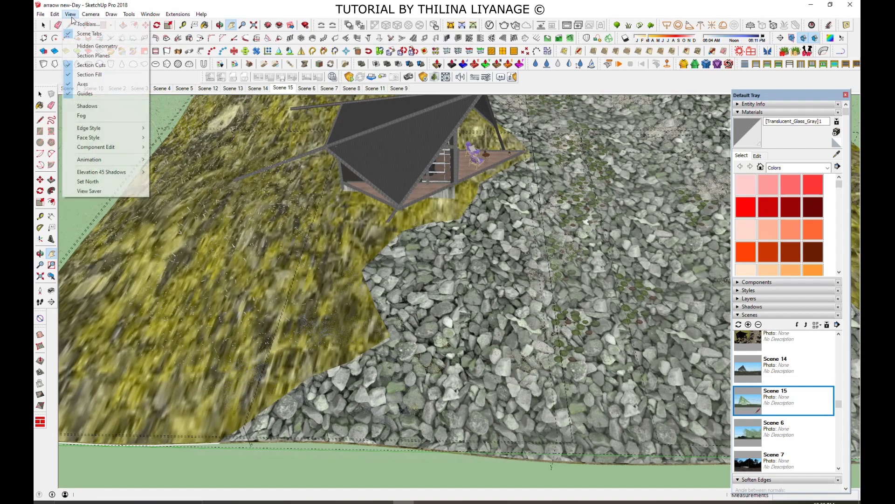
pyautogui.moveTo(121, 147)
pyautogui.click(174, 147)
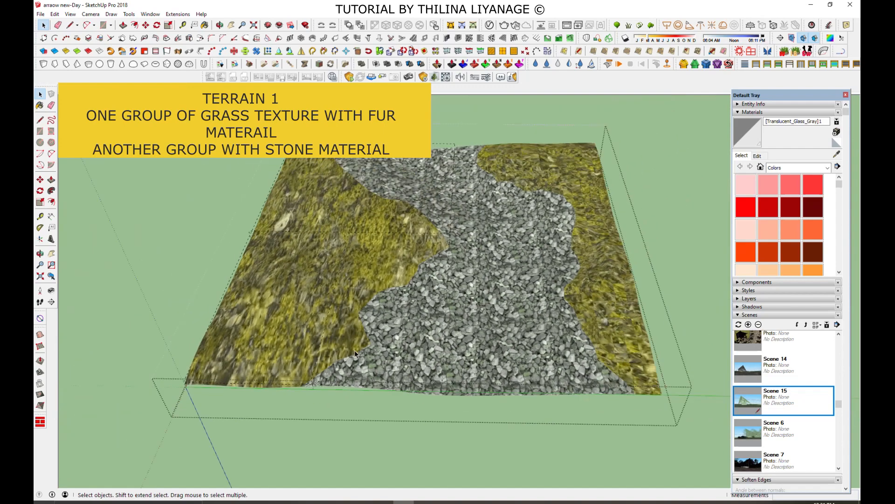
# Step: Examine the grass and stone groups inside the isolated uppermost terrain by selecting them in turn
pyautogui.moveTo(438, 325); pyautogui.dragTo(404, 324, button='middle')
pyautogui.click(432, 323)
pyautogui.click(378, 253)
pyautogui.press('Escape')
pyautogui.click(366, 274)
pyautogui.click(378, 349)
pyautogui.moveTo(378, 349); pyautogui.dragTo(181, 338, button='middle')
pyautogui.scroll(5, 180, 340)
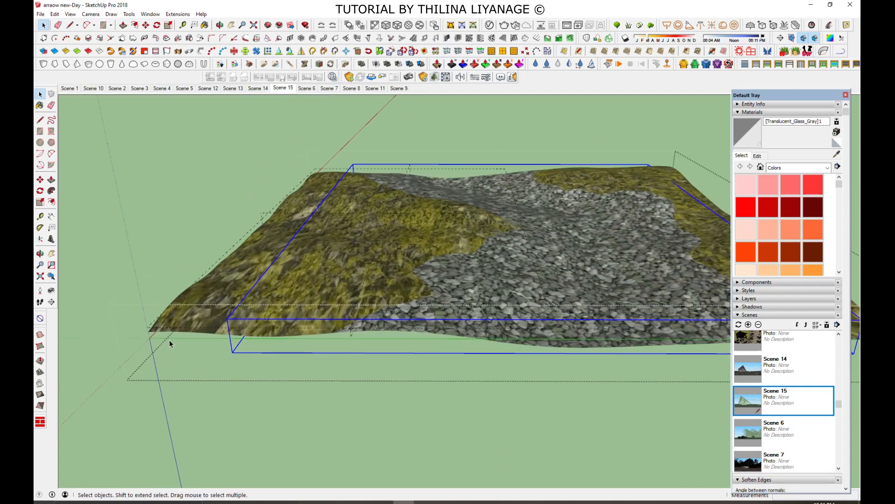
# Step: Isolate the second terrain and select its grass and stone groups to inspect how it is built
pyautogui.moveTo(171, 331); pyautogui.dragTo(418, 203, button='middle')
pyautogui.scroll(5, 419, 204)
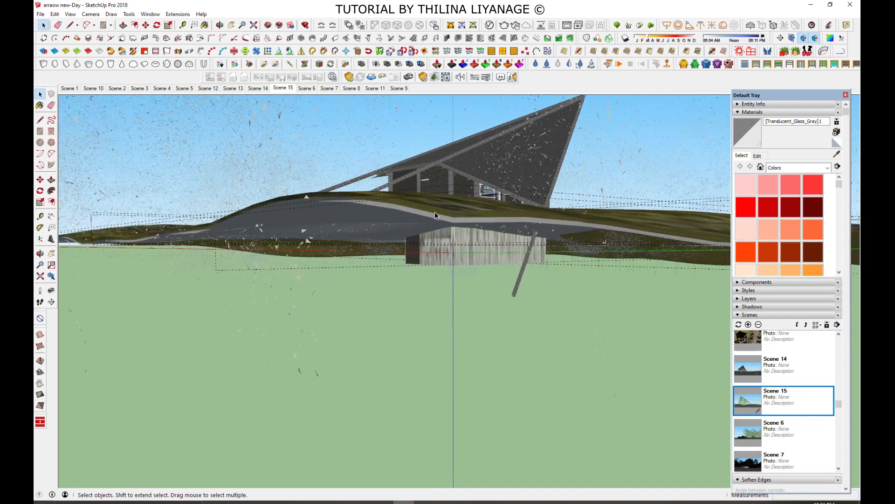
pyautogui.click(450, 215)
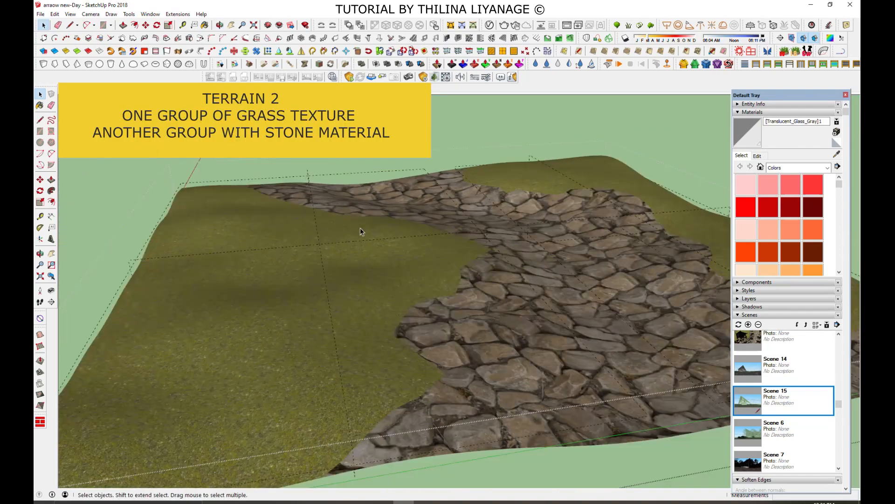
pyautogui.scroll(-5, 360, 228)
pyautogui.moveTo(360, 228); pyautogui.dragTo(423, 318, button='middle')
pyautogui.click(424, 318)
pyautogui.click(353, 255)
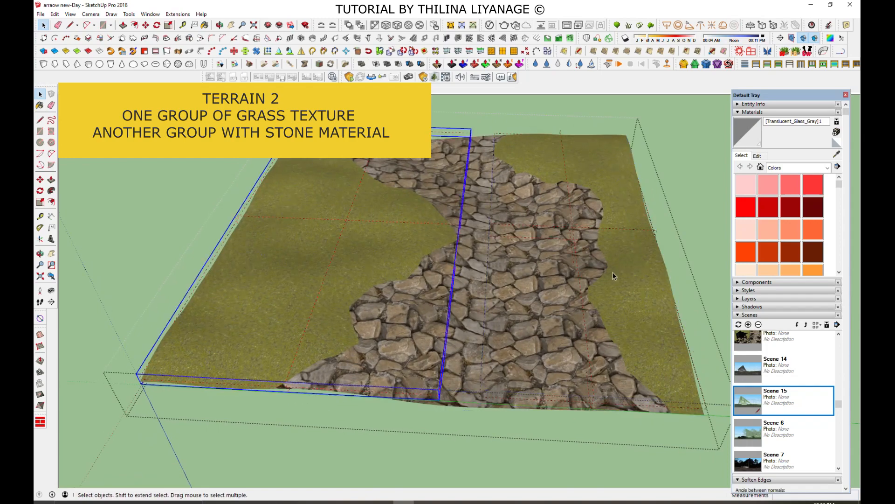
# Step: Isolate the third terrain and inspect its grass-textured group, then return to the full model
pyautogui.moveTo(388, 336); pyautogui.dragTo(537, 148, button='middle')
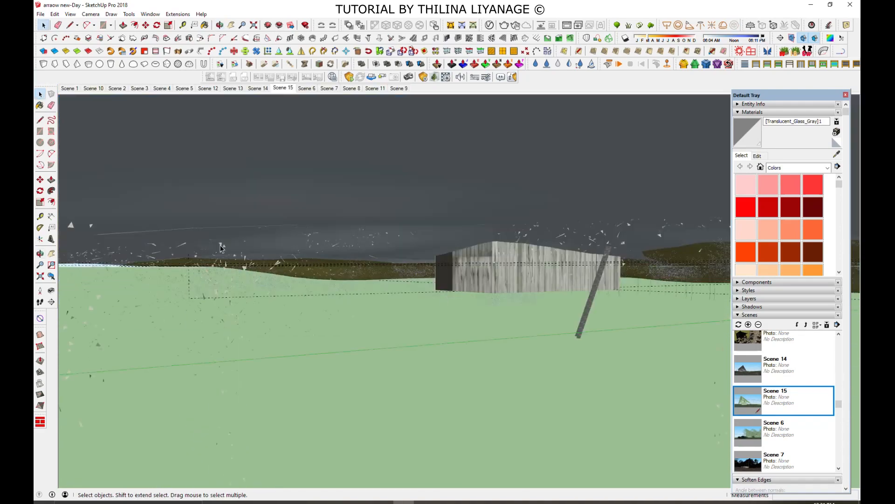
pyautogui.scroll(-1, 315, 292)
pyautogui.moveTo(303, 282)
pyautogui.mouseDown(button='middle')
pyautogui.moveTo(323, 278)
pyautogui.moveTo(303, 268)
pyautogui.moveTo(308, 276)
pyautogui.mouseUp(button='middle')
pyautogui.doubleClick(383, 352)
pyautogui.moveTo(548, 233); pyautogui.dragTo(235, 333, button='middle')
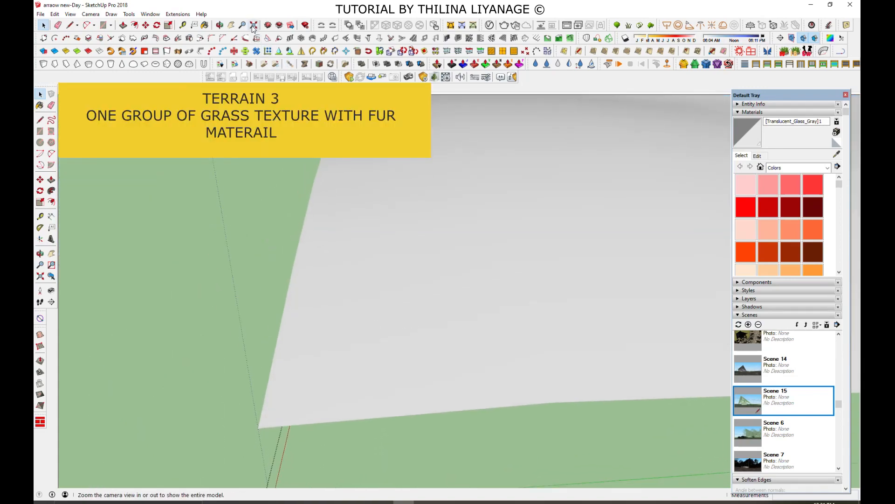
pyautogui.hotkey('shift', 'z')
pyautogui.moveTo(417, 265); pyautogui.dragTo(486, 292, button='middle')
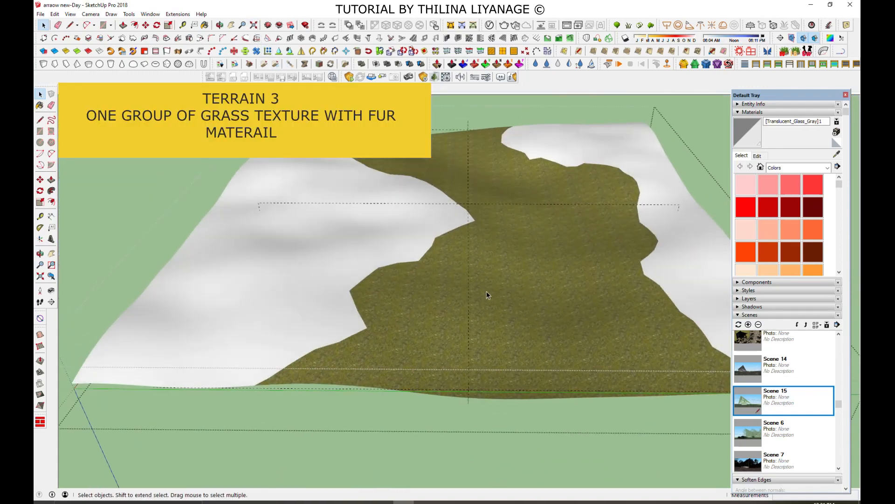
pyautogui.click(504, 283)
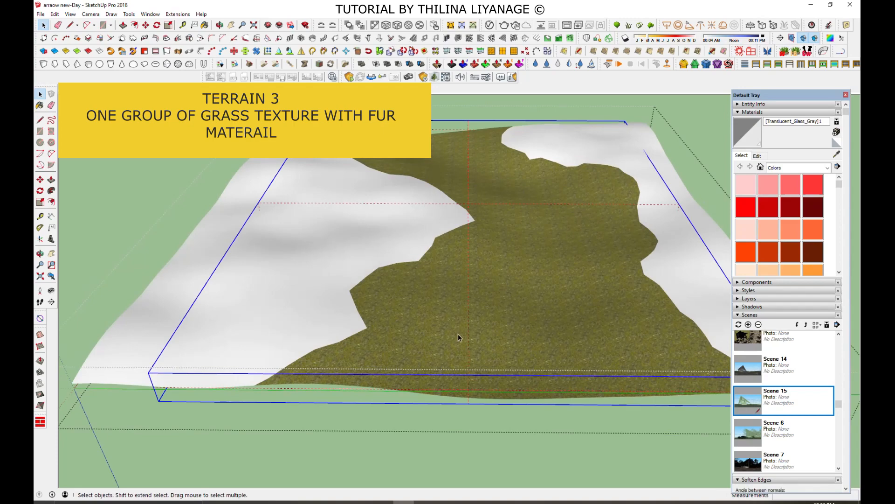
pyautogui.moveTo(458, 334); pyautogui.dragTo(458, 328, button='middle')
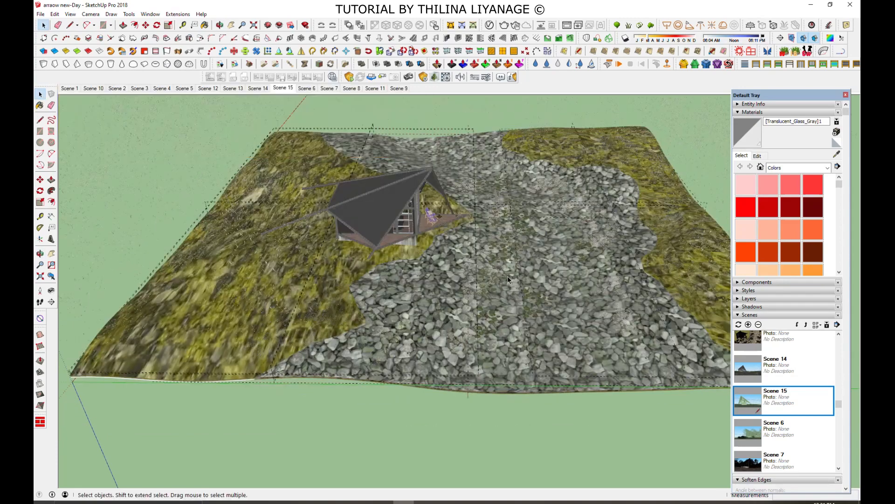
# Step: Examine the house and the surrounding grass and stone ground from a low viewpoint
pyautogui.moveTo(508, 276); pyautogui.dragTo(518, 172, button='middle')
pyautogui.scroll(2, 517, 173)
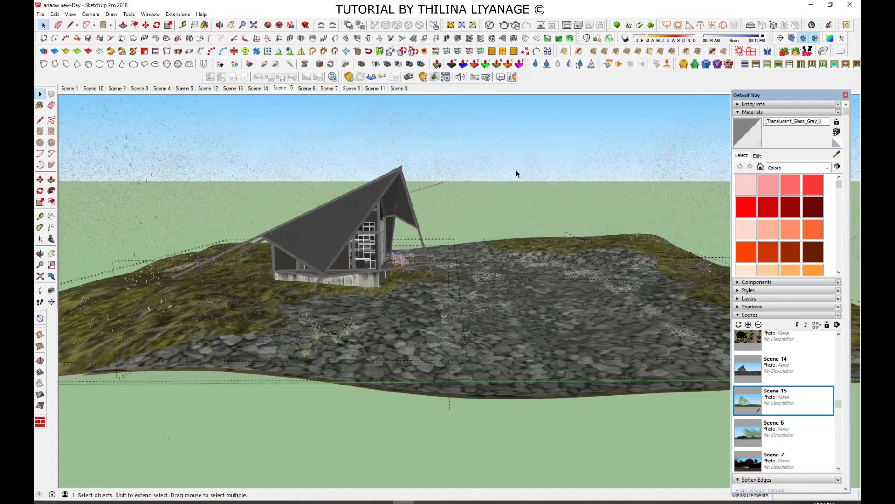
pyautogui.scroll(2, 540, 217)
pyautogui.moveTo(430, 309); pyautogui.dragTo(429, 273, button='middle')
pyautogui.scroll(1, 429, 273)
pyautogui.click(231, 25)
pyautogui.moveTo(229, 296); pyautogui.dragTo(431, 376)
pyautogui.scroll(-2, 432, 376)
pyautogui.moveTo(431, 376); pyautogui.dragTo(390, 371, button='middle')
# Step: Open the V-Ray Asset Editor, list the scene's geometries including the fur objects and display the render settings
pyautogui.click(490, 25)
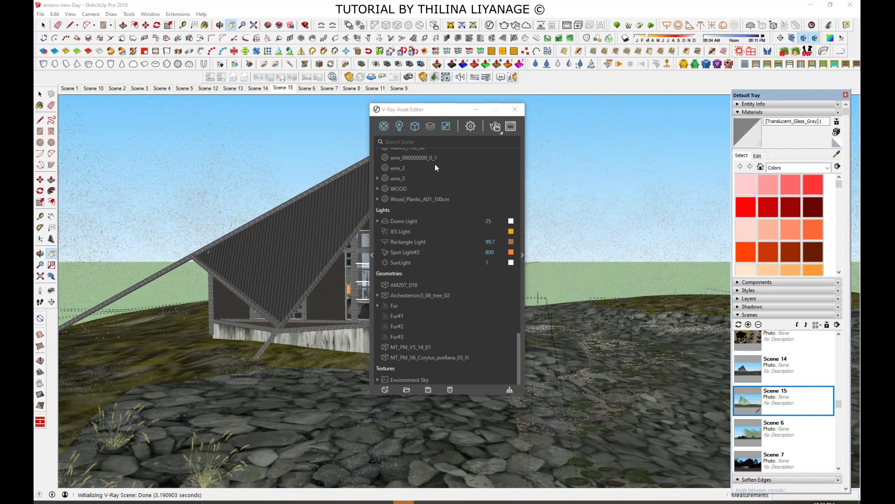
pyautogui.click(415, 126)
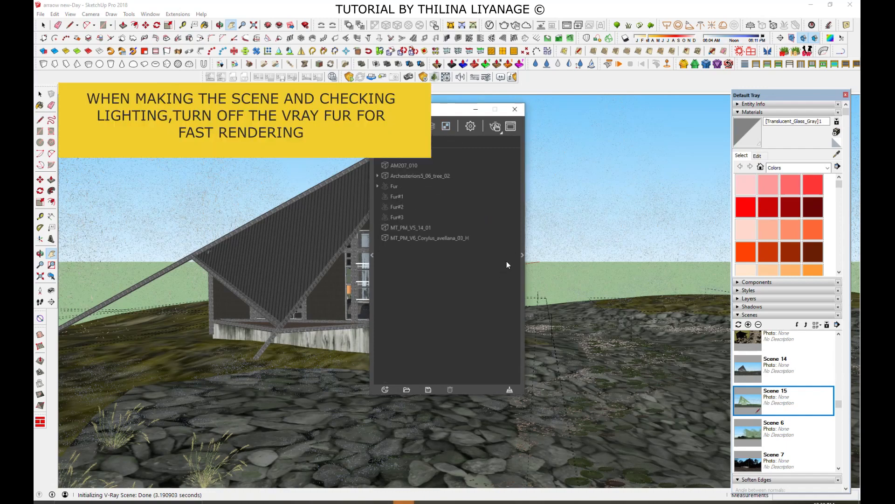
pyautogui.click(522, 255)
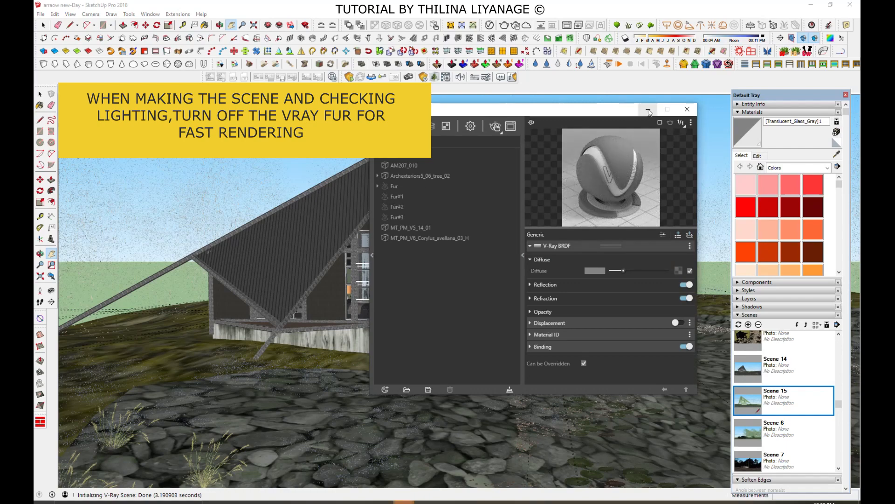
pyautogui.click(470, 127)
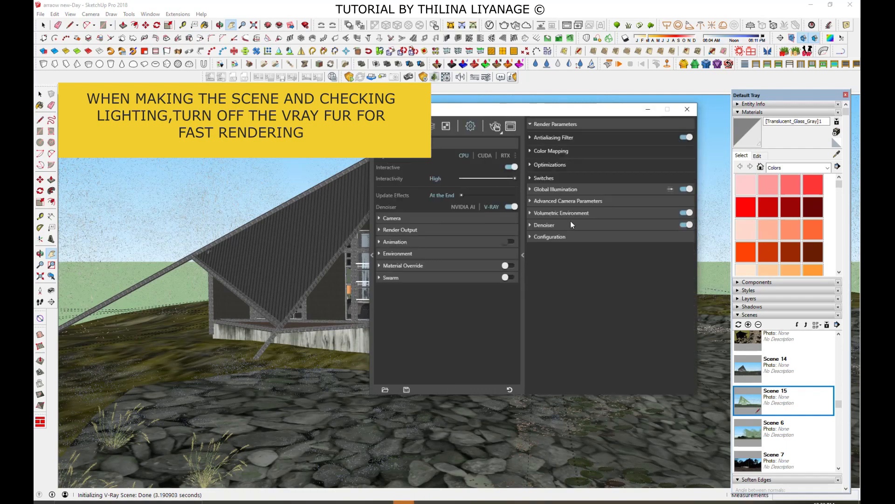
# Step: Review the render settings for global illumination, advanced camera parameters, environment fog and its affect options, and camera exposure
pyautogui.click(565, 189)
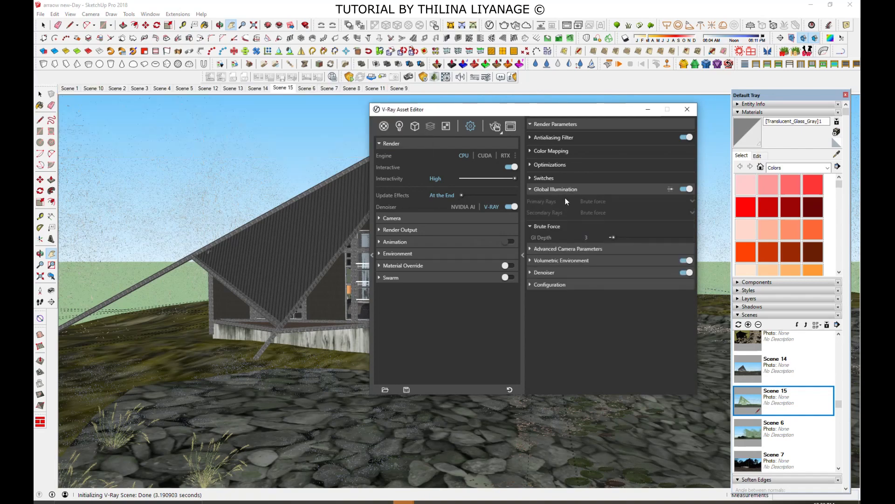
pyautogui.click(562, 248)
pyautogui.click(553, 307)
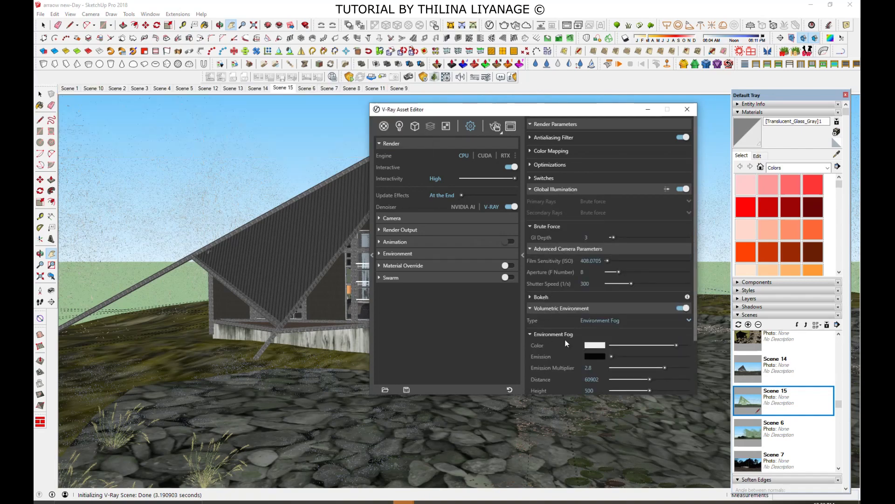
pyautogui.moveTo(527, 395); pyautogui.dragTo(507, 477)
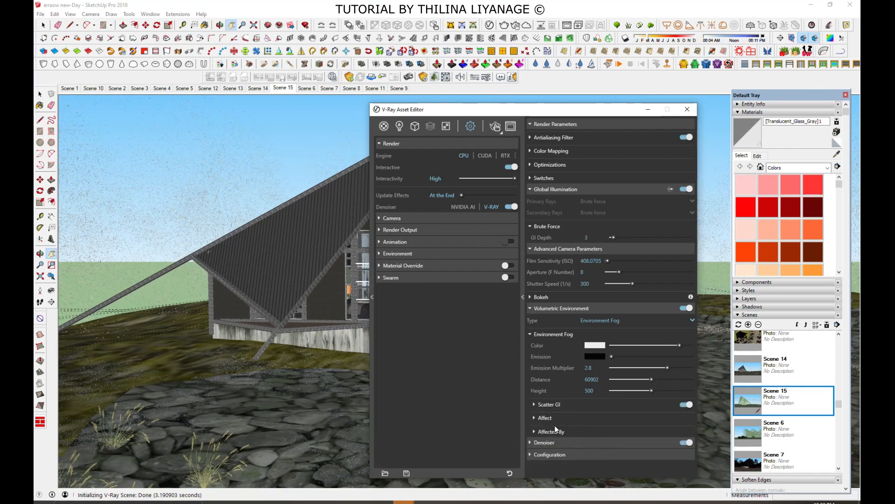
pyautogui.click(545, 417)
pyautogui.click(545, 418)
pyautogui.click(392, 218)
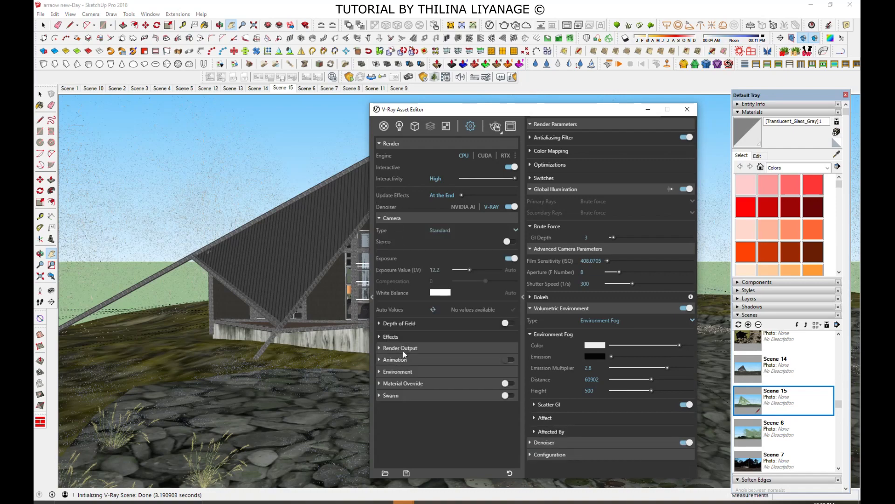
# Step: Run an interactive render beside the settings, panning the model view to reframe the house and lake, and stop the render
pyautogui.click(495, 127)
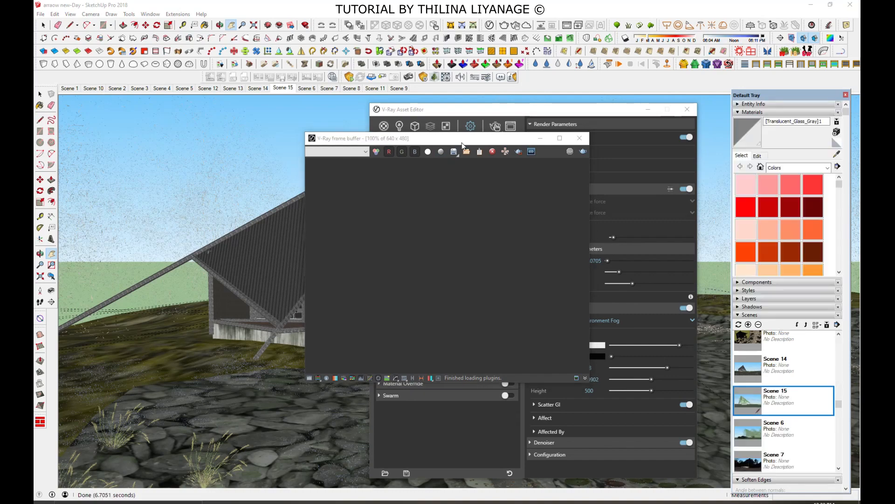
pyautogui.moveTo(546, 109); pyautogui.dragTo(698, 103)
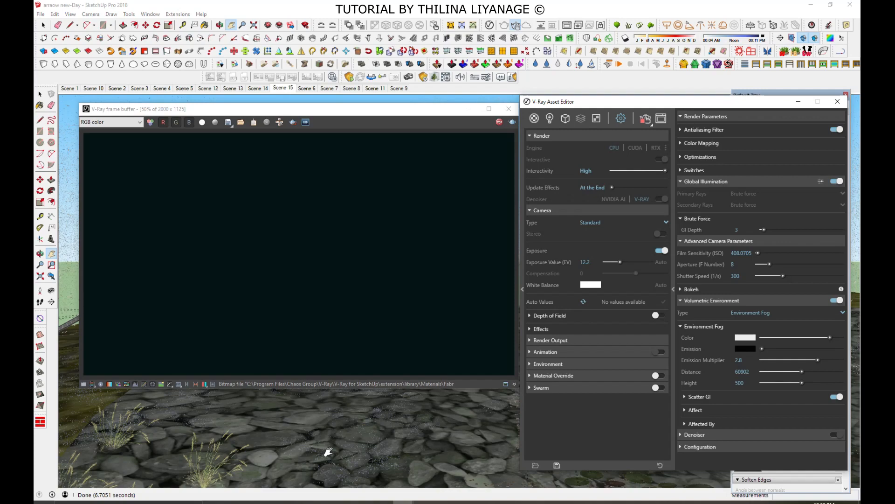
pyautogui.press('o')
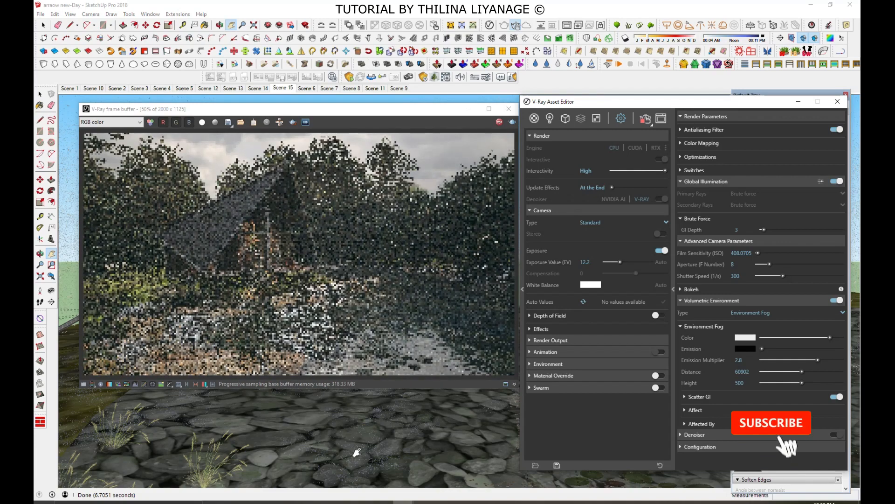
pyautogui.moveTo(357, 445)
pyautogui.keyDown('shift'); pyautogui.mouseDown()
pyautogui.moveTo(359, 424)
pyautogui.moveTo(301, 426)
pyautogui.mouseUp(); pyautogui.keyUp('shift')
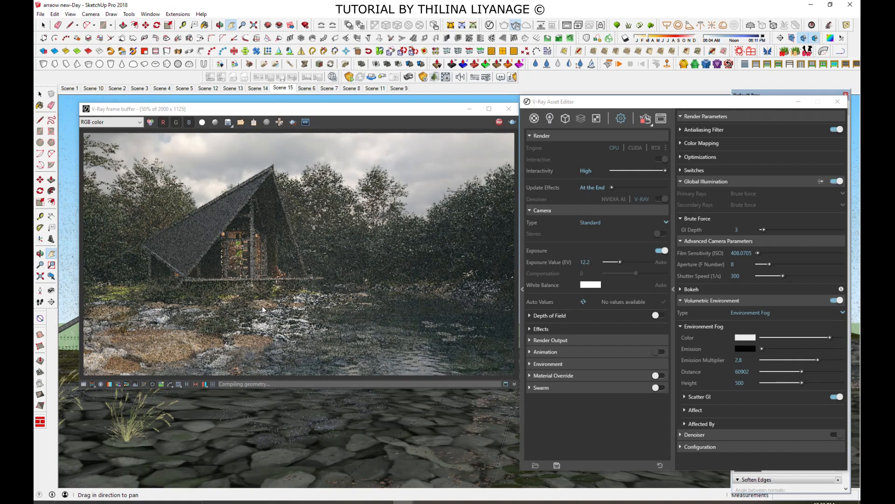
pyautogui.click(280, 123)
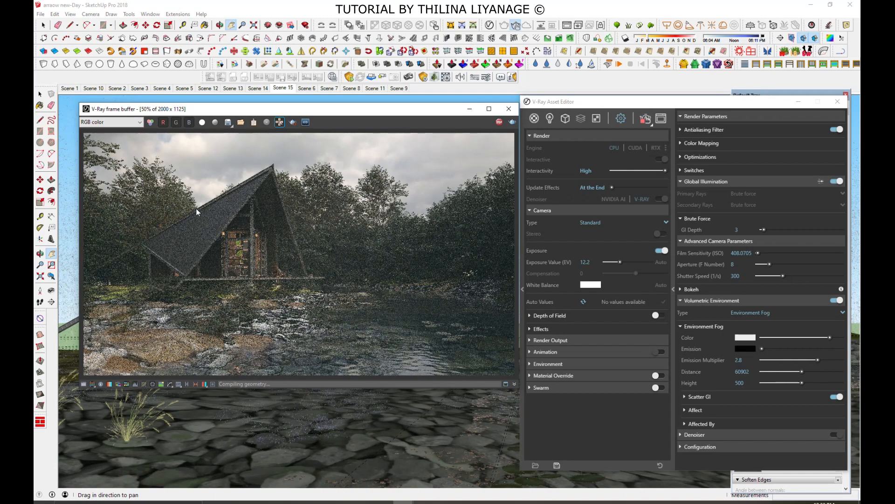
pyautogui.click(499, 122)
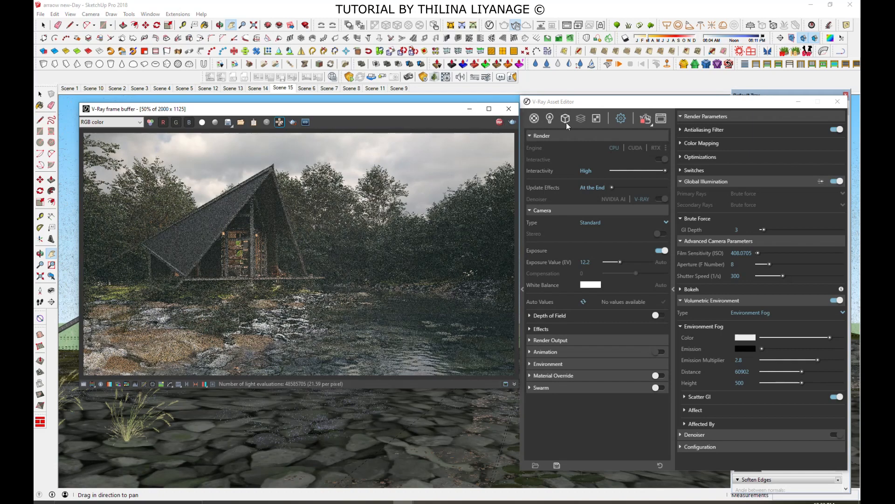
# Step: Turn on the Fur#1, Fur#2 and Fur#3 geometries for the final render
pyautogui.click(566, 119)
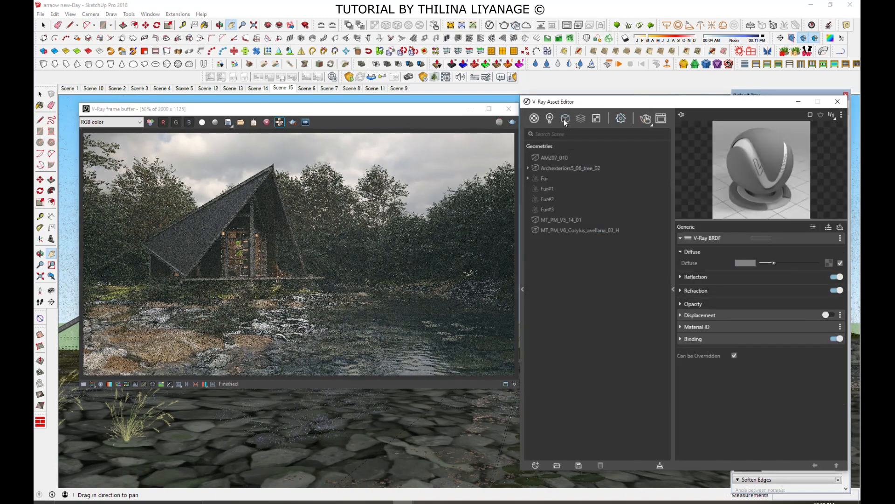
pyautogui.click(548, 189)
pyautogui.click(835, 227)
pyautogui.click(552, 198)
pyautogui.click(836, 227)
pyautogui.click(553, 208)
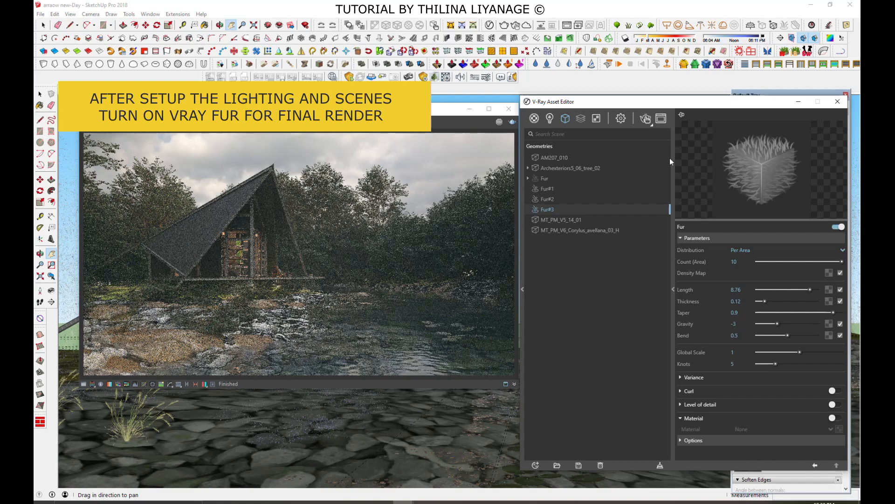
# Step: Turn off interactive rendering in the render settings in preparation for the final render
pyautogui.click(621, 119)
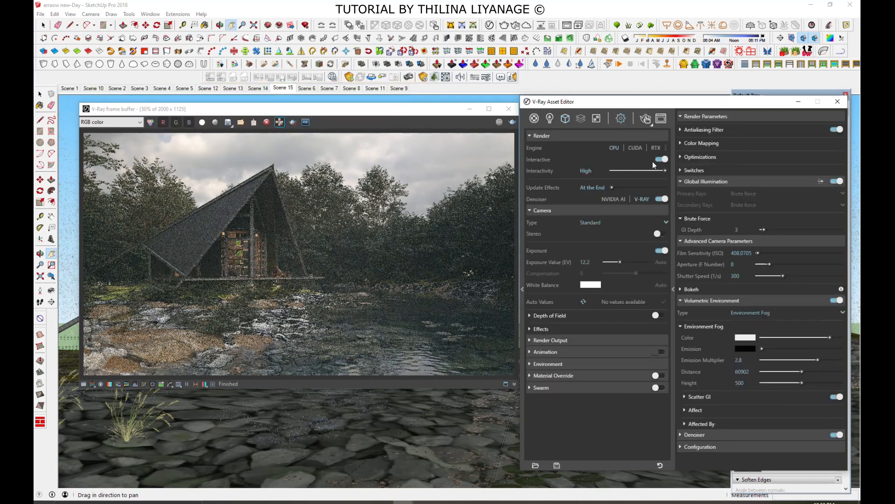
pyautogui.click(661, 159)
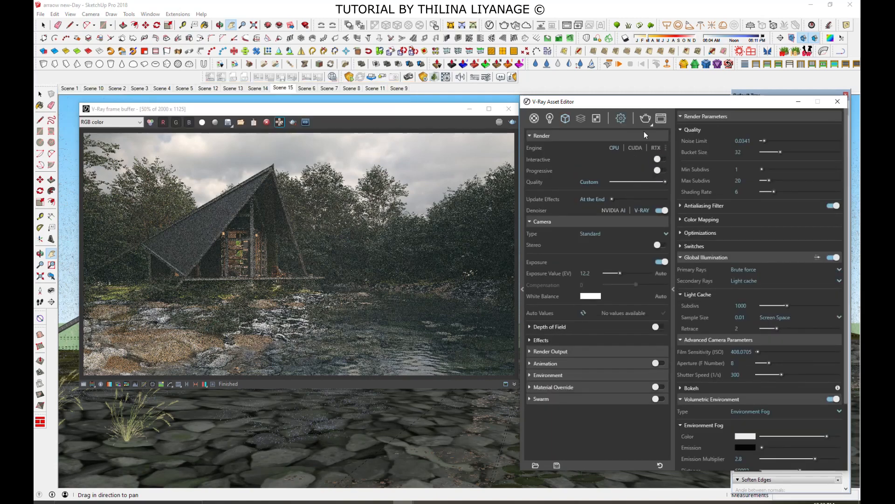